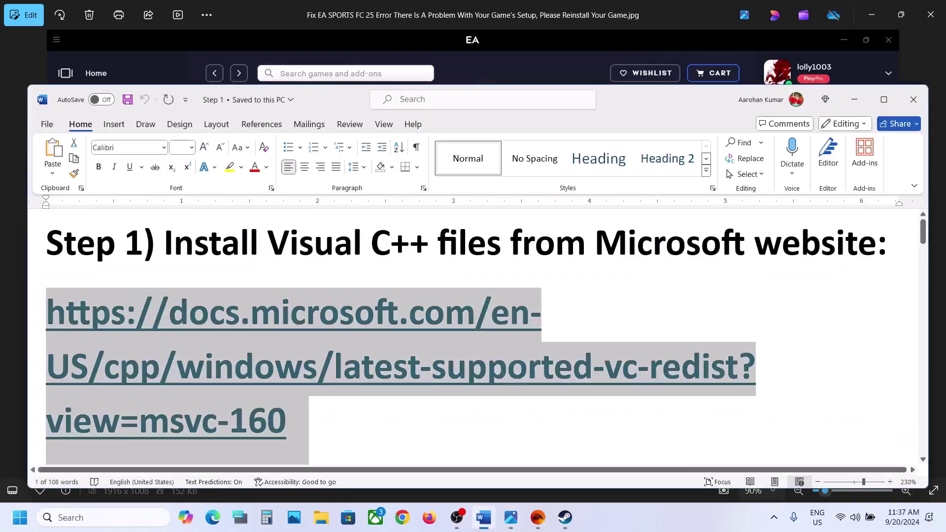
- Copy the Visual C++ download link under Step 1 of the document
{"action": "left_click", "coordinate": [357, 329]}
{"action": "right_click", "coordinate": [351, 338]}
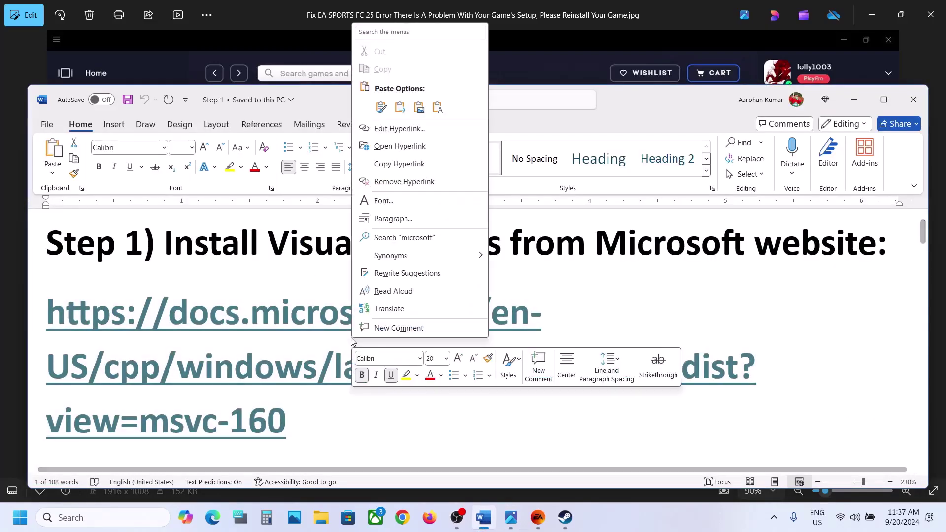
{"action": "left_click", "coordinate": [330, 380]}
{"action": "left_click_drag", "start_coordinate": [324, 408], "coordinate": [47, 315]}
{"action": "right_click", "coordinate": [48, 315]}
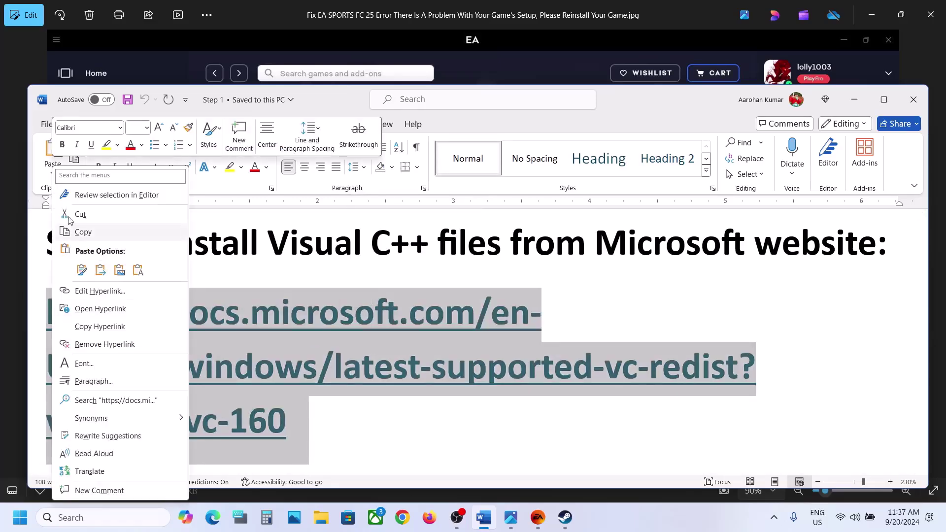
{"action": "left_click", "coordinate": [81, 232]}
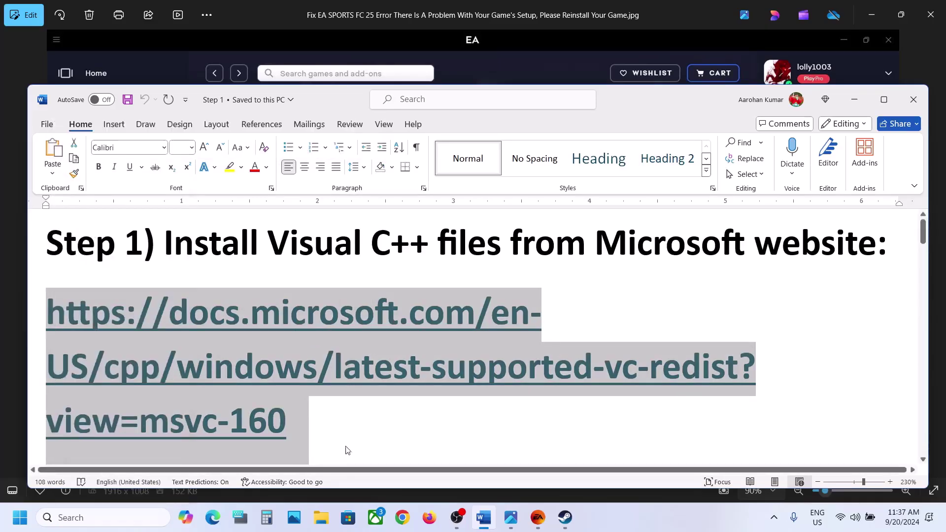
- Switch to Chrome and load the copied Visual C++ Redistributable link
{"action": "left_click", "coordinate": [403, 518]}
{"action": "key", "text": "ctrl+v"}
{"action": "key", "text": "Return"}
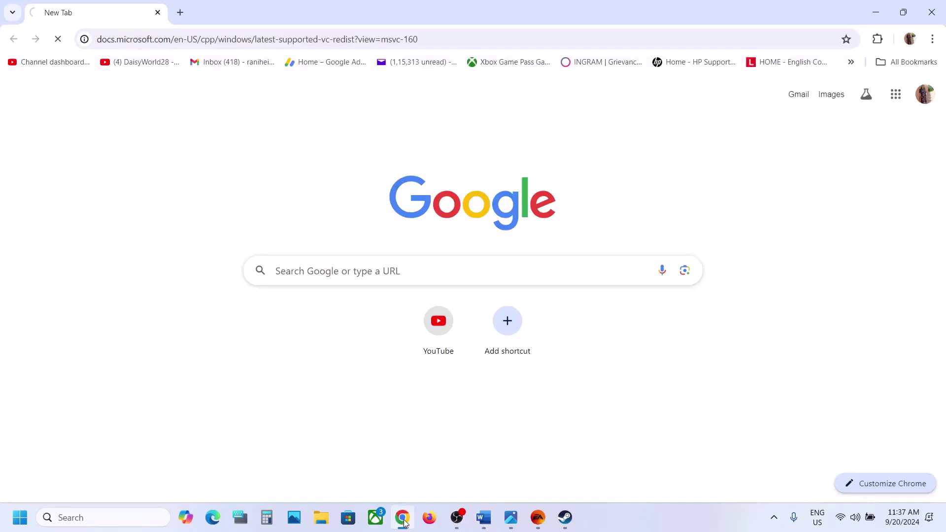
- Download the latest X86 Visual C++ Redistributable and run its setup to repair the existing installation
{"action": "scroll", "coordinate": [552, 363], "scroll_direction": "down", "scroll_amount": 4}
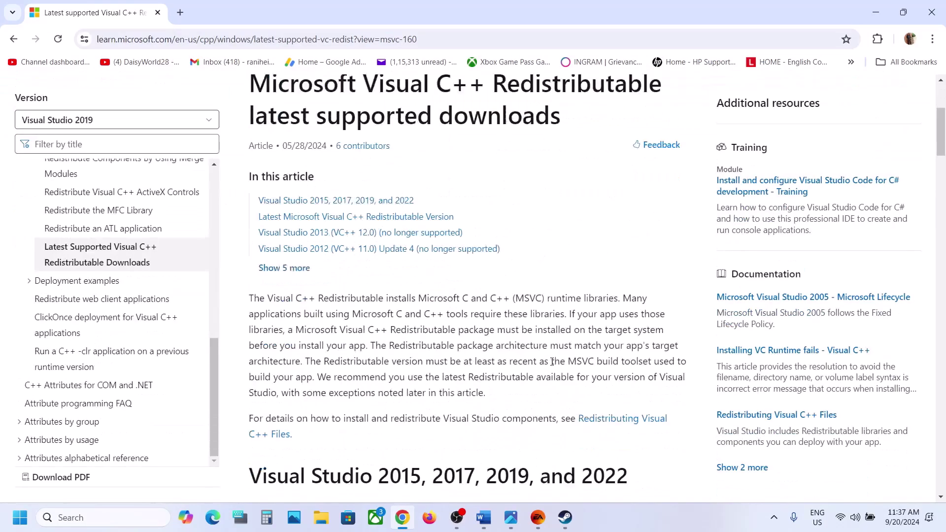
{"action": "scroll", "coordinate": [552, 362], "scroll_direction": "down", "scroll_amount": 5}
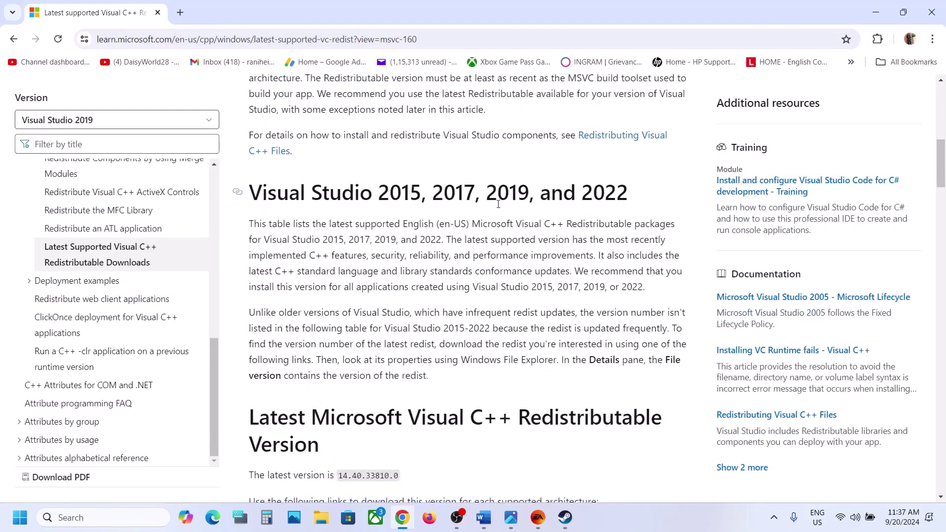
{"action": "scroll", "coordinate": [437, 323], "scroll_direction": "down", "scroll_amount": 6}
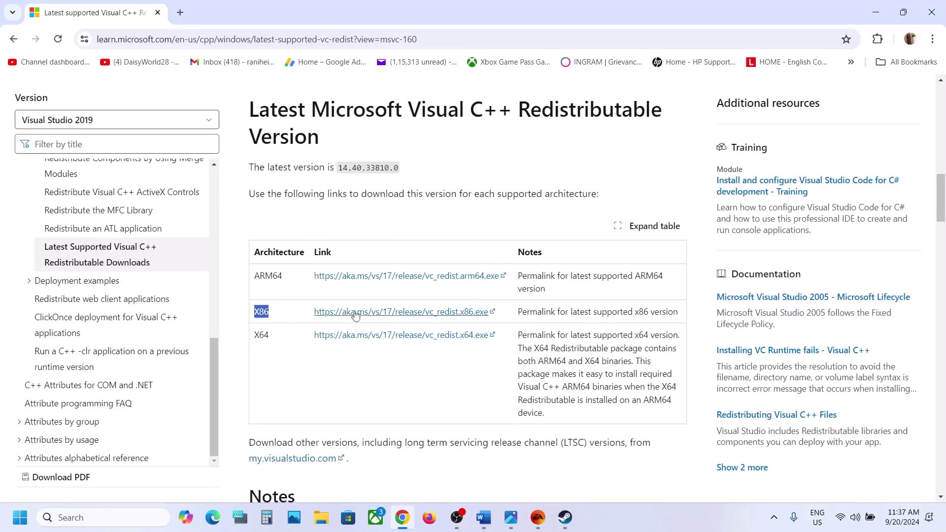
{"action": "left_click", "coordinate": [400, 313]}
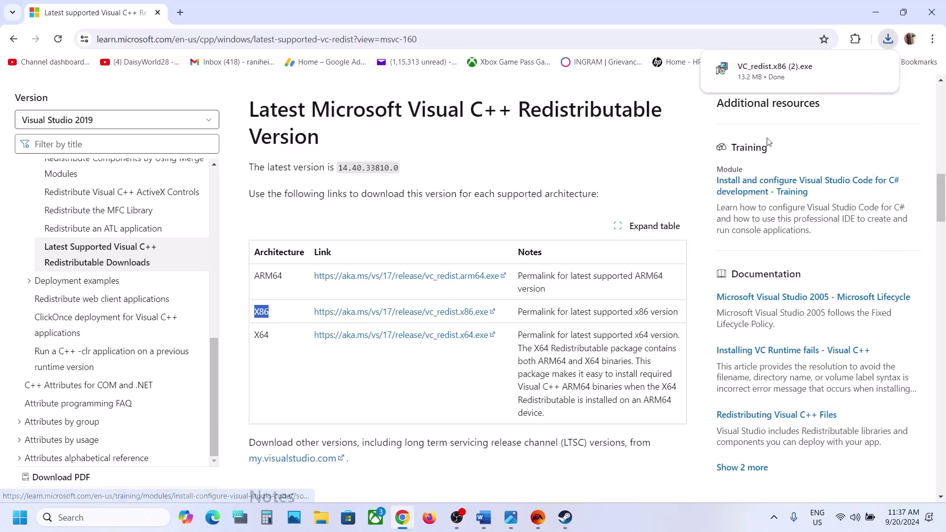
{"action": "left_click", "coordinate": [775, 72]}
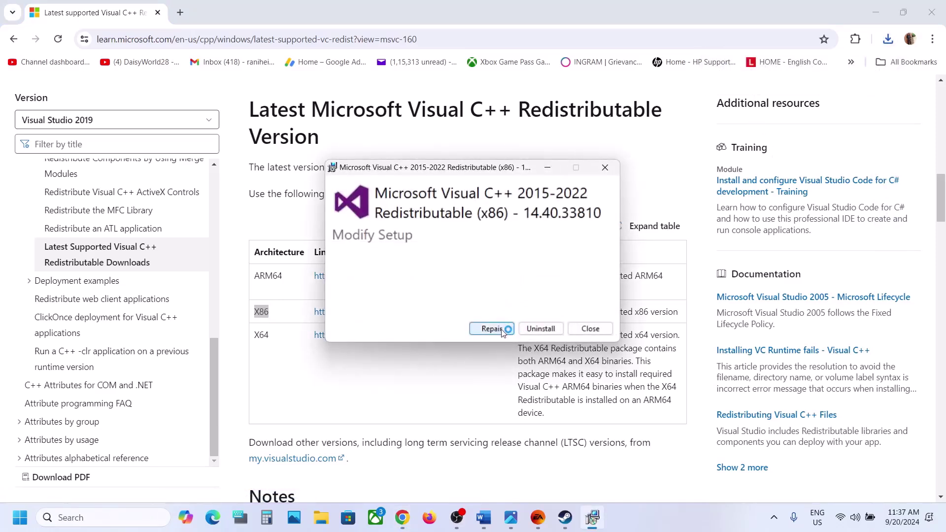
{"action": "left_click", "coordinate": [493, 329]}
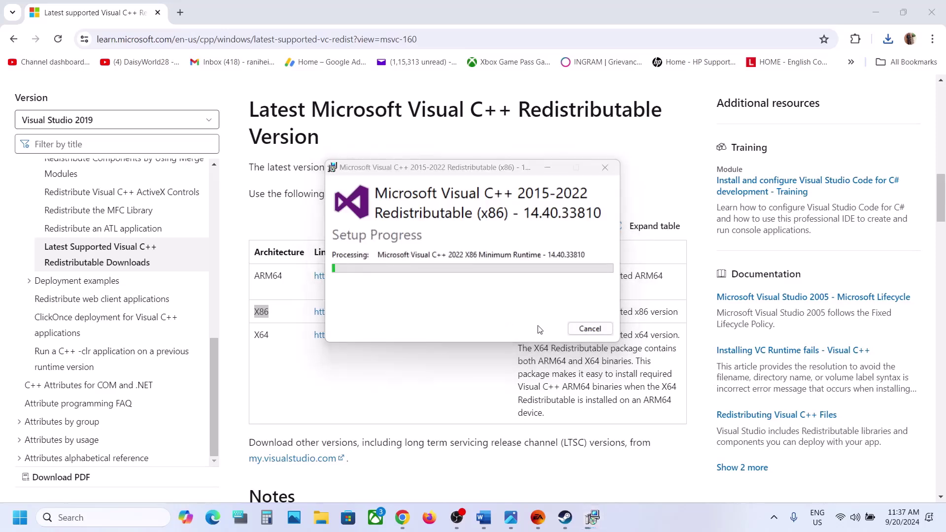
- Run the downloaded X64 Visual C++ Redistributable setup and repair the existing installation
{"action": "double_click", "coordinate": [262, 335]}
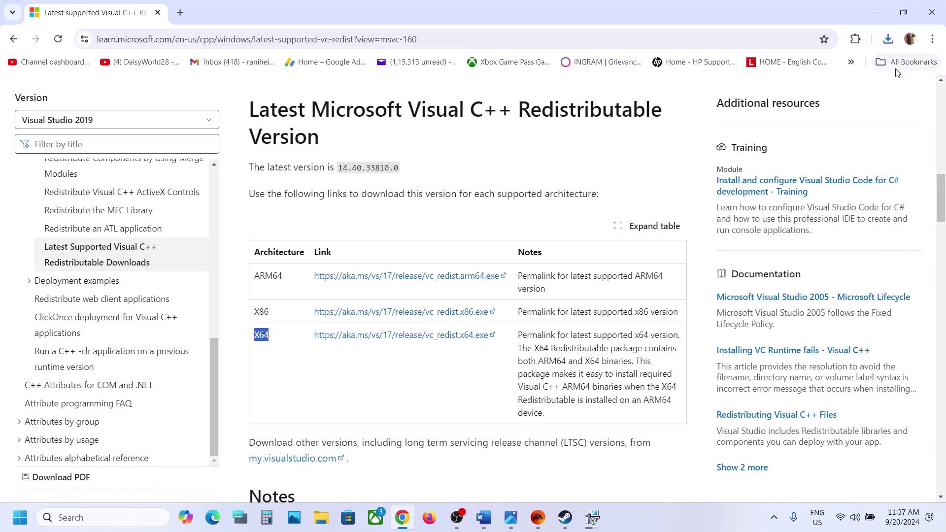
{"action": "left_click", "coordinate": [888, 39]}
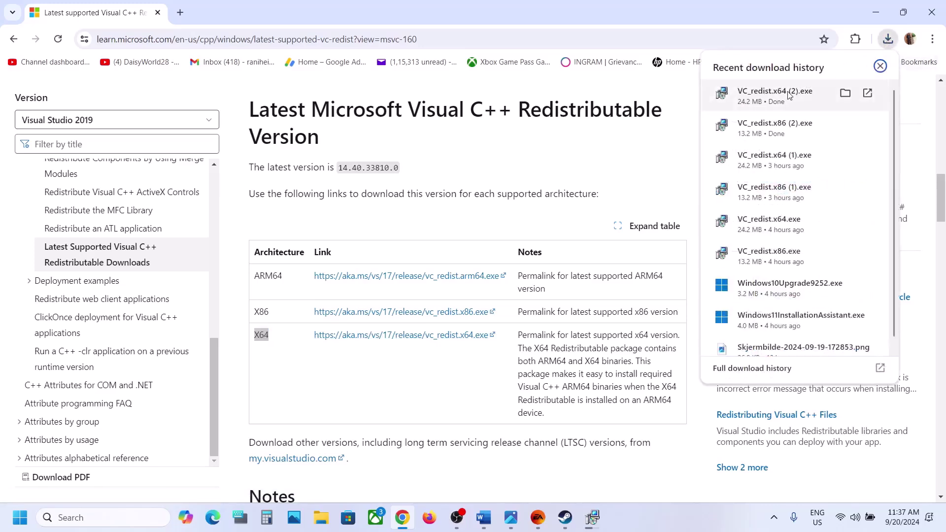
{"action": "left_click", "coordinate": [724, 95]}
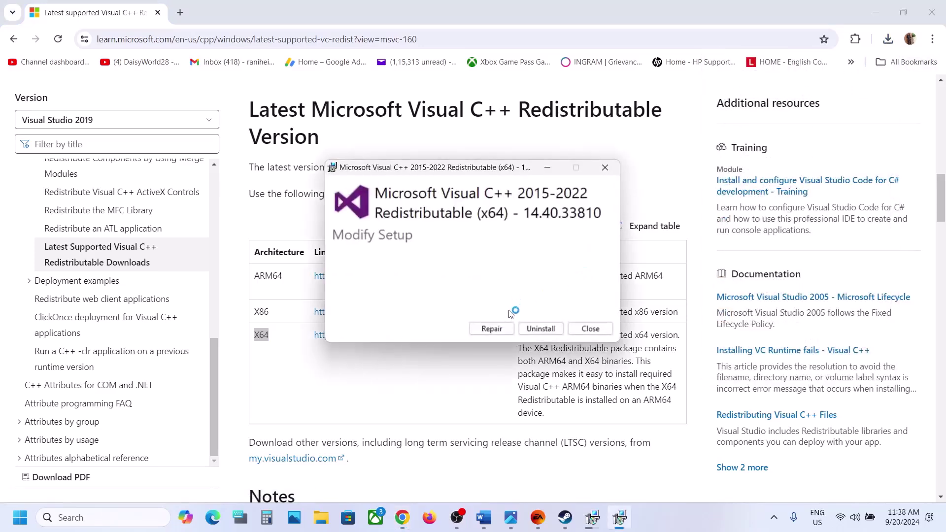
{"action": "left_click", "coordinate": [493, 327]}
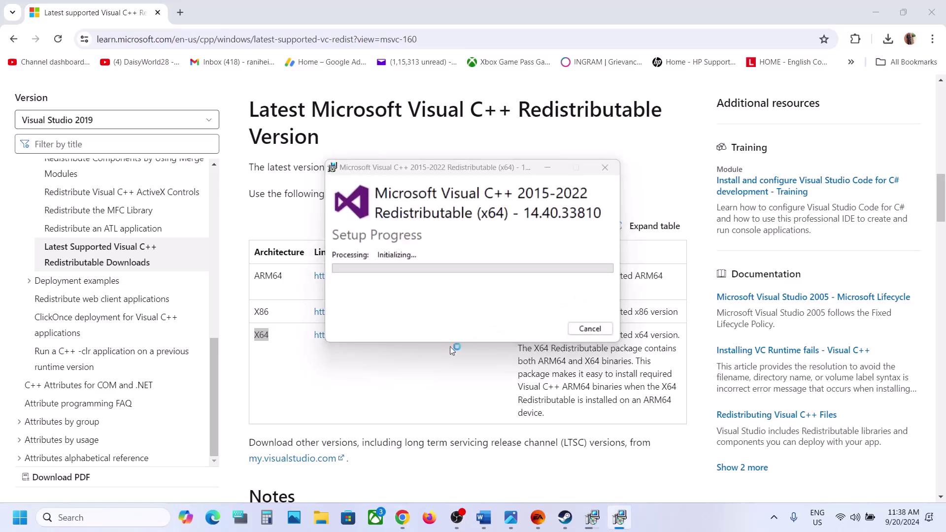
- Place the x86 and x64 setup windows side by side, and bring the download page back to the front
{"action": "left_click", "coordinate": [591, 518]}
{"action": "left_click_drag", "start_coordinate": [492, 165], "coordinate": [324, 188]}
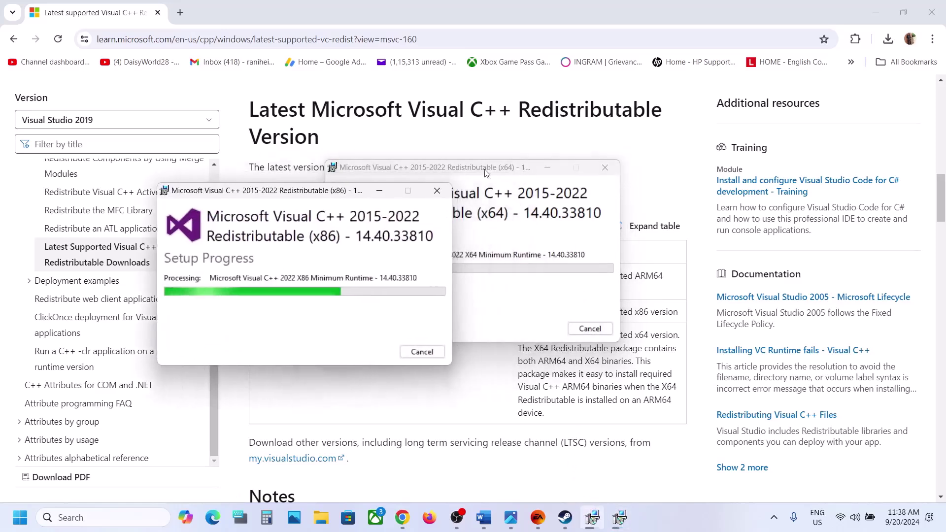
{"action": "left_click_drag", "start_coordinate": [515, 171], "coordinate": [649, 186]}
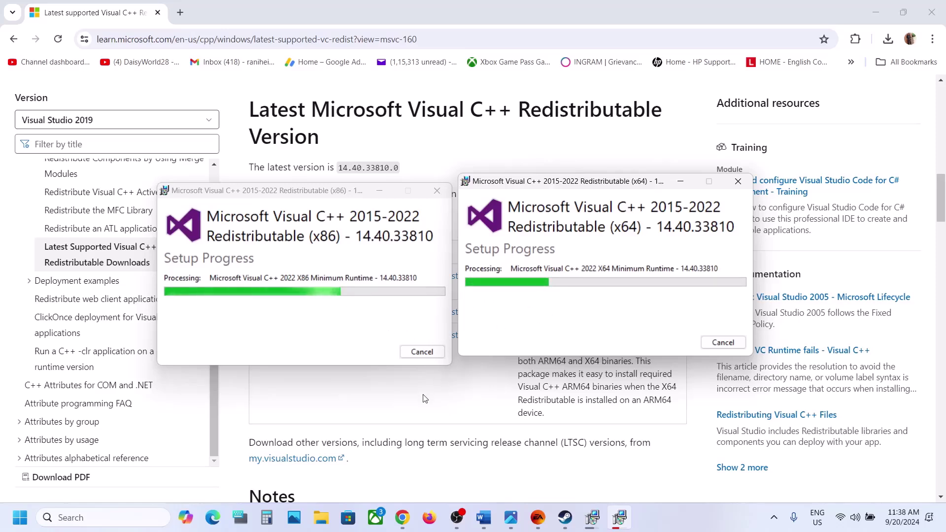
{"action": "left_click", "coordinate": [351, 412]}
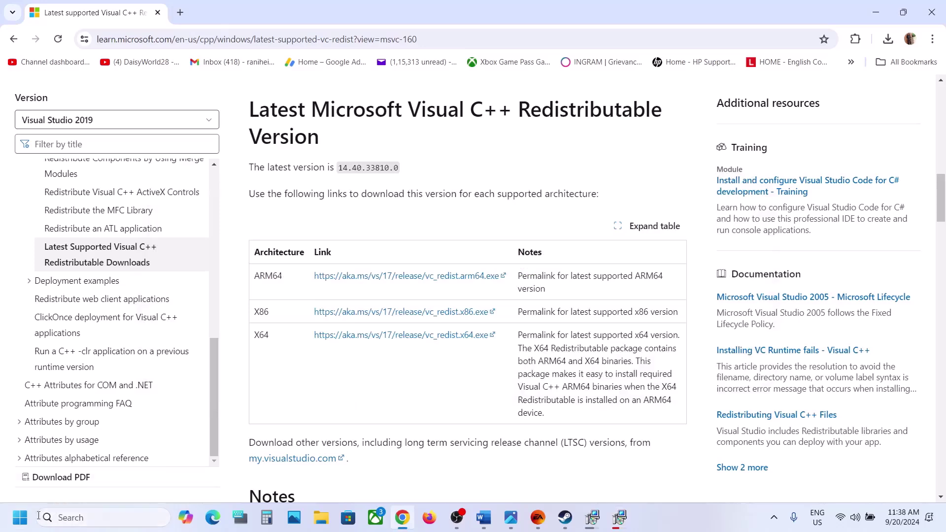
{"action": "left_click", "coordinate": [19, 520]}
{"action": "left_click", "coordinate": [358, 476]}
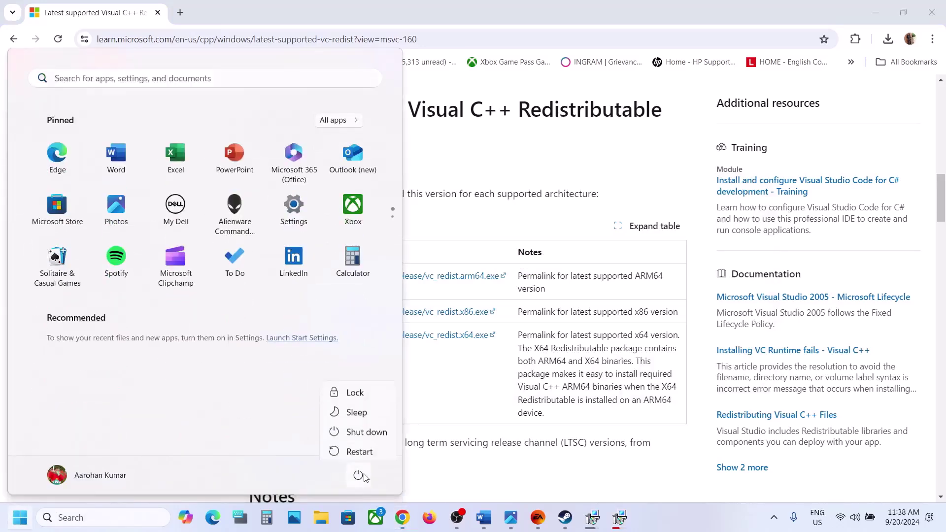
{"action": "key", "text": "Escape"}
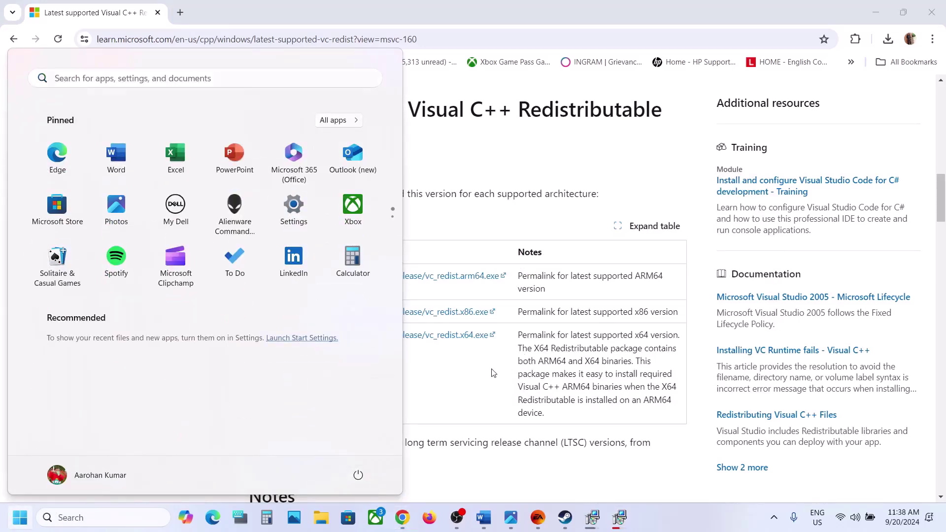
{"action": "left_click", "coordinate": [543, 520]}
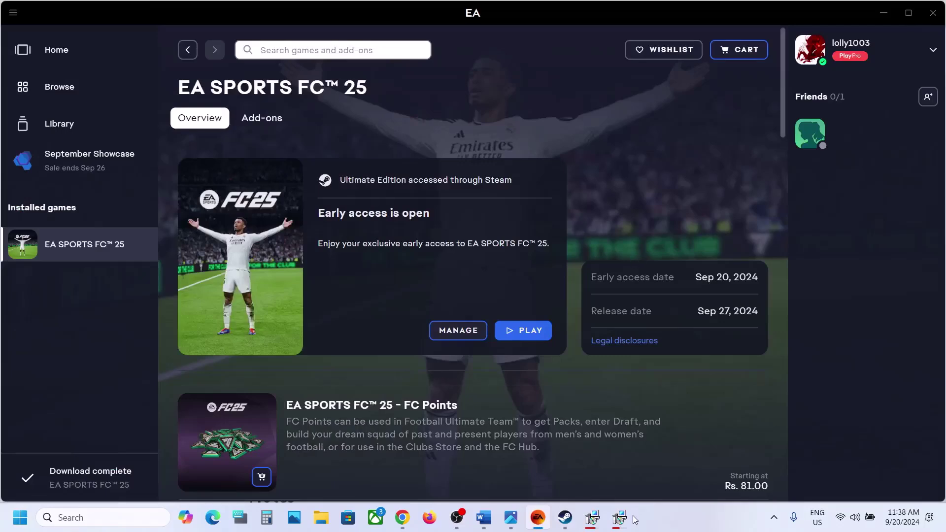
{"action": "left_click", "coordinate": [483, 517]}
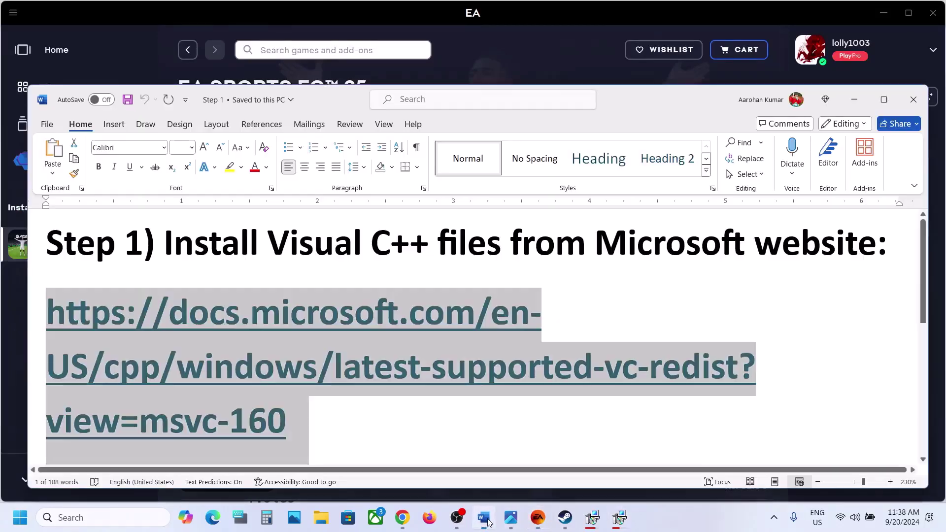
{"action": "left_click", "coordinate": [483, 517]}
{"action": "left_click", "coordinate": [564, 517]}
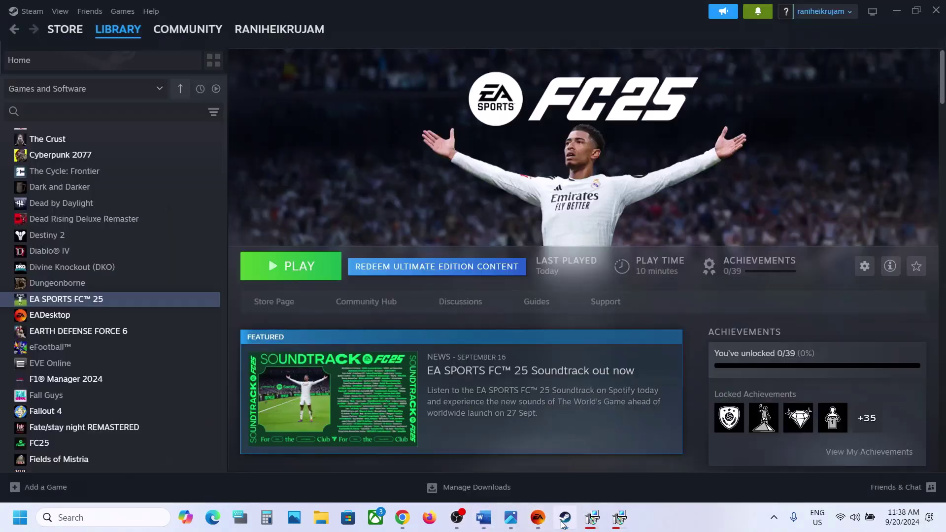
{"action": "left_click", "coordinate": [540, 526]}
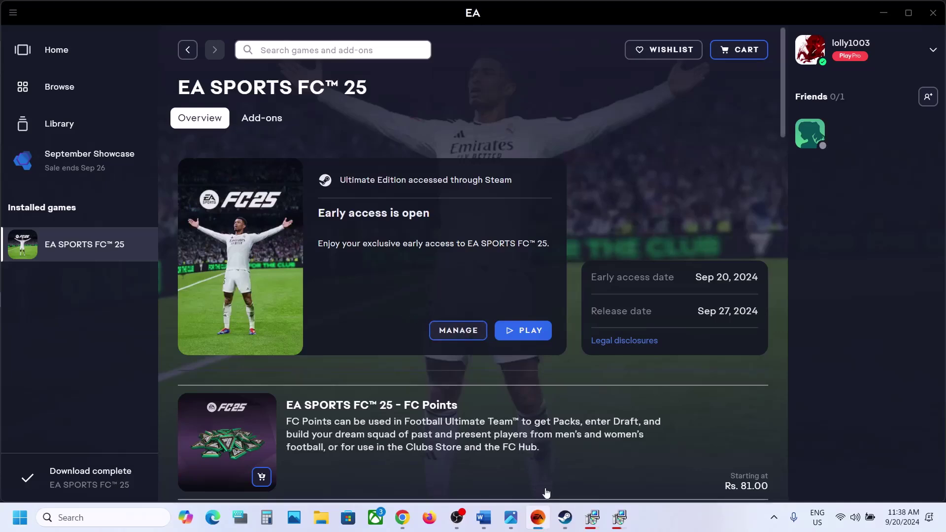
- Switch to Steam and browse the local files of EA SPORTS FC 25
{"action": "left_click", "coordinate": [565, 516]}
{"action": "right_click", "coordinate": [91, 299]}
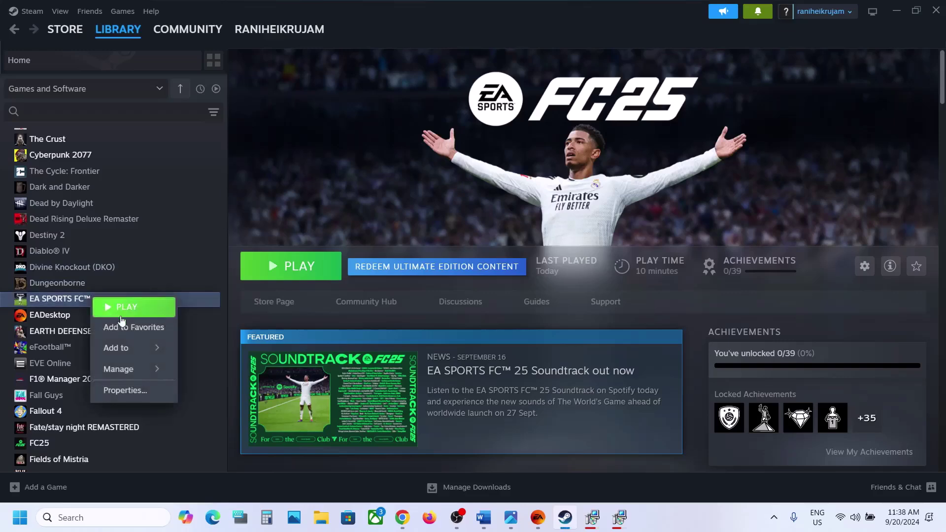
{"action": "mouse_move", "coordinate": [123, 369]}
{"action": "left_click", "coordinate": [232, 390]}
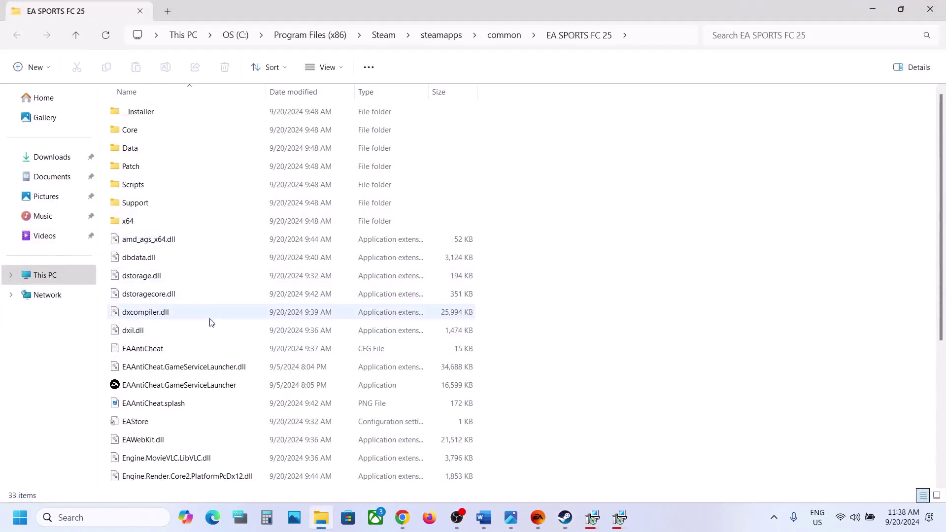
- Open the redist folder inside __Installer, vc, vc2012Update3 of the game's installation folder
{"action": "double_click", "coordinate": [139, 119]}
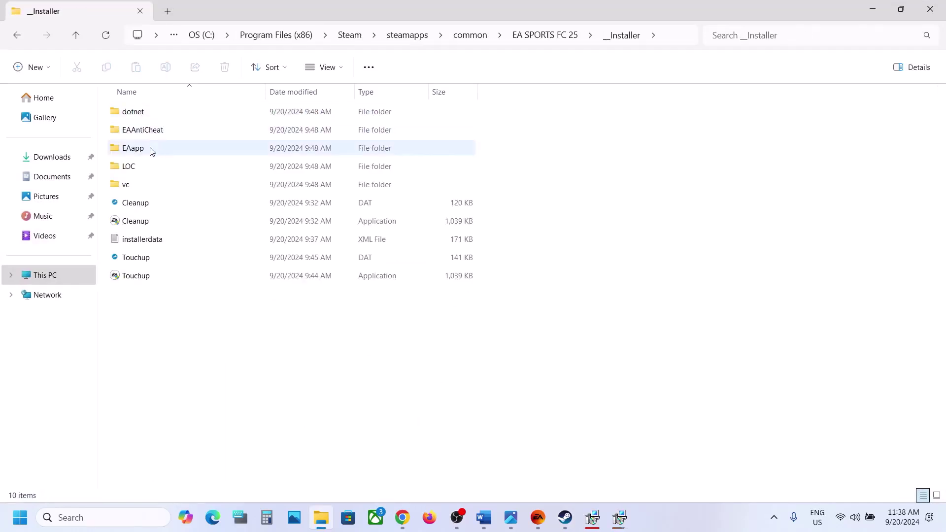
{"action": "left_click", "coordinate": [136, 185]}
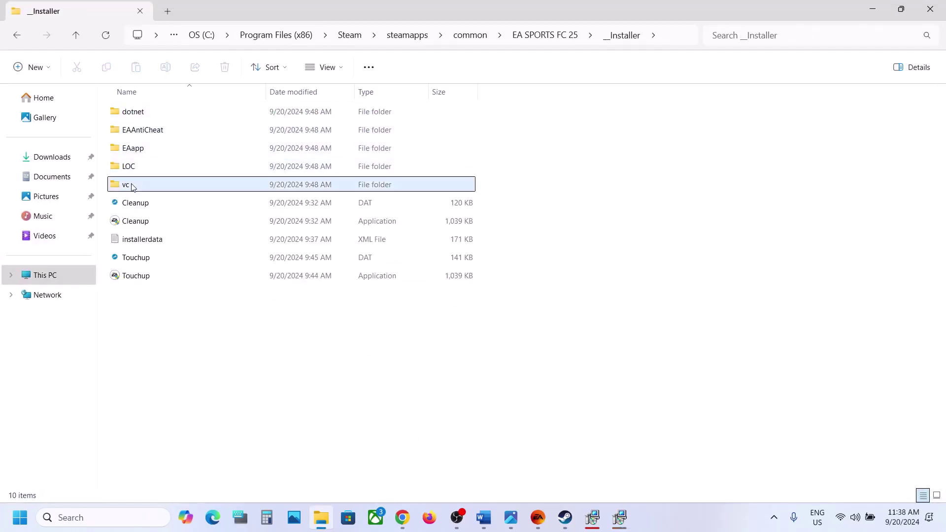
{"action": "double_click", "coordinate": [143, 187]}
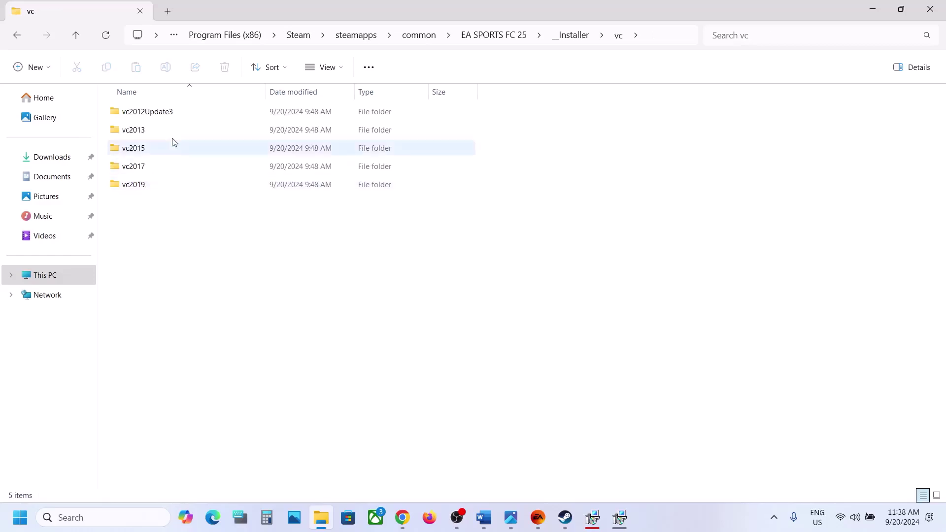
{"action": "double_click", "coordinate": [159, 117]}
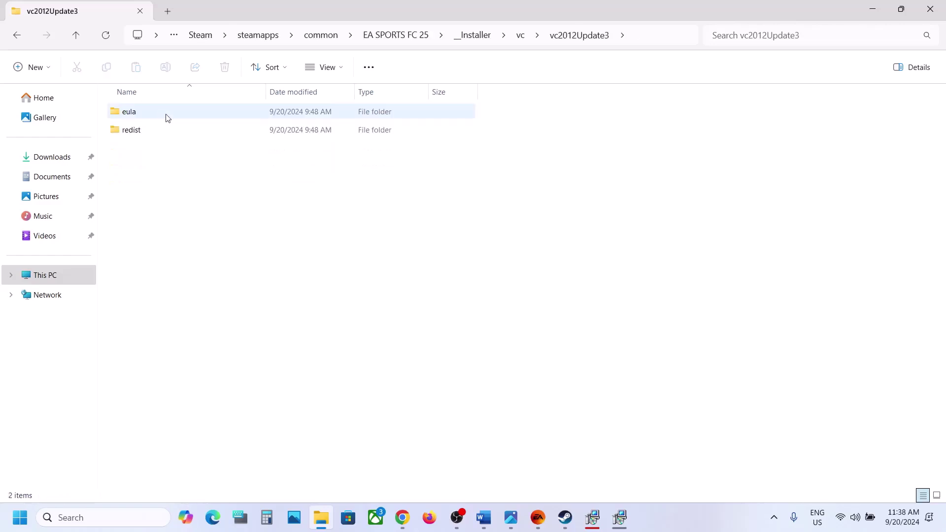
{"action": "left_click", "coordinate": [155, 131]}
{"action": "double_click", "coordinate": [155, 131]}
- Run vcredist_x64 to repair the Visual C++ 2012 Redistributable (x64), and close its setup
{"action": "double_click", "coordinate": [183, 117]}
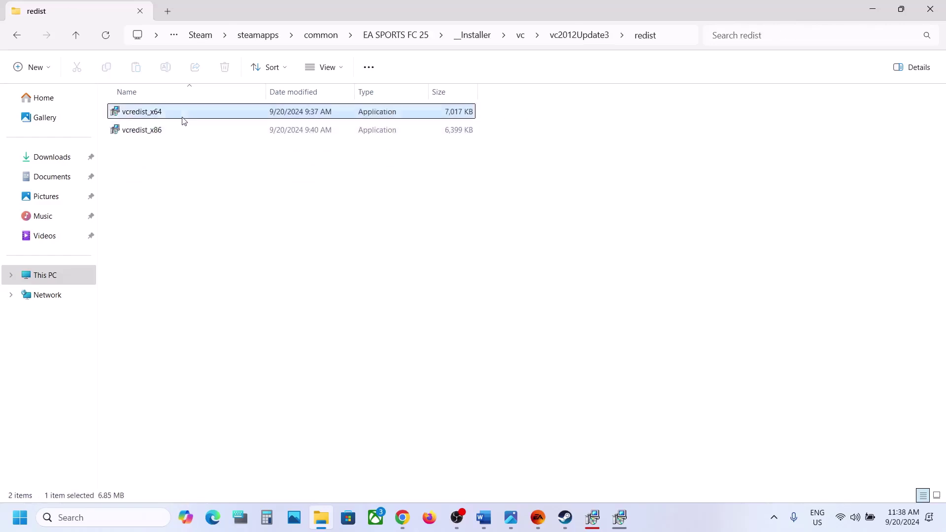
{"action": "left_click", "coordinate": [498, 327]}
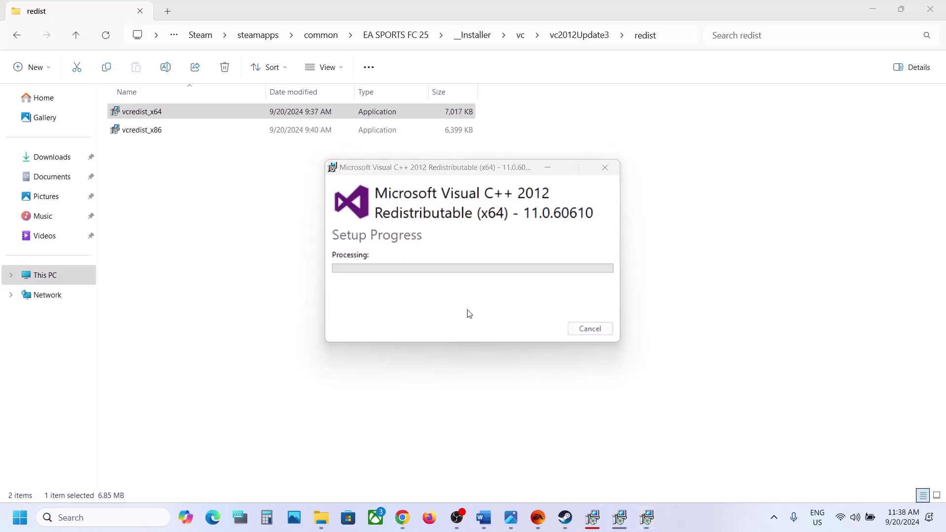
{"action": "left_click", "coordinate": [590, 328]}
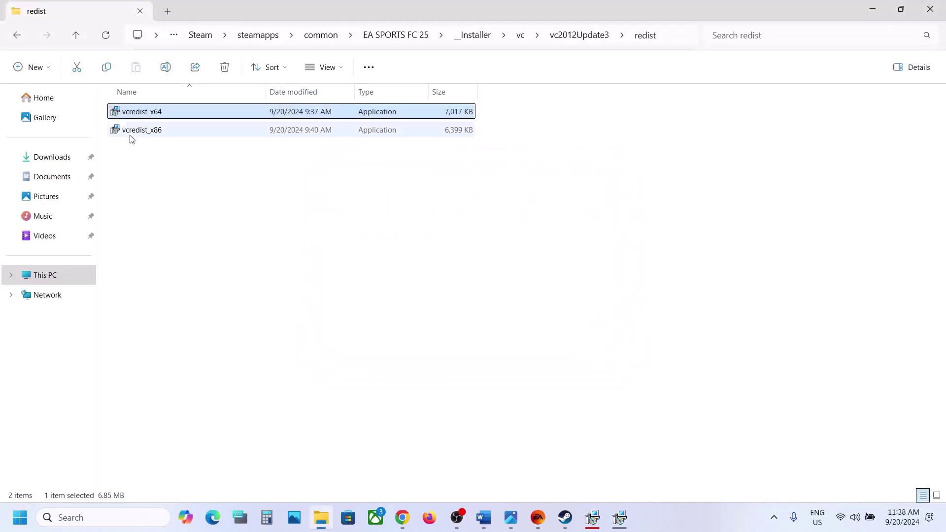
- Repair the Visual C++ 2012 Redistributable (x86) with vcredist_x86, and go back up to the vc2012Update3 folder
{"action": "double_click", "coordinate": [130, 131]}
{"action": "left_click", "coordinate": [491, 329]}
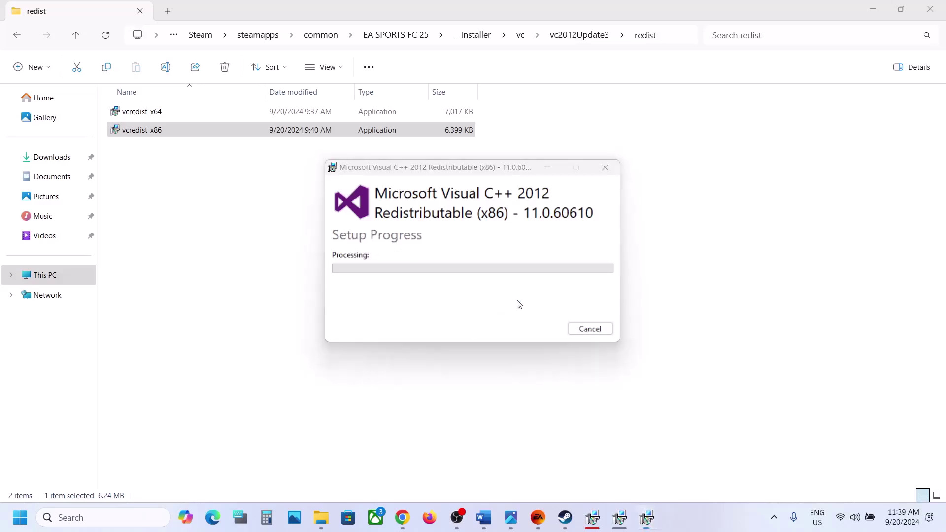
{"action": "left_click", "coordinate": [585, 327]}
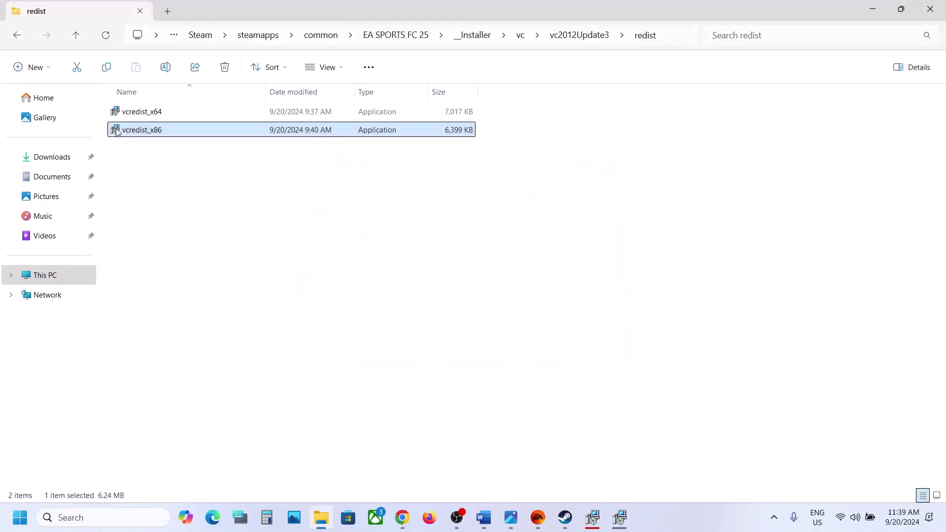
{"action": "left_click", "coordinate": [75, 35]}
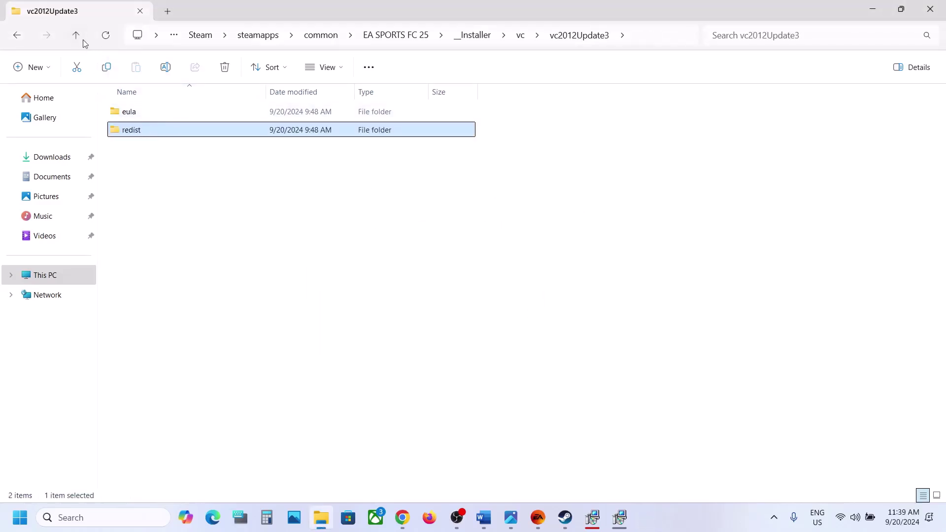
- Open the redist folder inside vc2013 and repair the Visual C++ 2013 Redistributable (x64) with vcredist_x64, closing its setup
{"action": "left_click", "coordinate": [80, 39]}
{"action": "double_click", "coordinate": [166, 134]}
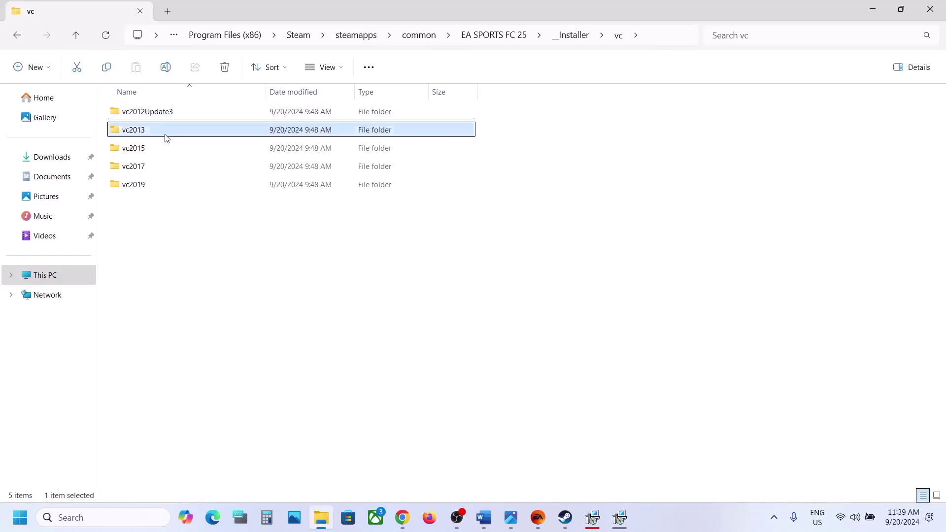
{"action": "double_click", "coordinate": [160, 129]}
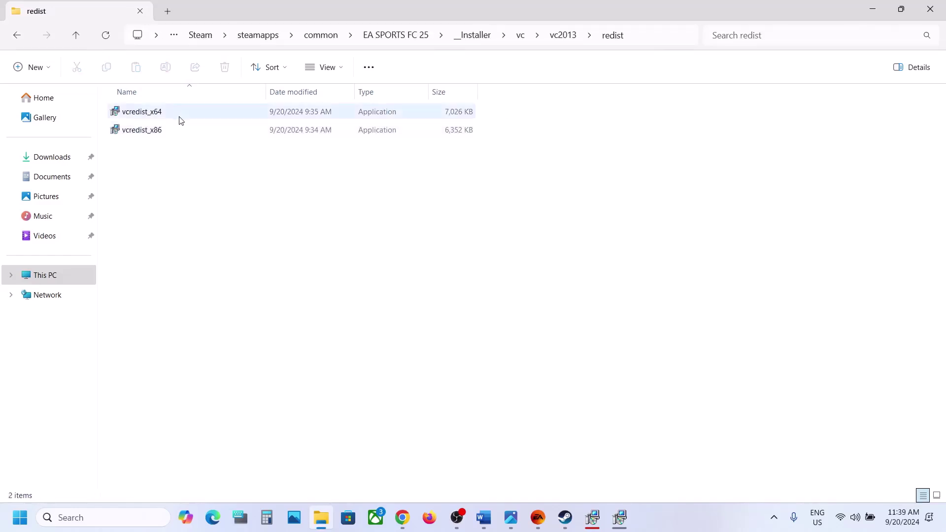
{"action": "double_click", "coordinate": [180, 119]}
{"action": "left_click", "coordinate": [498, 331]}
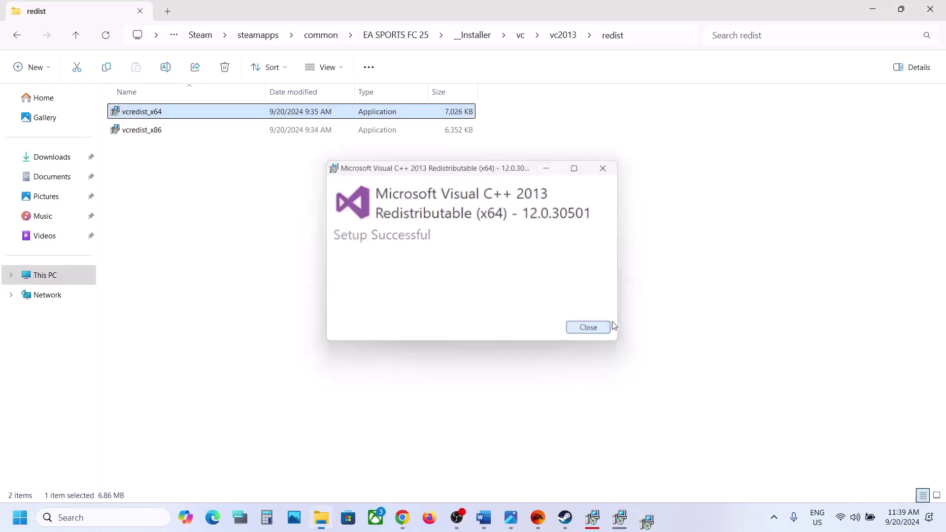
{"action": "left_click", "coordinate": [610, 328]}
- Repair the Visual C++ 2013 Redistributable (x86) with vcredist_x86, close its setup, and return to the vc folder
{"action": "double_click", "coordinate": [172, 134]}
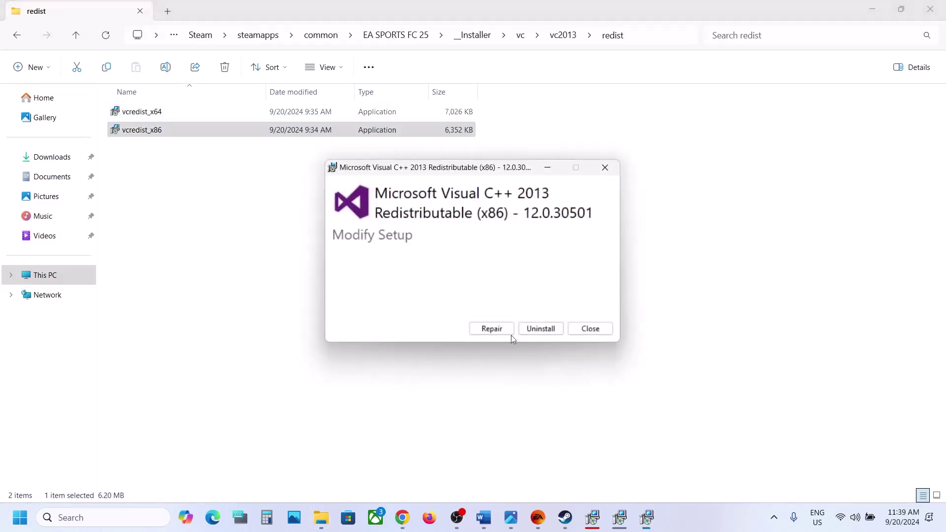
{"action": "left_click", "coordinate": [493, 329]}
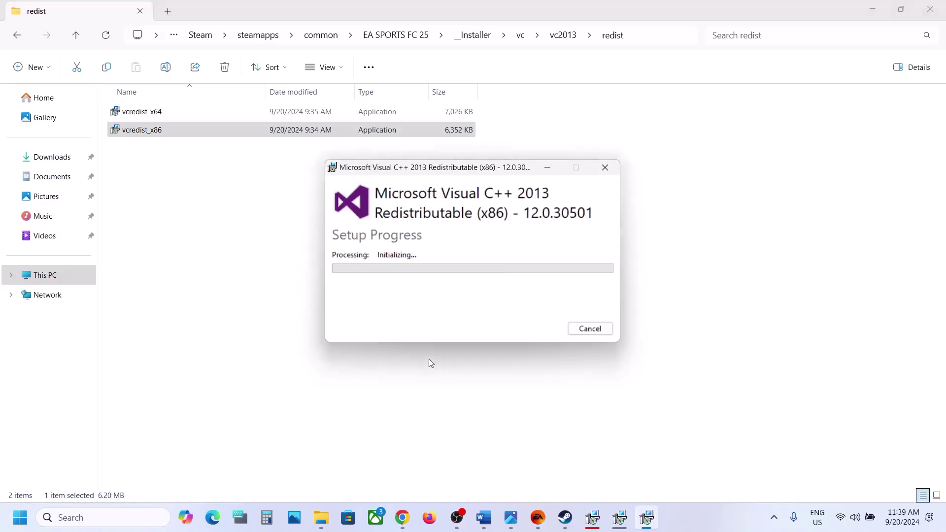
{"action": "left_click", "coordinate": [585, 328]}
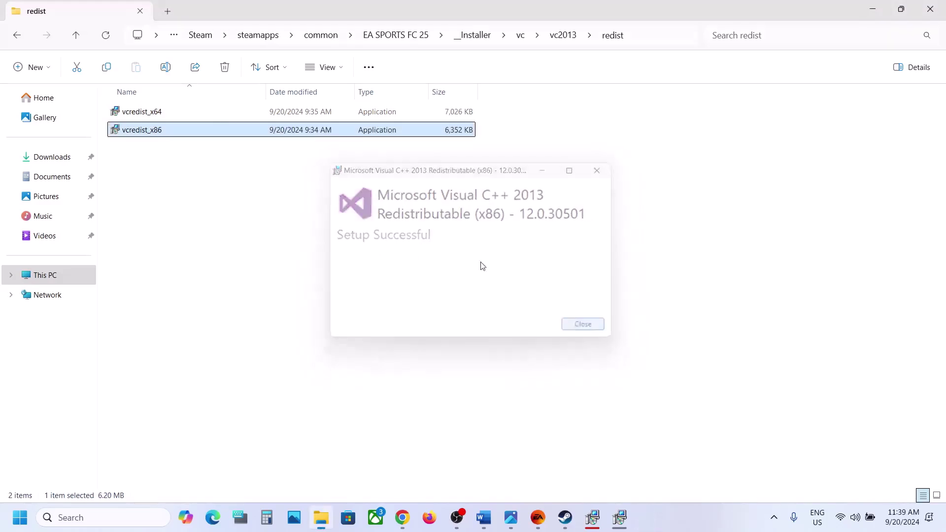
{"action": "left_click", "coordinate": [79, 35]}
{"action": "left_click", "coordinate": [79, 35]}
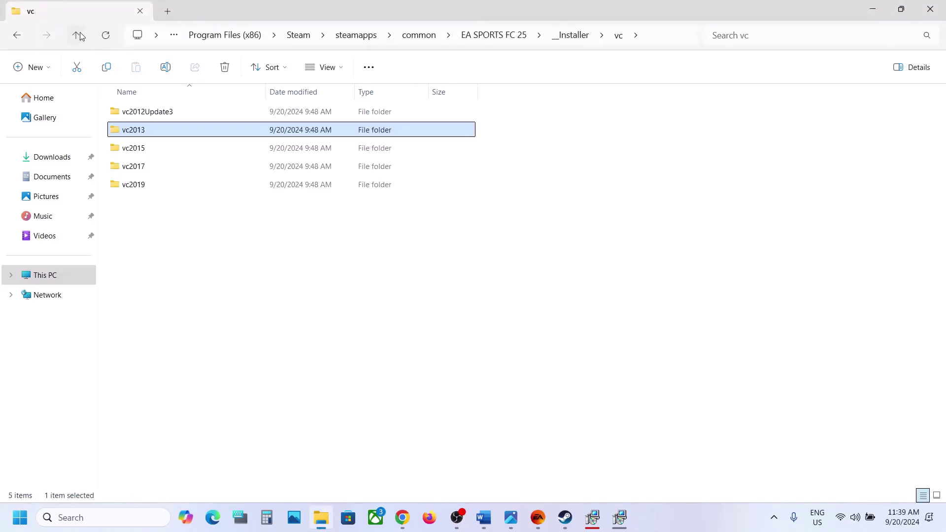
- Try to install the Visual C++ 2015 Redistributable (x64) with vc_redist.x64 from vc2015's redist folder, and return to the vc folder
{"action": "left_click", "coordinate": [147, 149]}
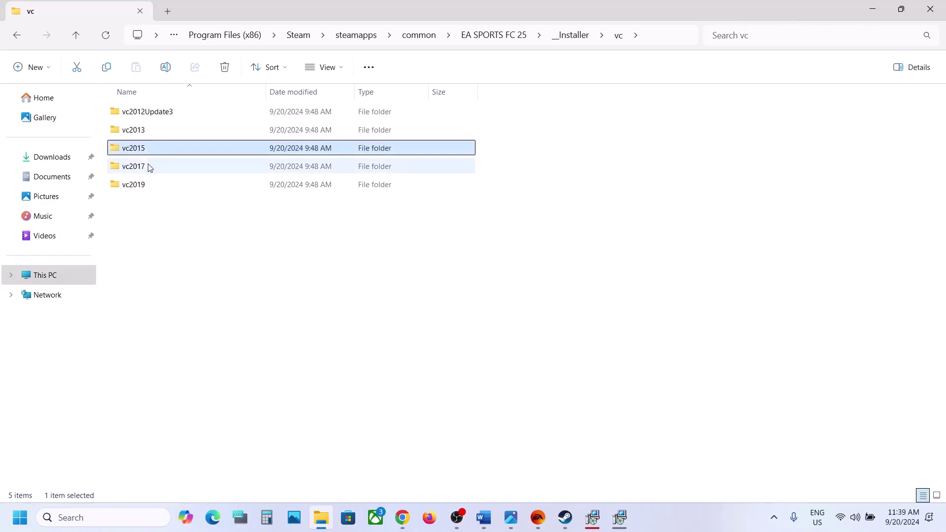
{"action": "left_click", "coordinate": [148, 166]}
{"action": "left_click", "coordinate": [148, 186]}
{"action": "double_click", "coordinate": [140, 149]}
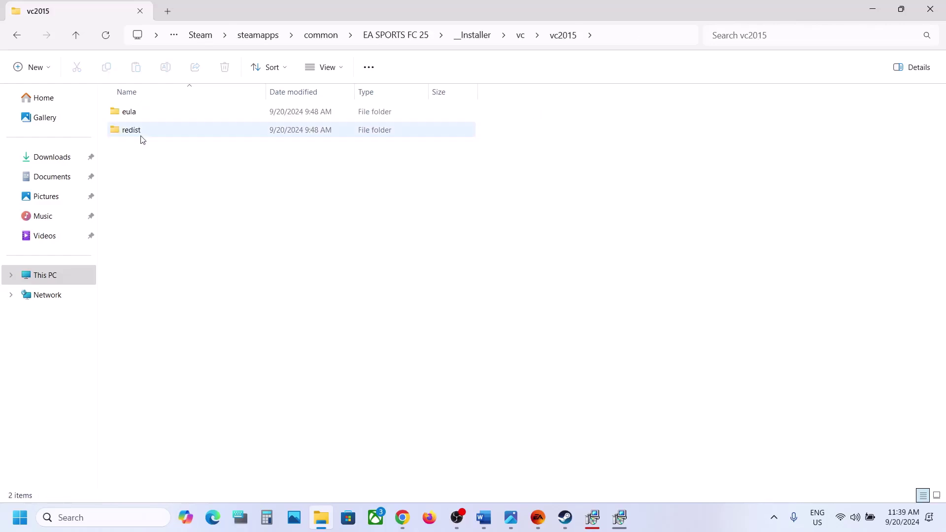
{"action": "double_click", "coordinate": [142, 134]}
{"action": "double_click", "coordinate": [175, 112]}
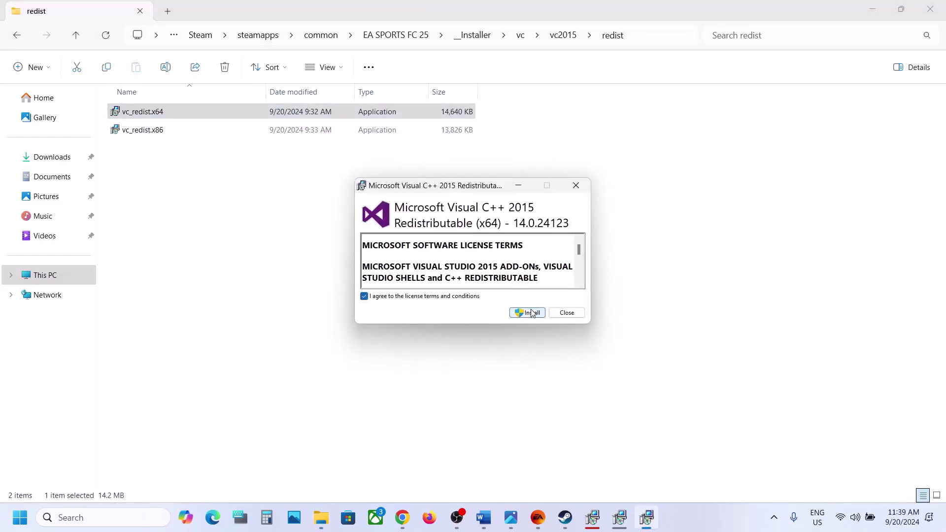
{"action": "left_click", "coordinate": [532, 313]}
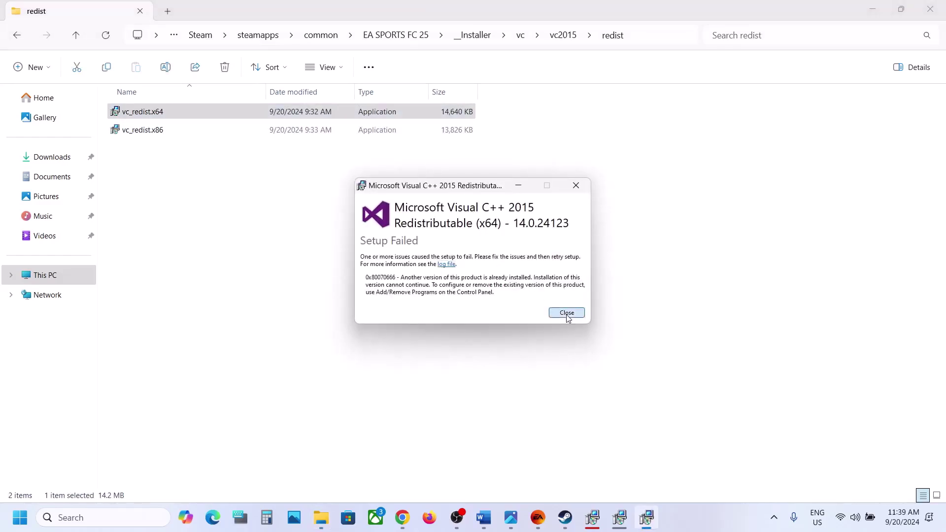
{"action": "left_click", "coordinate": [567, 314]}
{"action": "left_click", "coordinate": [82, 44]}
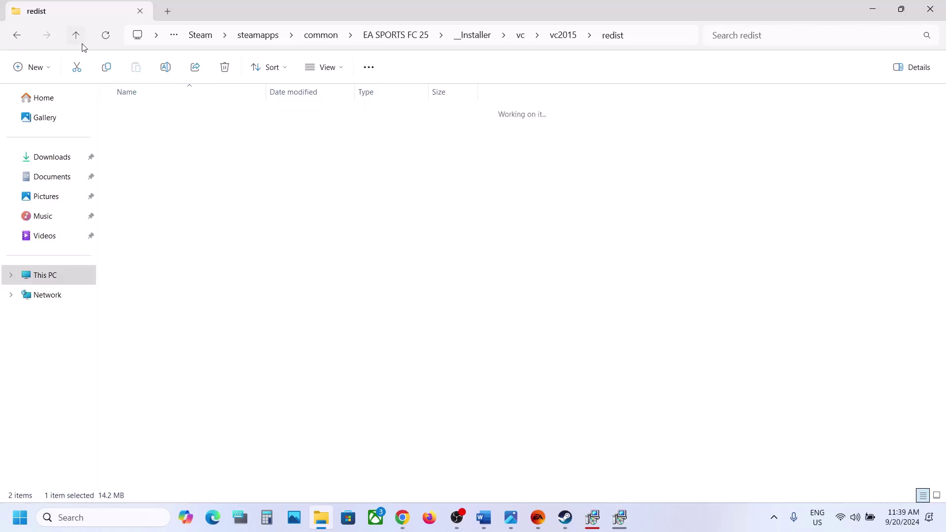
{"action": "left_click", "coordinate": [83, 43]}
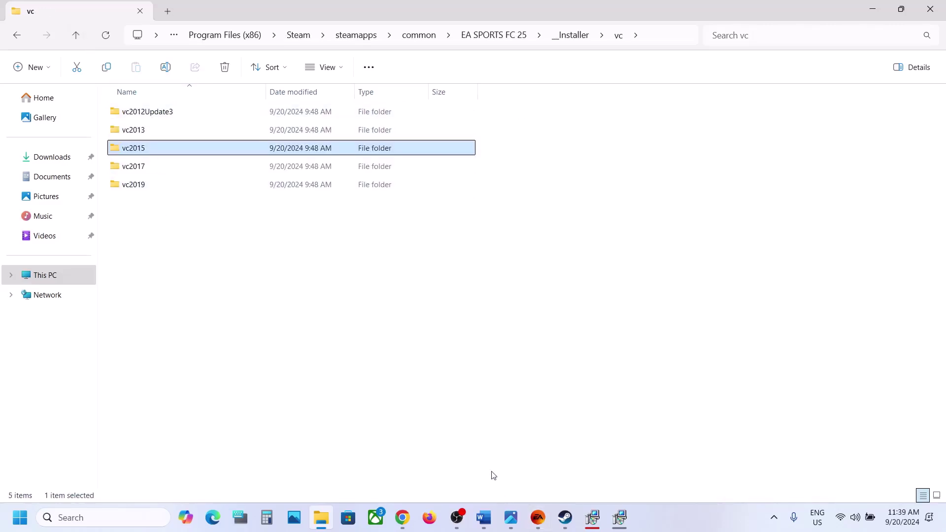
- Find the Step 2 Update Windows heading in the Word notes, and check for updates in the Windows Update settings
{"action": "left_click", "coordinate": [495, 516]}
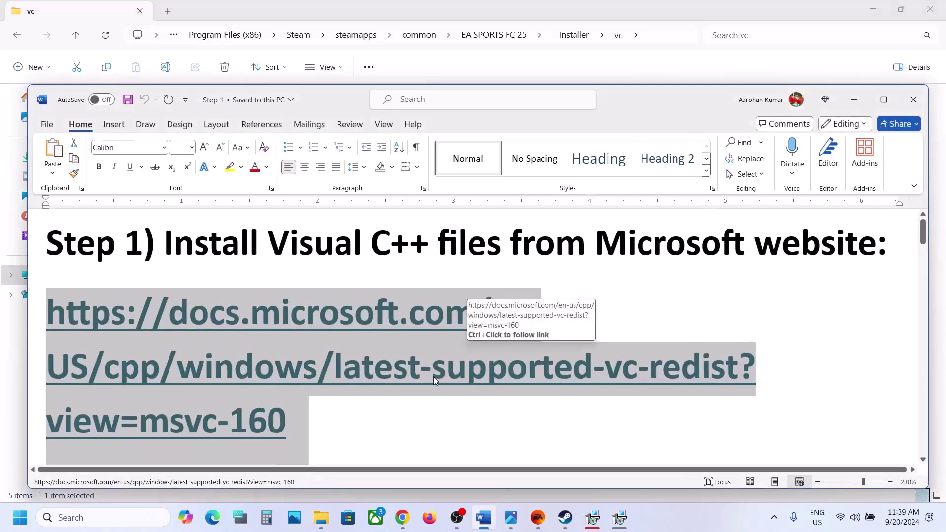
{"action": "scroll", "coordinate": [434, 377], "scroll_direction": "down", "scroll_amount": 3}
{"action": "scroll", "coordinate": [433, 376], "scroll_direction": "down", "scroll_amount": 3}
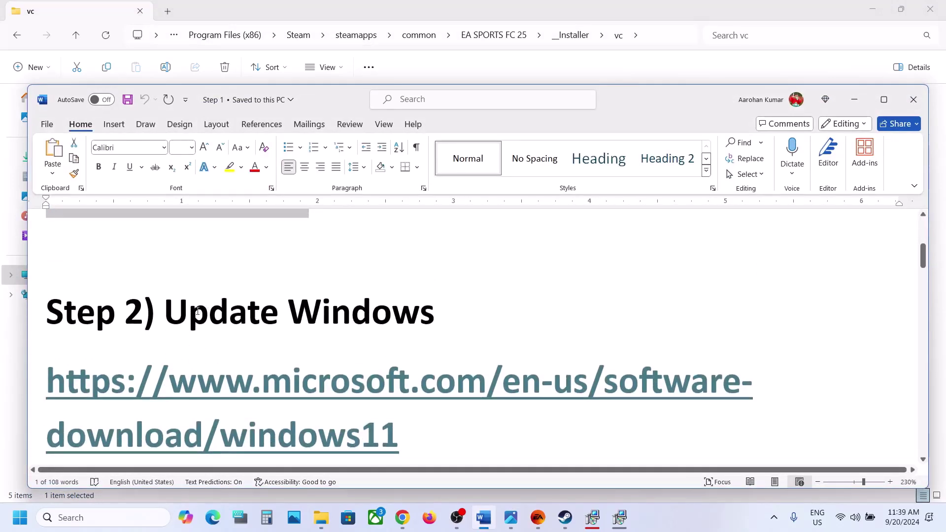
{"action": "left_click_drag", "start_coordinate": [197, 311], "coordinate": [463, 303]}
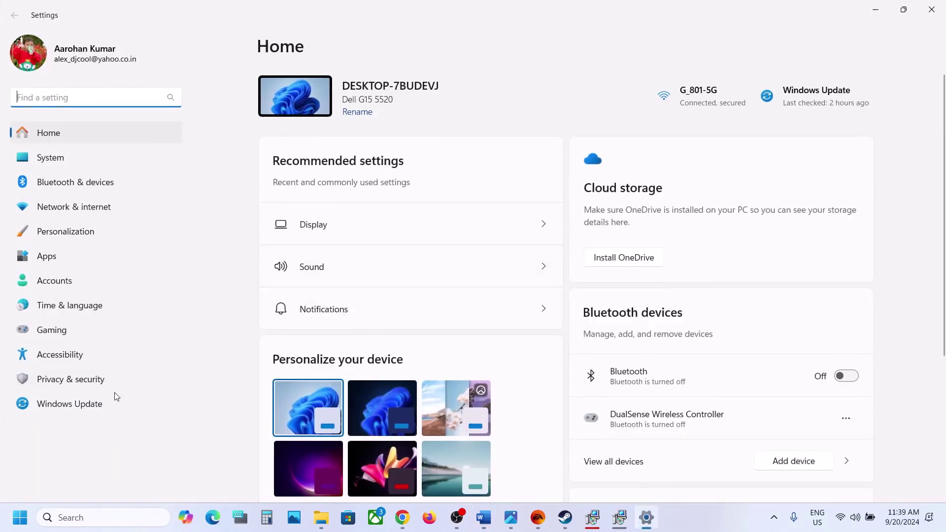
{"action": "left_click", "coordinate": [103, 403]}
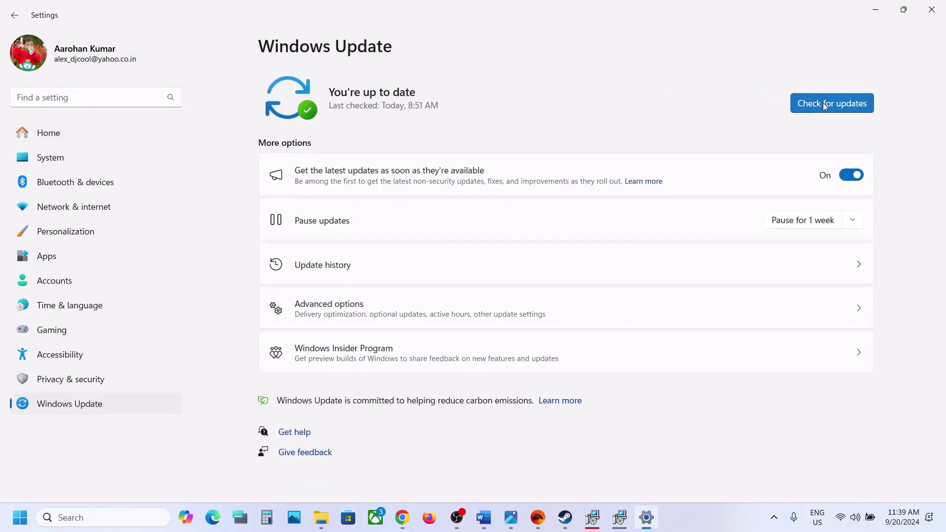
{"action": "left_click", "coordinate": [825, 105]}
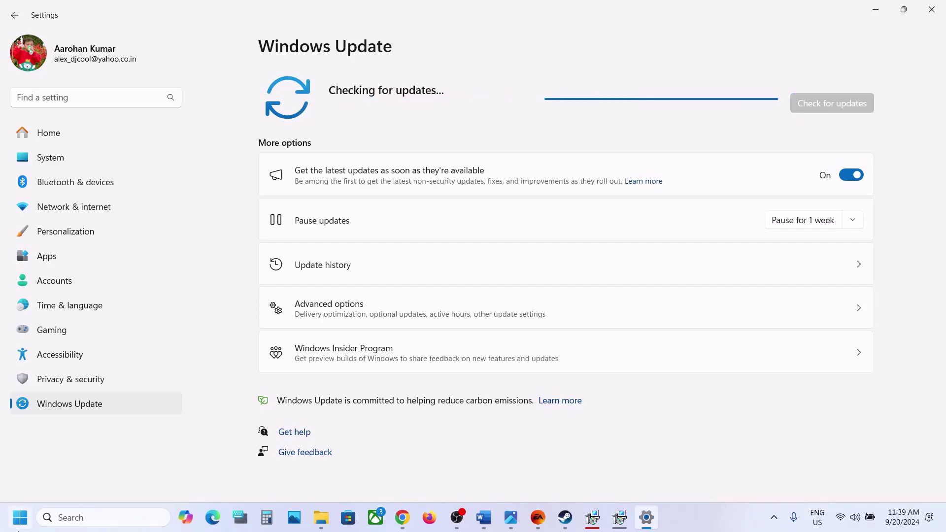
- Look at the computer's Restart power option without restarting, and switch back to the notes in Word
{"action": "left_click", "coordinate": [19, 518]}
{"action": "left_click", "coordinate": [358, 474]}
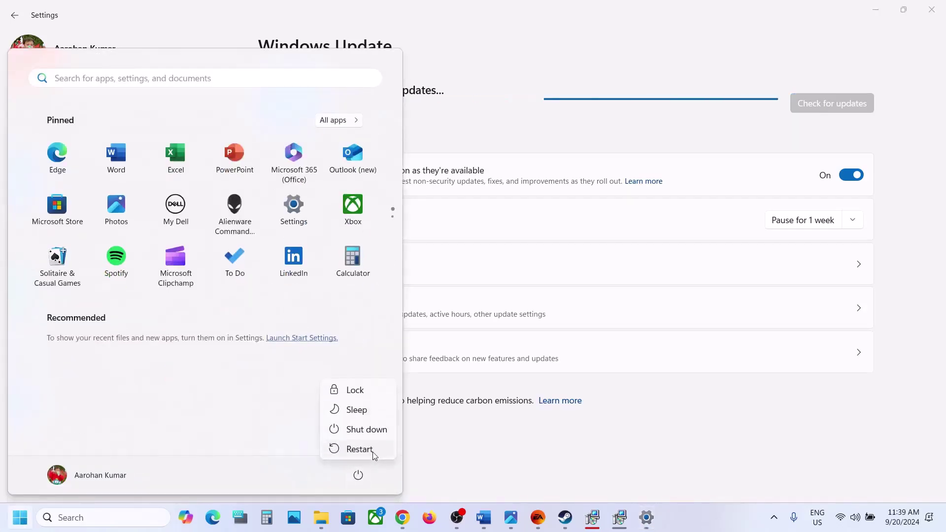
{"action": "left_click", "coordinate": [483, 517]}
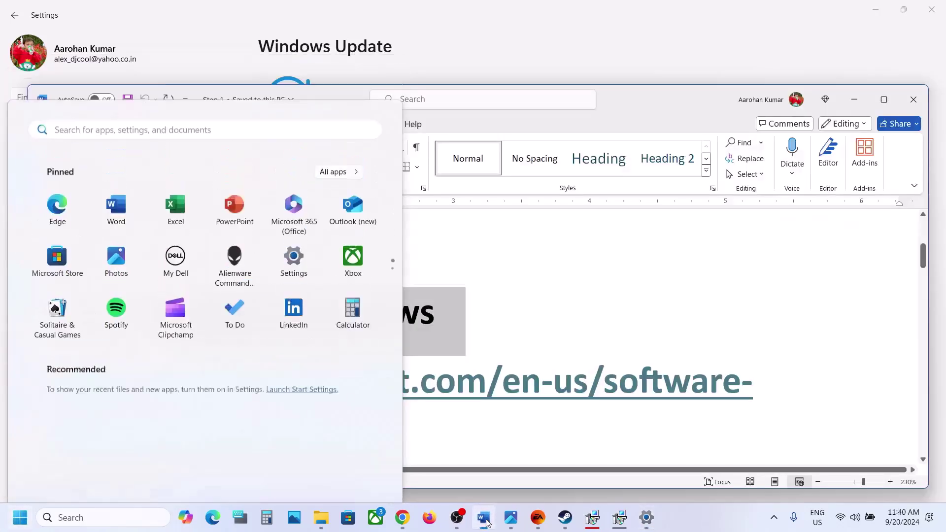
- Maximize the Word notes, copy the software-download/windows11 link, and open it in a new Chrome tab
{"action": "left_click", "coordinate": [883, 100]}
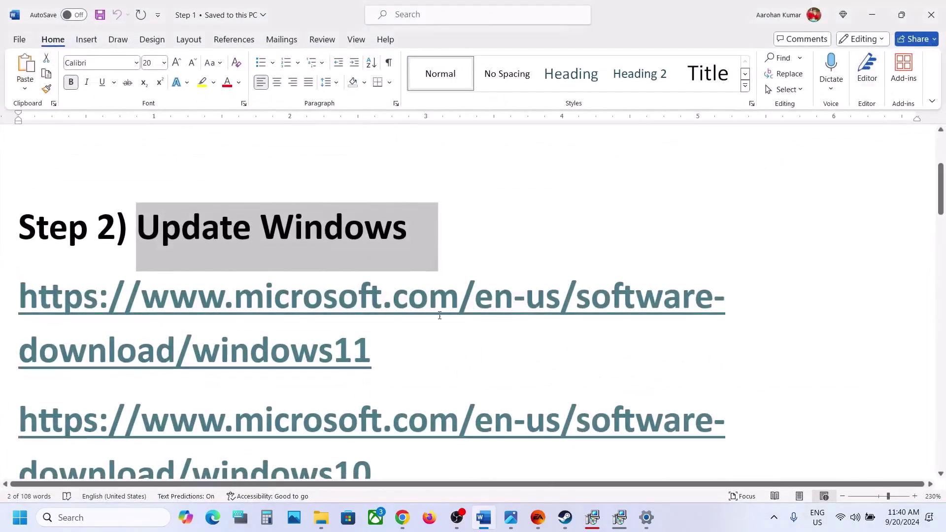
{"action": "triple_click", "coordinate": [127, 321]}
{"action": "key", "text": "ctrl+c"}
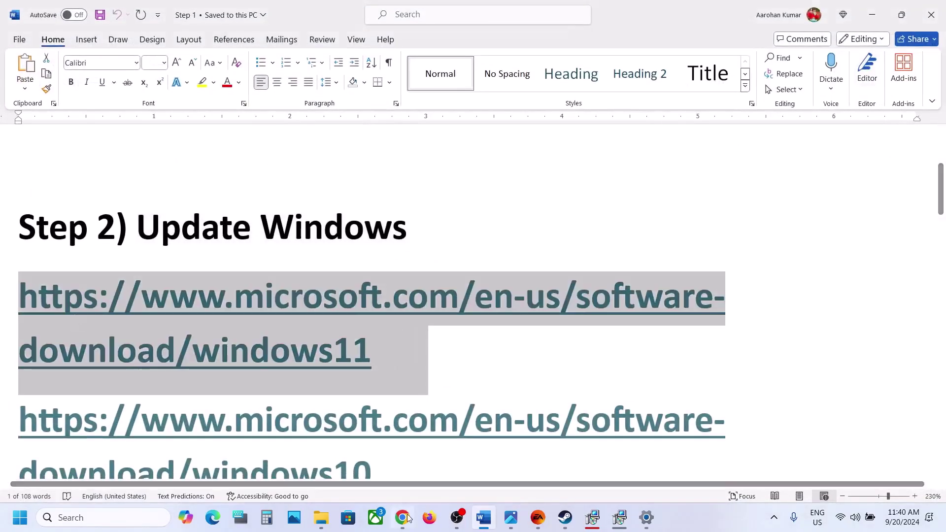
{"action": "left_click", "coordinate": [407, 517]}
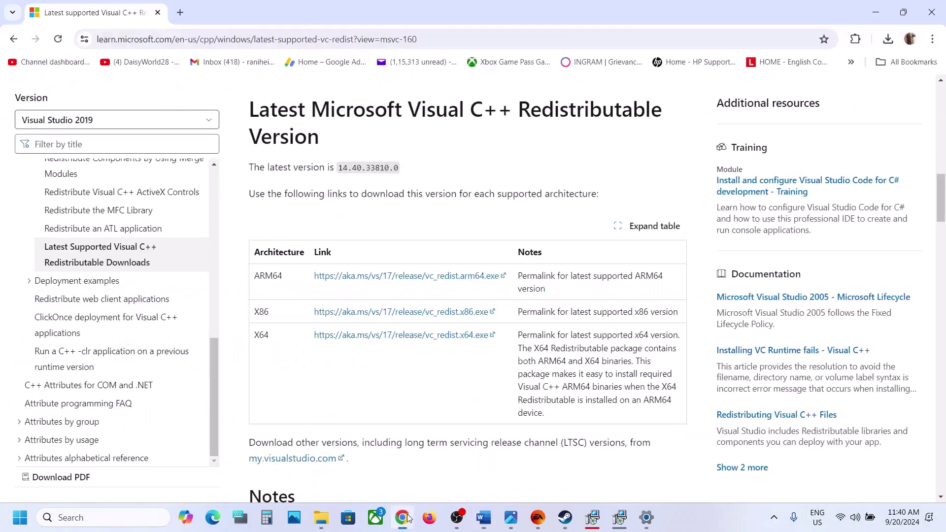
{"action": "left_click", "coordinate": [181, 14]}
{"action": "key", "text": "ctrl+v"}
{"action": "key", "text": "Return"}
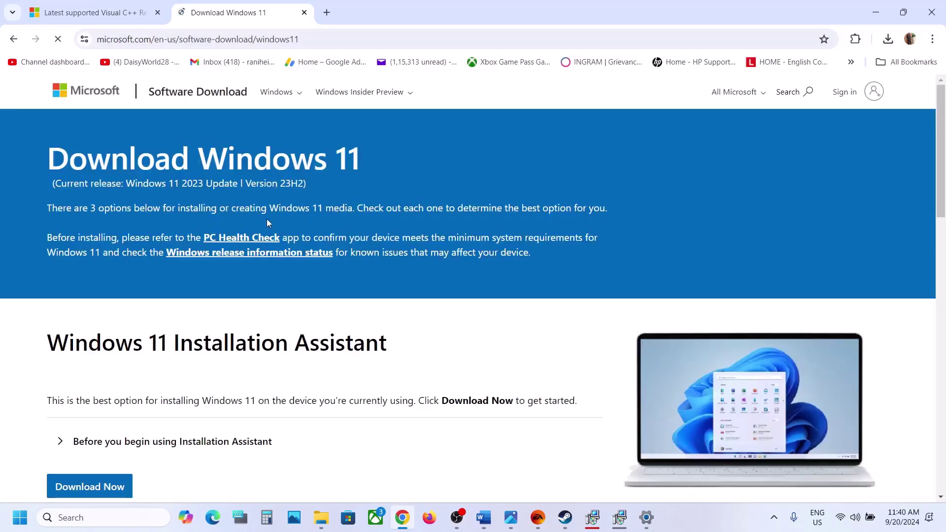
- Download and run the Windows 11 Installation Assistant, and close it after its version check
{"action": "scroll", "coordinate": [269, 224], "scroll_direction": "down", "scroll_amount": 2}
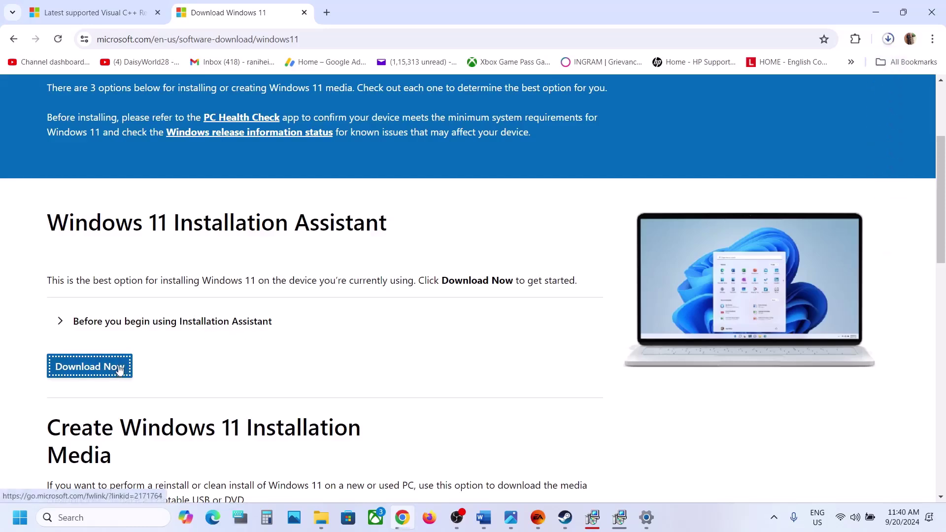
{"action": "left_click", "coordinate": [815, 71]}
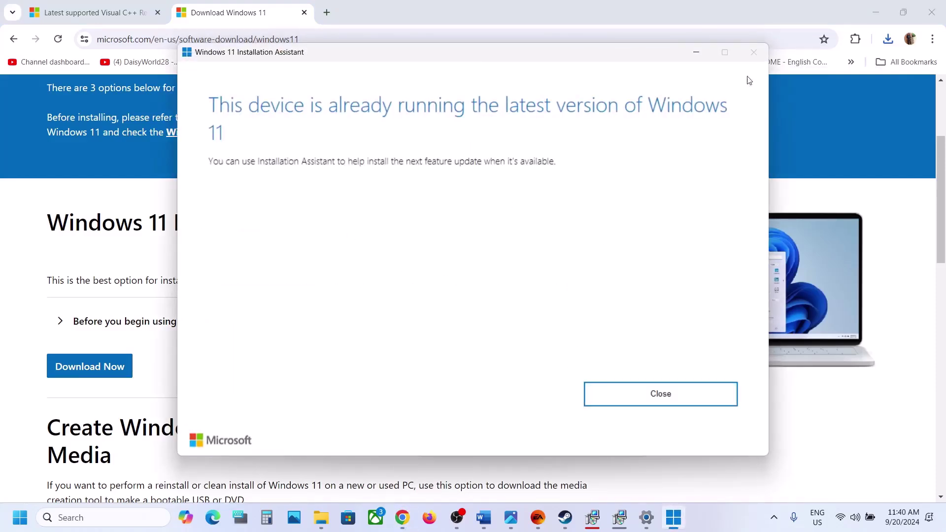
{"action": "left_click", "coordinate": [680, 387]}
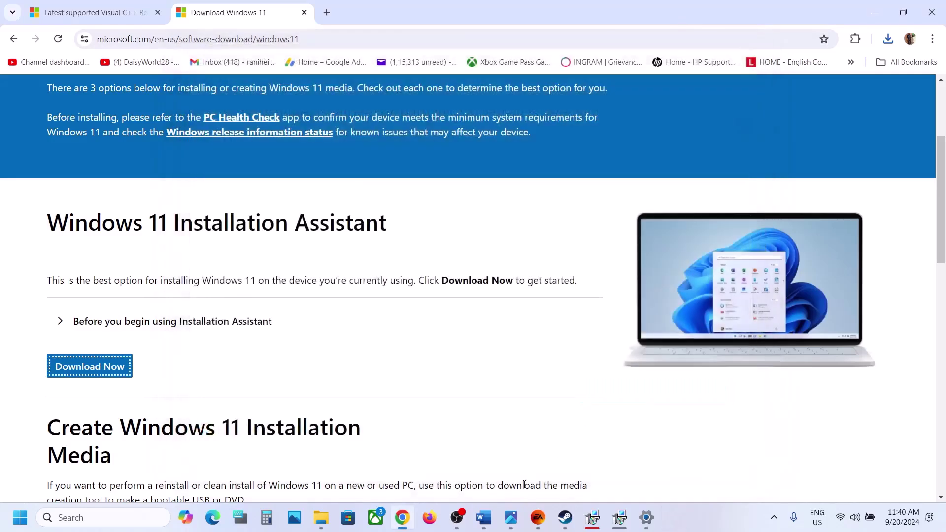
- Copy the software-download/windows10 link from the Word notes and open it in a new Chrome tab
{"action": "left_click", "coordinate": [484, 517]}
{"action": "scroll", "coordinate": [446, 301], "scroll_direction": "down", "scroll_amount": 3}
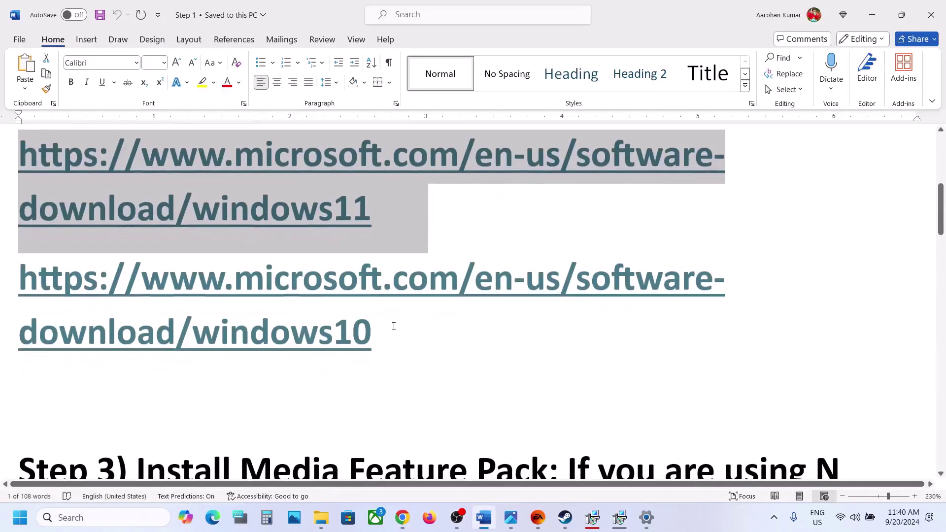
{"action": "left_click_drag", "start_coordinate": [372, 331], "coordinate": [23, 302]}
{"action": "key", "text": "ctrl+c"}
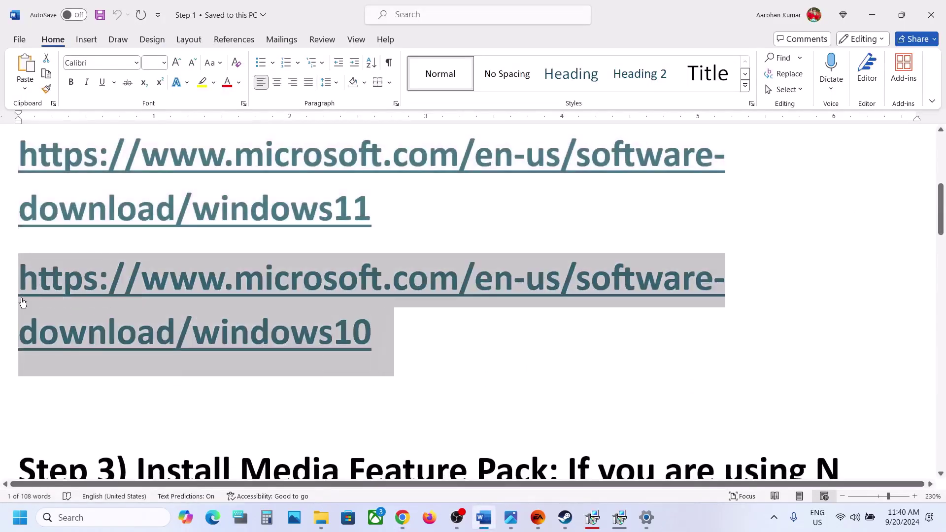
{"action": "left_click", "coordinate": [402, 518]}
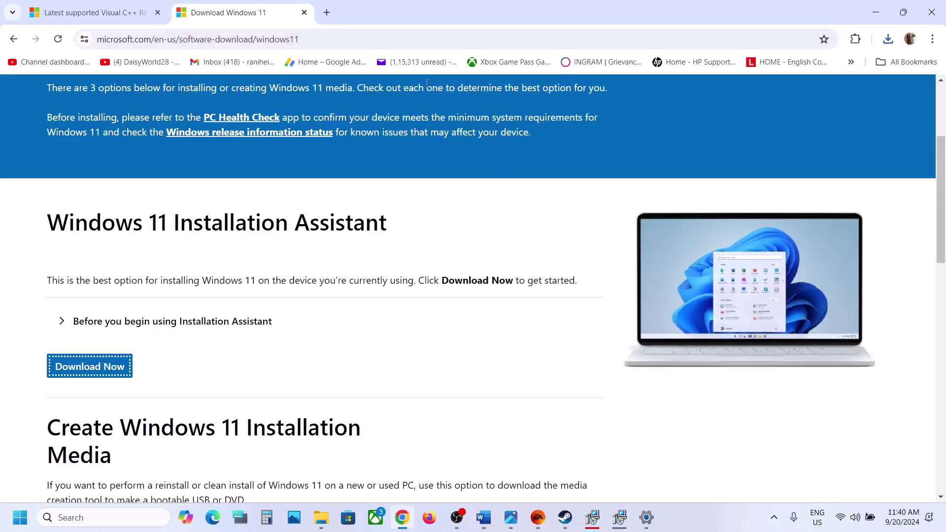
{"action": "left_click", "coordinate": [327, 13]}
{"action": "key", "text": "ctrl+v"}
{"action": "key", "text": "Return"}
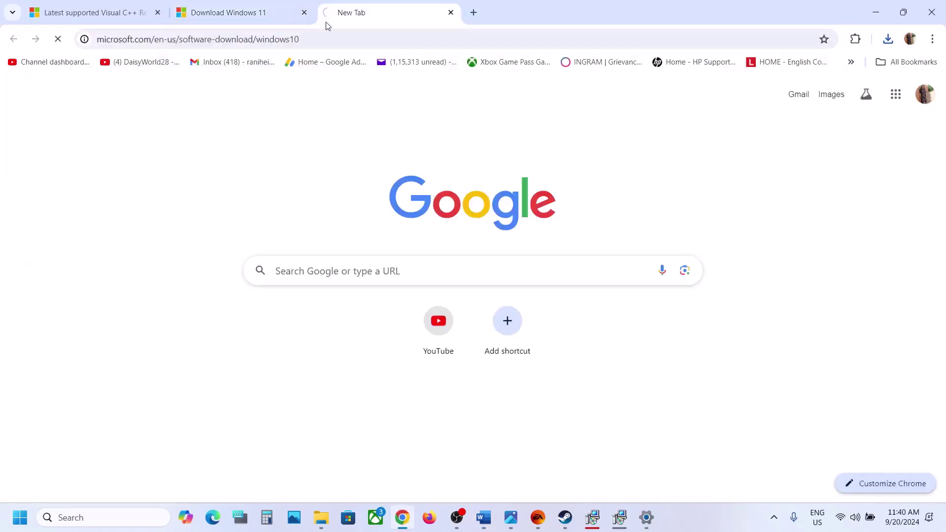
- Download and run the Windows 10 Update Assistant, close it, and switch back to the notes in Word
{"action": "scroll", "coordinate": [148, 306], "scroll_direction": "down", "scroll_amount": 2}
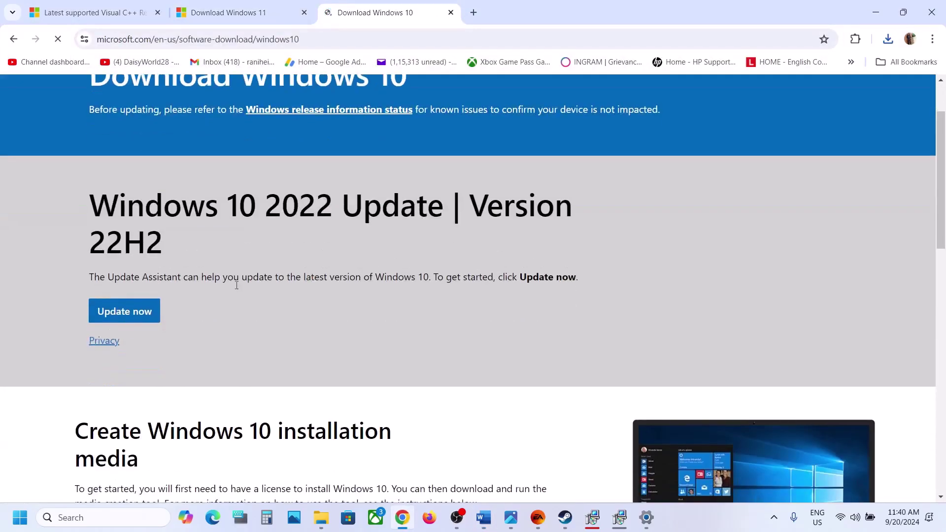
{"action": "left_click", "coordinate": [140, 317]}
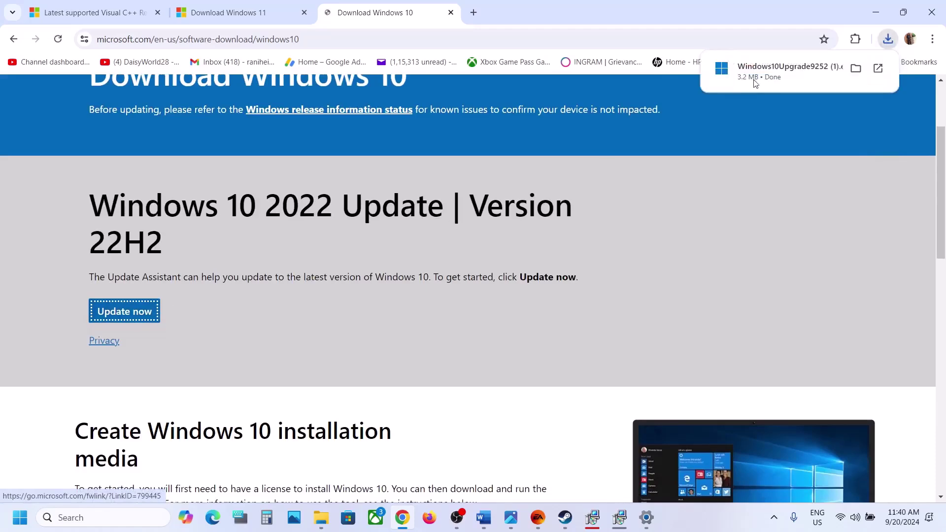
{"action": "left_click", "coordinate": [756, 83]}
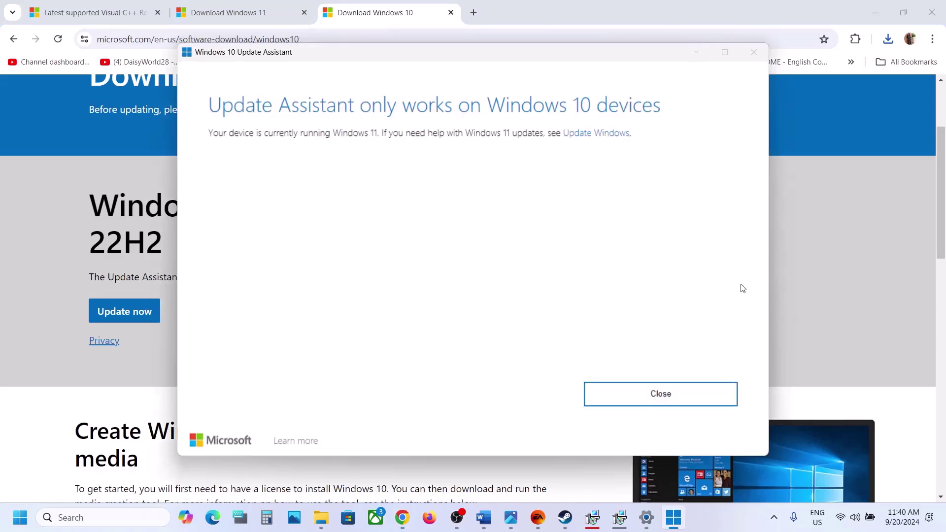
{"action": "left_click", "coordinate": [666, 396]}
{"action": "left_click", "coordinate": [490, 524]}
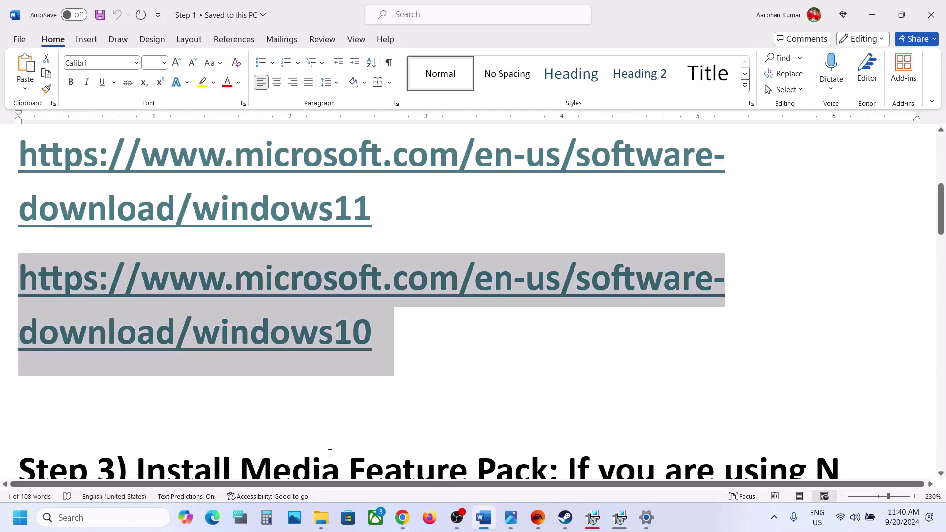
- Open Control Panel and go to the list of installed programs for uninstalling
{"action": "left_click", "coordinate": [119, 521]}
{"action": "type", "text": "control"}
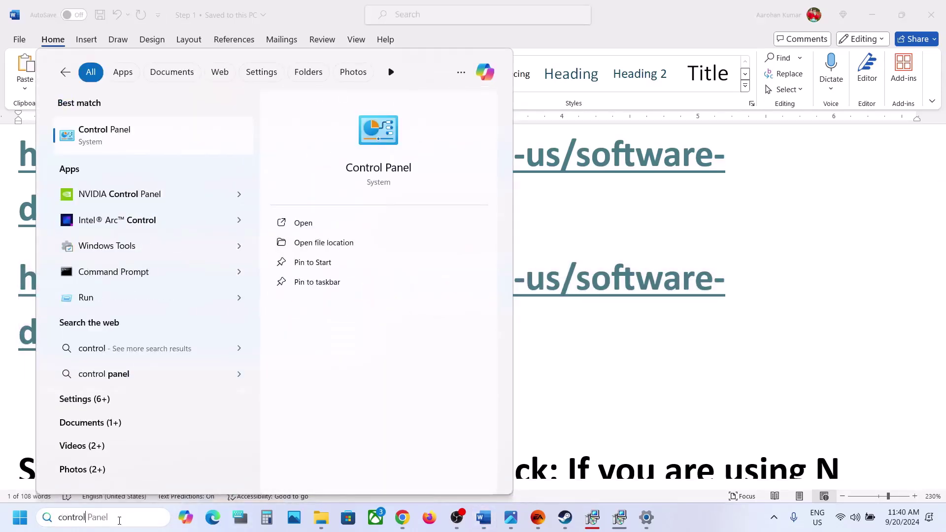
{"action": "key", "text": "Return"}
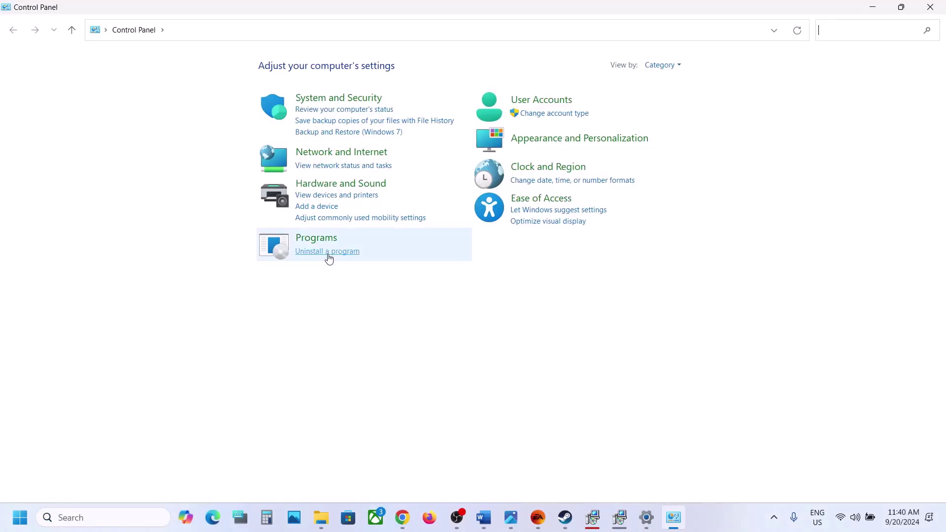
{"action": "left_click", "coordinate": [329, 259]}
- Locate the x86 and x64 Microsoft Visual C++ 2015-2022 Redistributable entries and look at the uninstall and change options
{"action": "scroll", "coordinate": [318, 251], "scroll_direction": "down", "scroll_amount": 4}
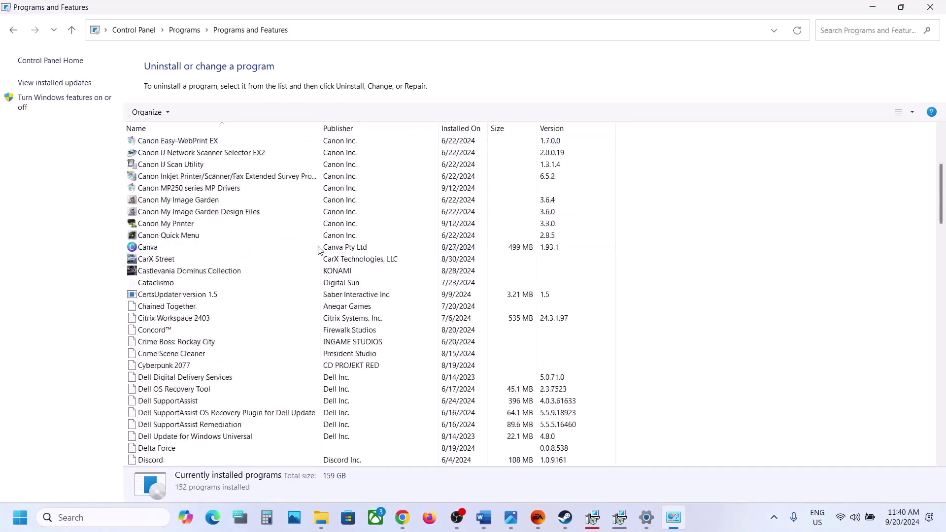
{"action": "scroll", "coordinate": [319, 251], "scroll_direction": "down", "scroll_amount": 20}
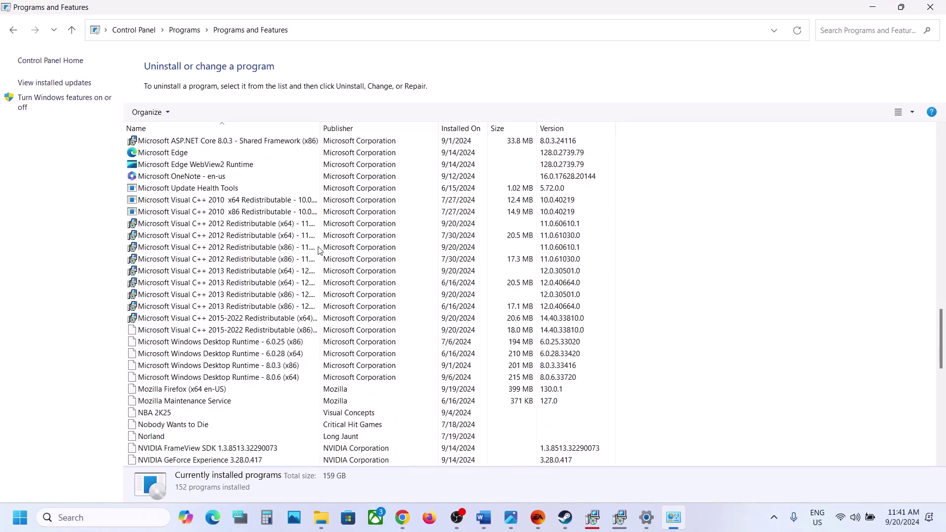
{"action": "scroll", "coordinate": [318, 250], "scroll_direction": "down", "scroll_amount": 1}
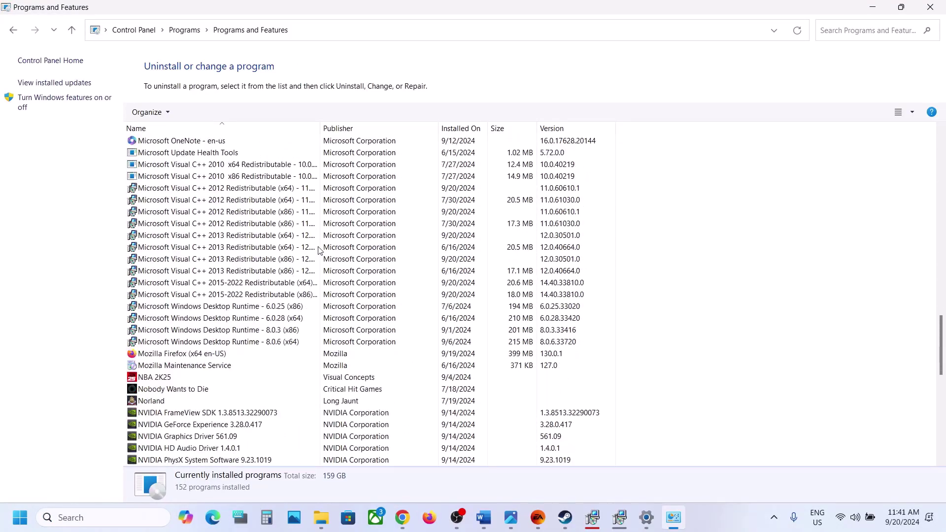
{"action": "left_click", "coordinate": [275, 297]}
{"action": "right_click", "coordinate": [274, 298]}
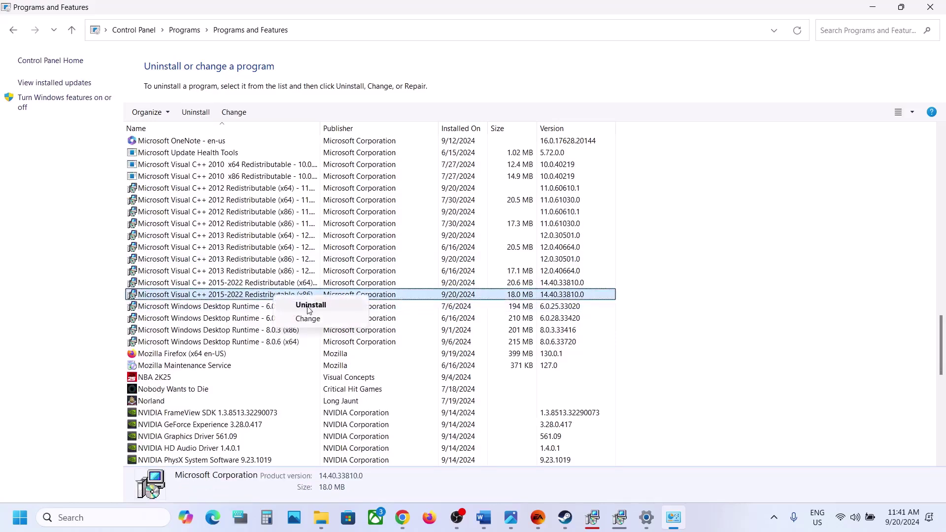
{"action": "left_click", "coordinate": [248, 284]}
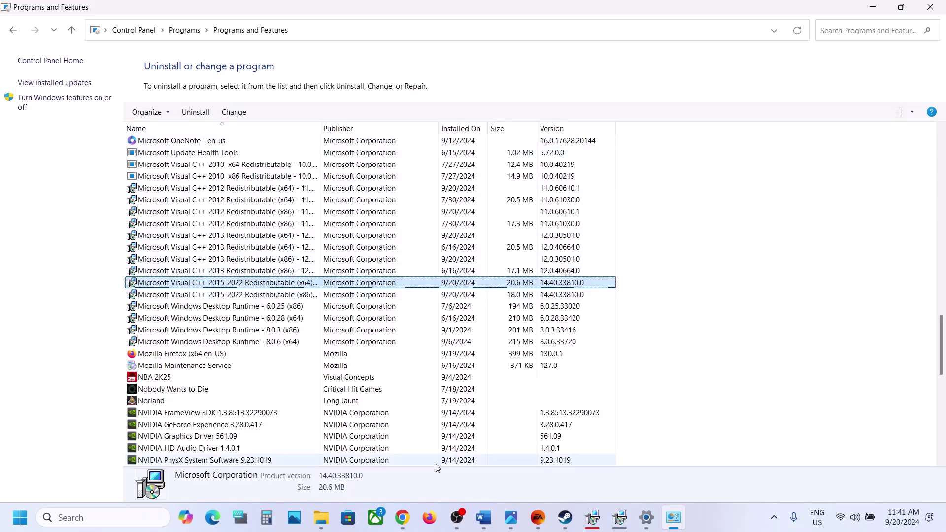
- Review Step 1 in the Word notes and the X86 and X64 download links on the Visual C++ Redistributable page in Chrome
{"action": "left_click", "coordinate": [402, 517]}
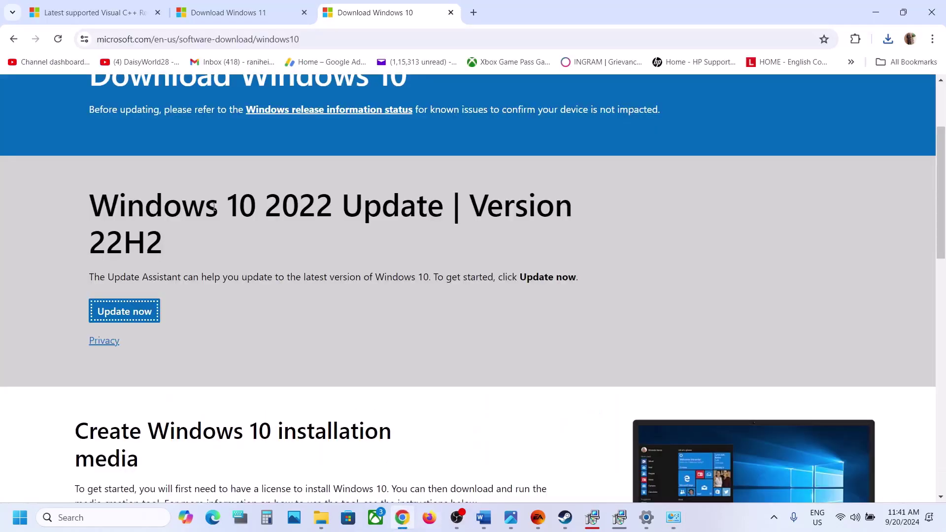
{"action": "left_click", "coordinate": [111, 8]}
{"action": "scroll", "coordinate": [362, 206], "scroll_direction": "up", "scroll_amount": 10}
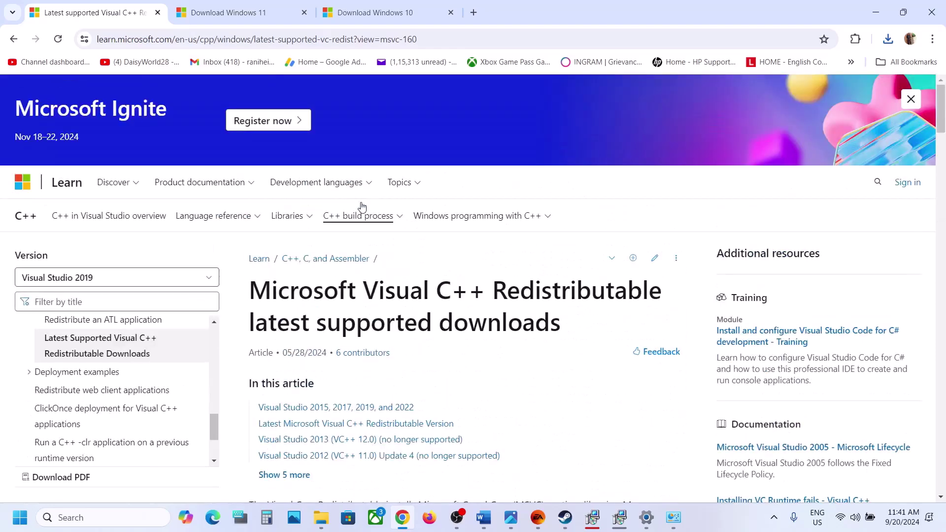
{"action": "left_click", "coordinate": [484, 518]}
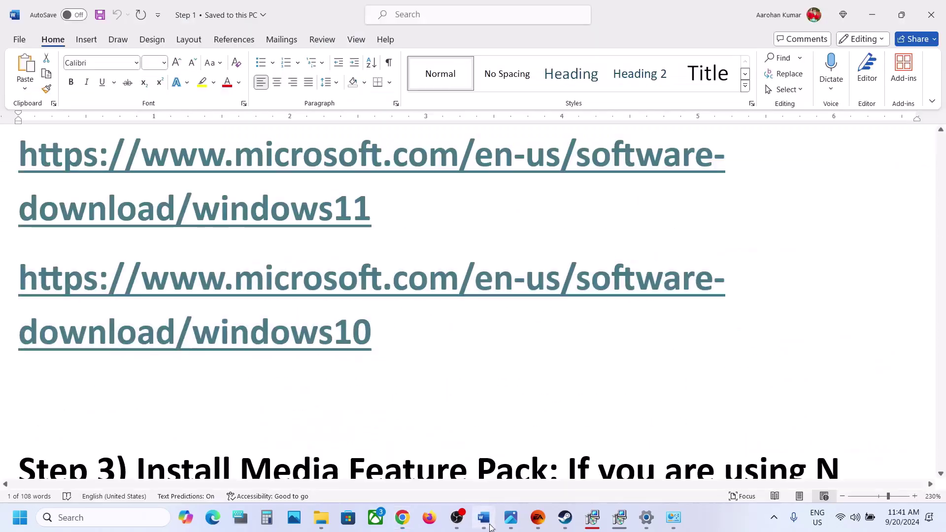
{"action": "scroll", "coordinate": [272, 258], "scroll_direction": "up", "scroll_amount": 6}
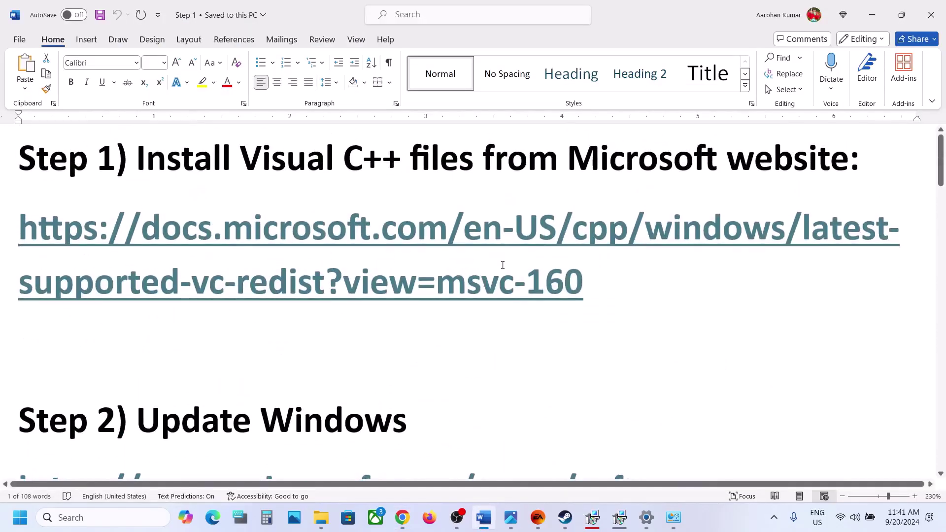
{"action": "left_click", "coordinate": [402, 517]}
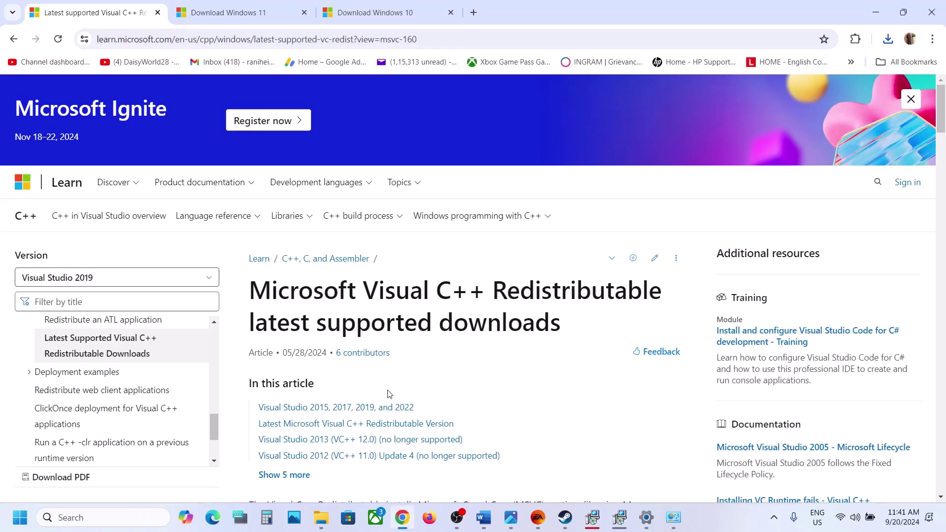
{"action": "scroll", "coordinate": [389, 390], "scroll_direction": "down", "scroll_amount": 8}
{"action": "scroll", "coordinate": [388, 390], "scroll_direction": "down", "scroll_amount": 8}
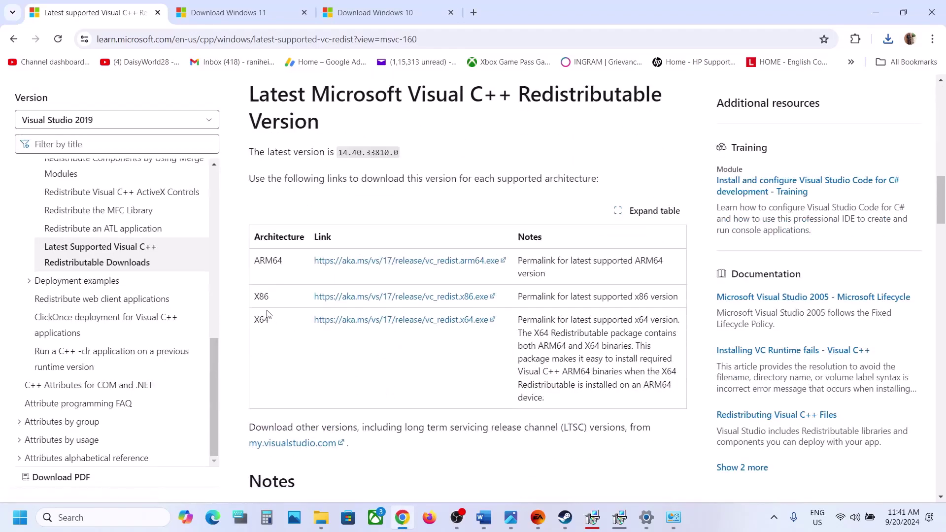
- Return to Programs and Features and display the computer's power options, including Restart
{"action": "left_click", "coordinate": [673, 517]}
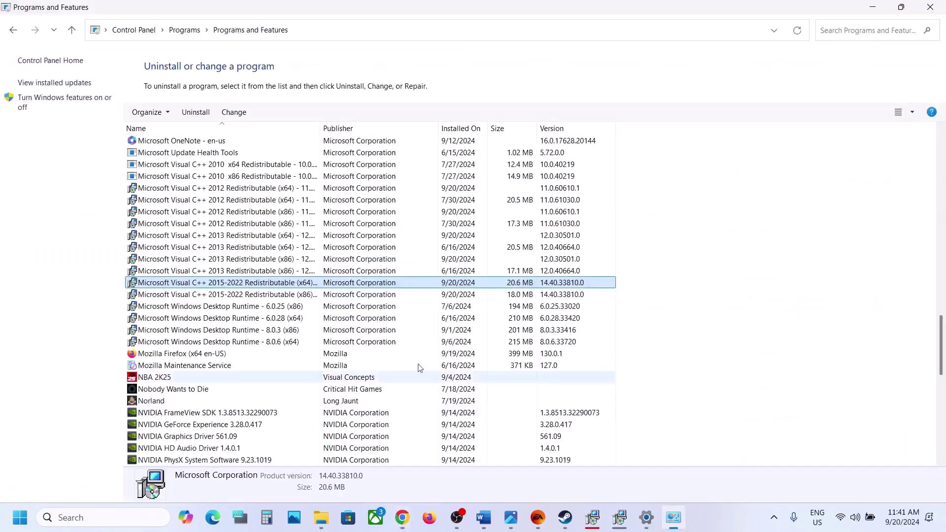
{"action": "left_click", "coordinate": [12, 519]}
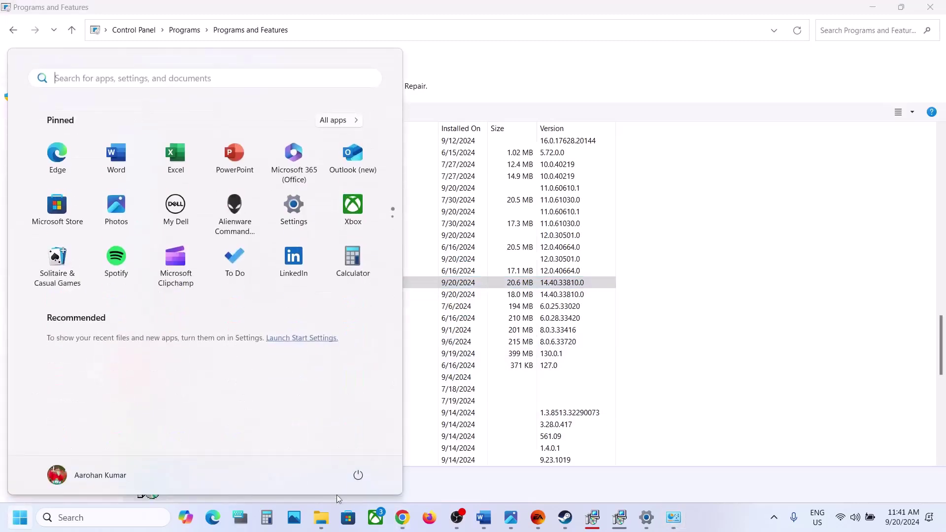
{"action": "left_click", "coordinate": [355, 481]}
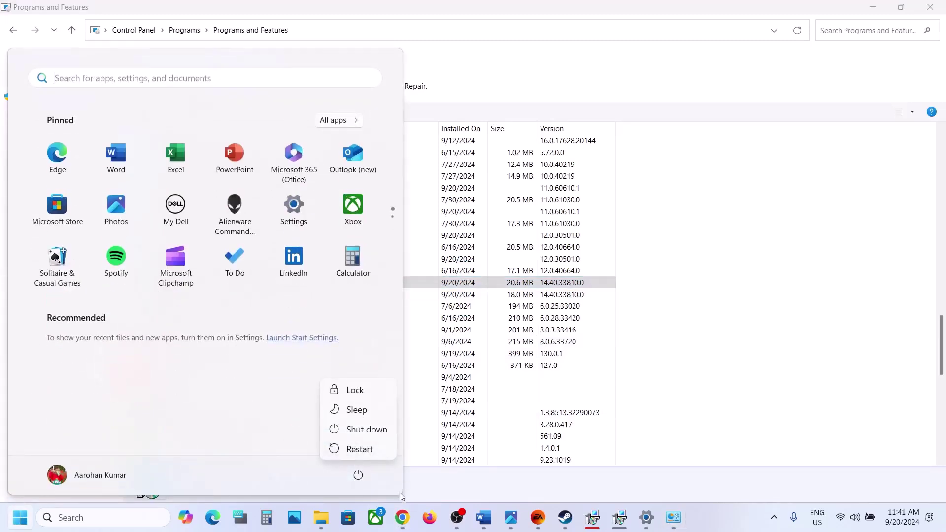
- Highlight the X64 architecture on the Visual C++ Redistributable page in Chrome and display the Restart option again
{"action": "left_click", "coordinate": [403, 518]}
{"action": "left_click", "coordinate": [403, 518]}
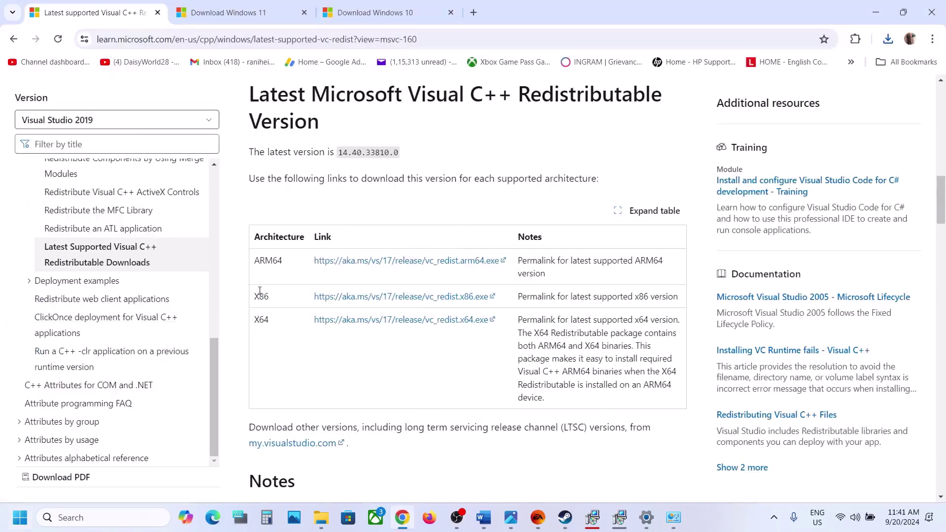
{"action": "double_click", "coordinate": [261, 320]}
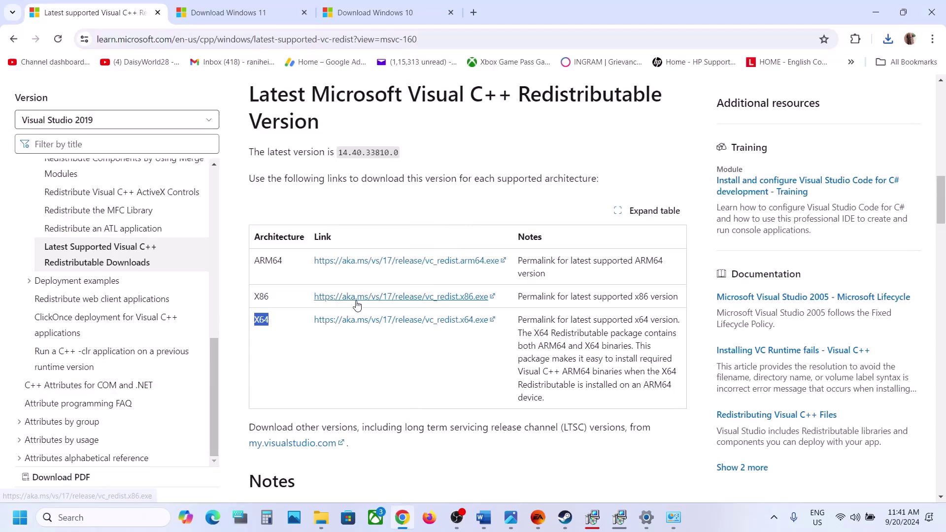
{"action": "left_click", "coordinate": [18, 518]}
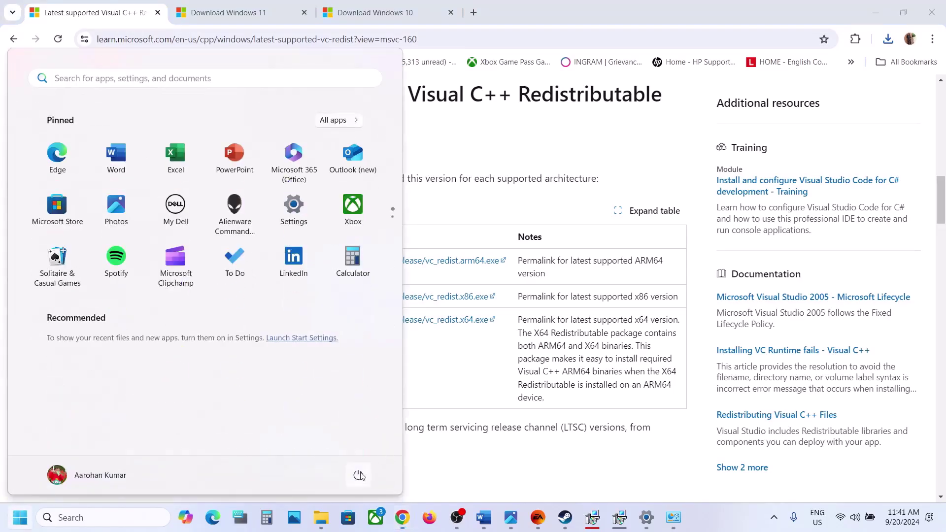
{"action": "left_click", "coordinate": [358, 474]}
{"action": "left_click", "coordinate": [358, 475]}
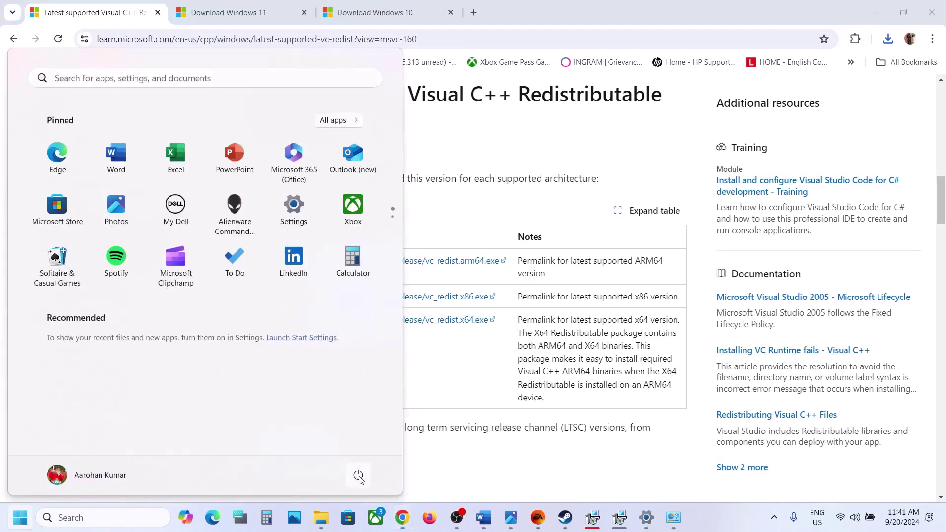
{"action": "left_click", "coordinate": [358, 475]}
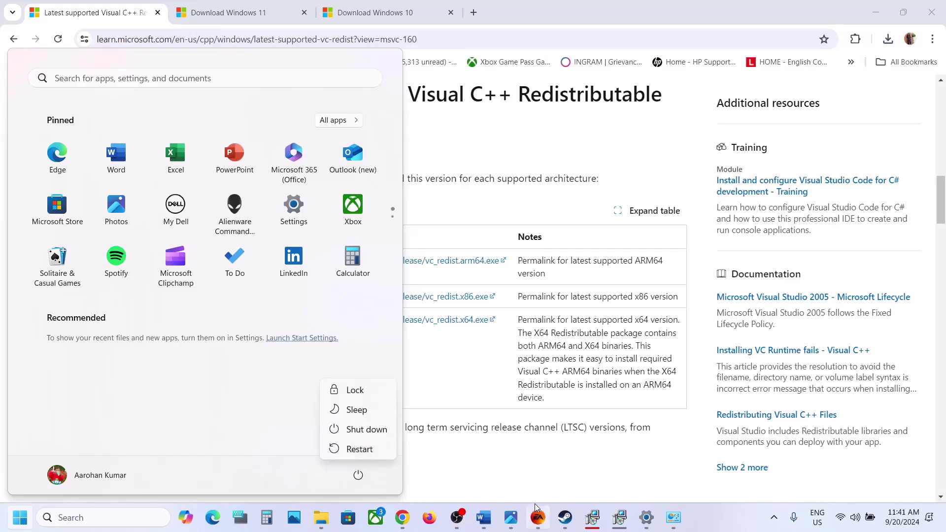
- Switch to the Word notes and highlight the Step 3 condition about using N versions of Windows
{"action": "left_click", "coordinate": [493, 520]}
{"action": "scroll", "coordinate": [490, 365], "scroll_direction": "down", "scroll_amount": 8}
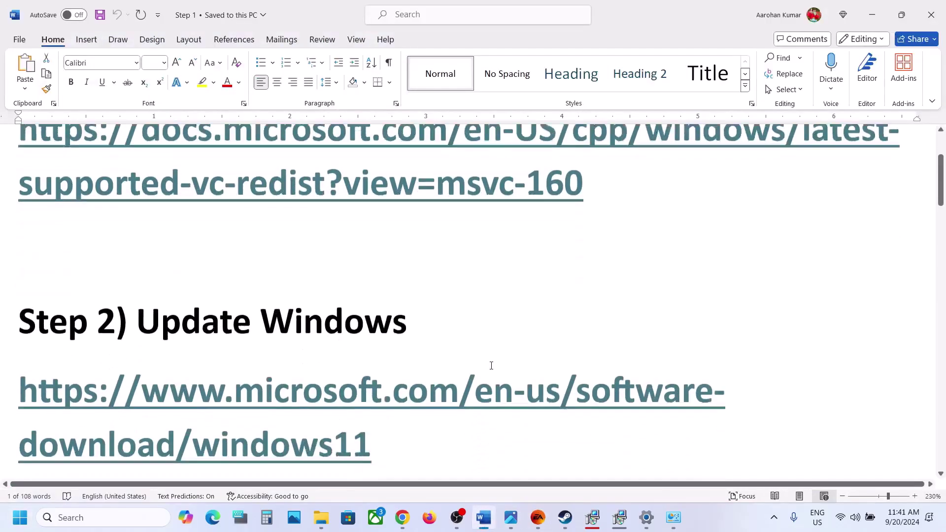
{"action": "scroll", "coordinate": [491, 365], "scroll_direction": "down", "scroll_amount": 3}
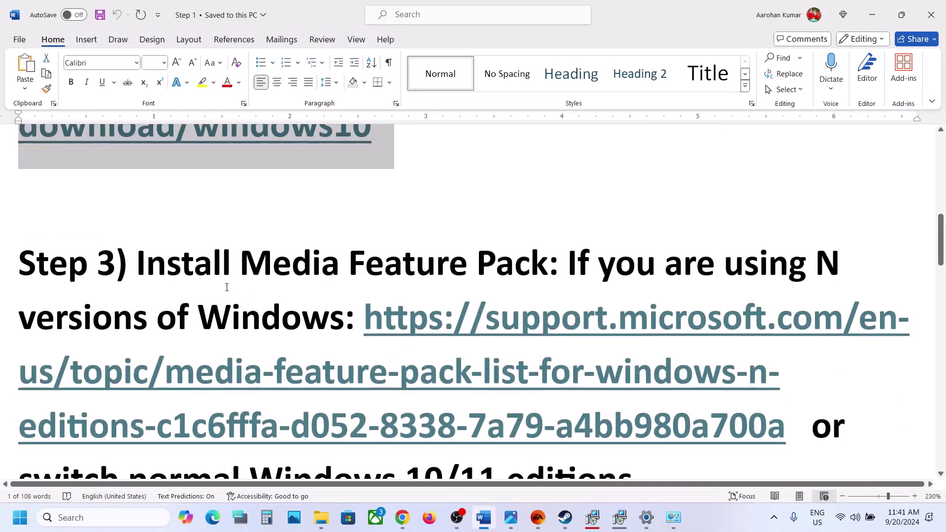
{"action": "left_click_drag", "start_coordinate": [194, 265], "coordinate": [343, 316]}
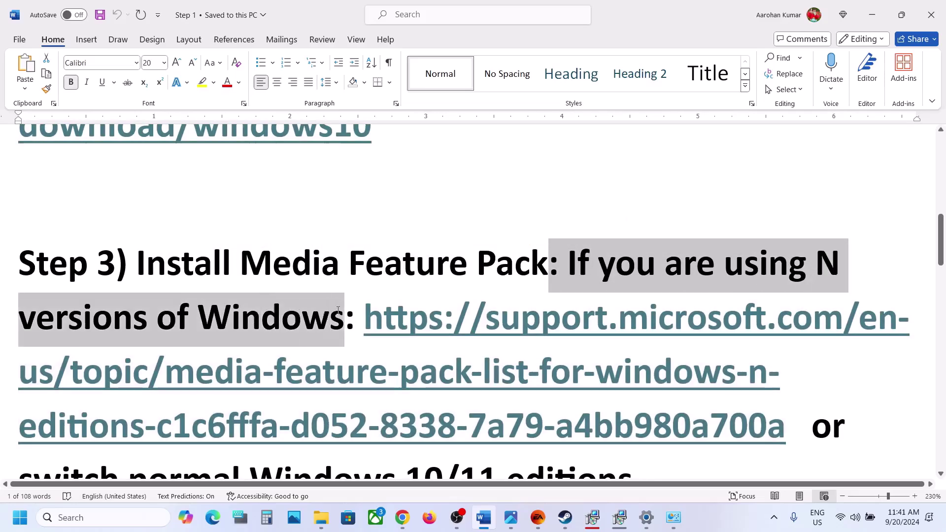
- Copy the Media Feature Pack support link from Step 3 of the notes and open it in a new Chrome tab
{"action": "scroll", "coordinate": [338, 311], "scroll_direction": "down", "scroll_amount": 2}
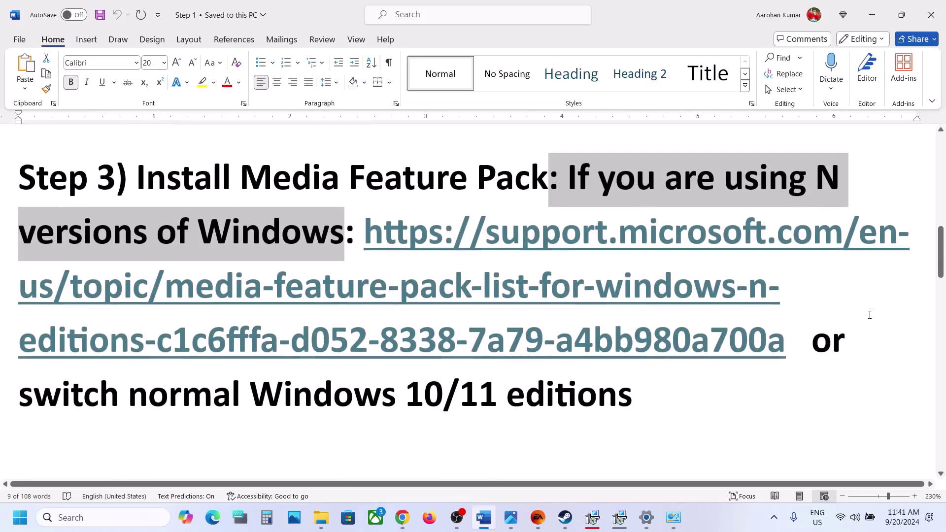
{"action": "left_click_drag", "start_coordinate": [789, 344], "coordinate": [371, 246]}
{"action": "key", "text": "ctrl+c"}
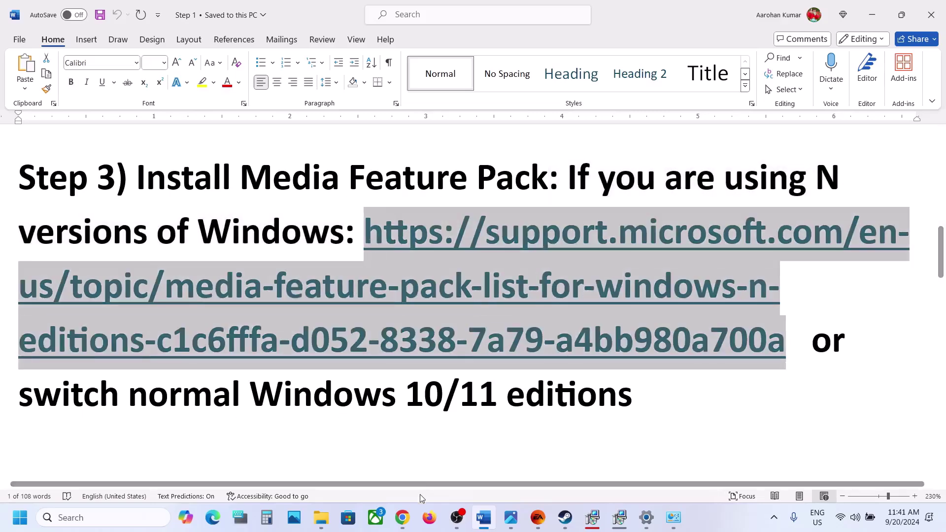
{"action": "left_click", "coordinate": [402, 518]}
{"action": "left_click", "coordinate": [475, 12]}
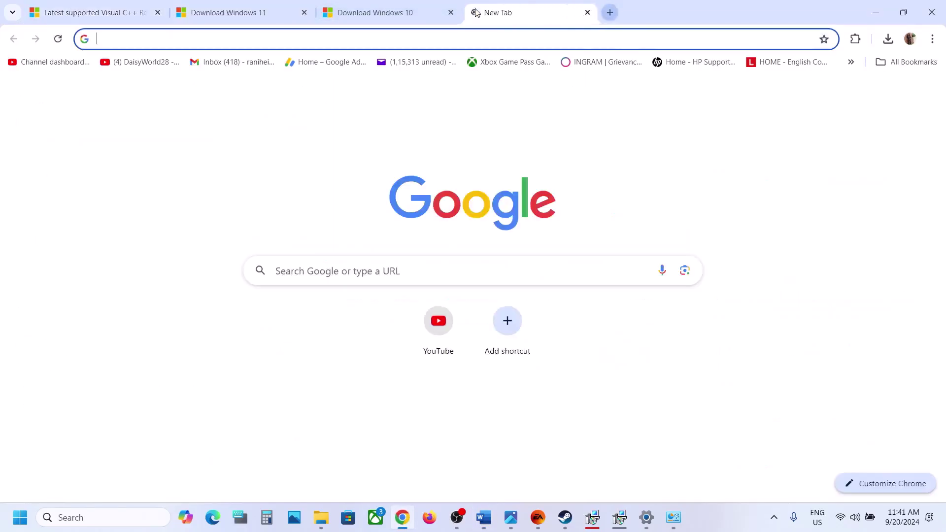
{"action": "key", "text": "ctrl+v"}
{"action": "key", "text": "Return"}
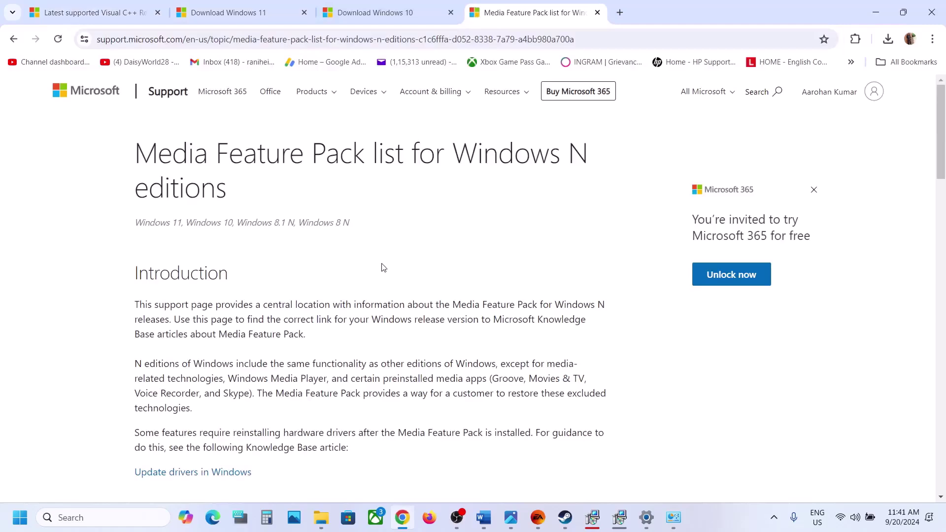
- Read the Media Feature Pack installation notes for Windows 10 N and Windows 11 N, highlighting the Settings paths
{"action": "scroll", "coordinate": [384, 268], "scroll_direction": "down", "scroll_amount": 6}
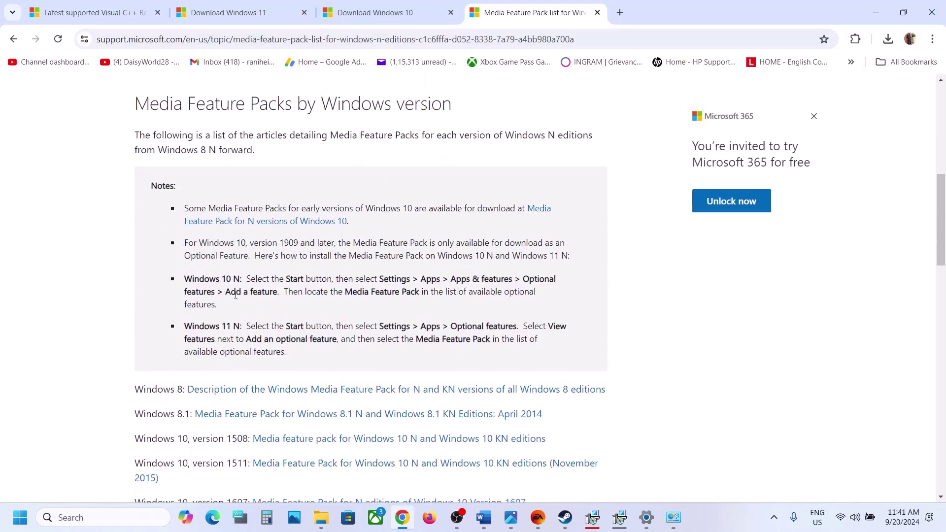
{"action": "left_click_drag", "start_coordinate": [188, 280], "coordinate": [232, 279]}
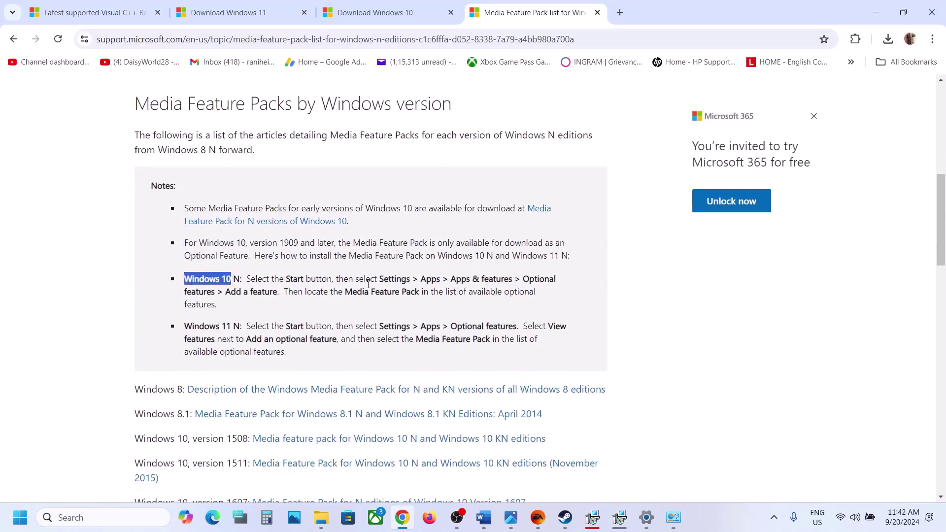
{"action": "left_click_drag", "start_coordinate": [382, 280], "coordinate": [272, 296]}
{"action": "left_click_drag", "start_coordinate": [350, 291], "coordinate": [417, 292]}
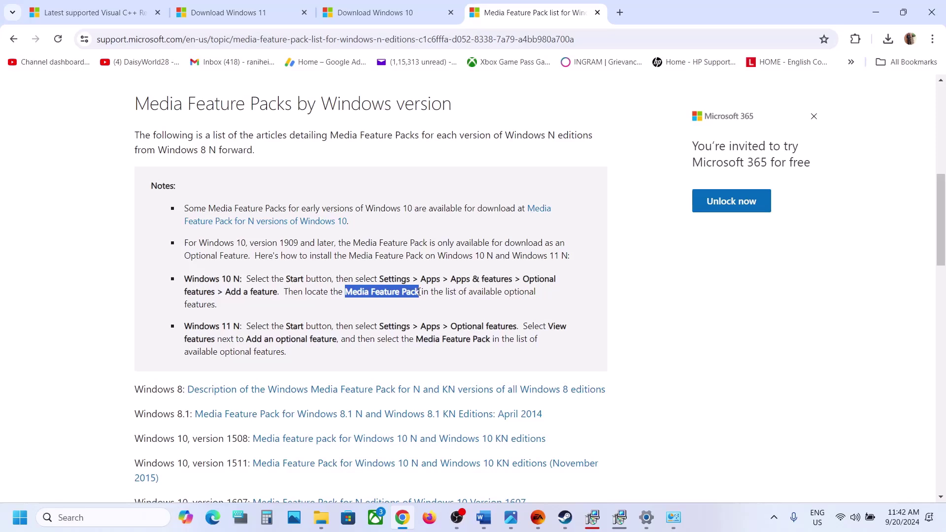
{"action": "left_click_drag", "start_coordinate": [186, 329], "coordinate": [250, 332]}
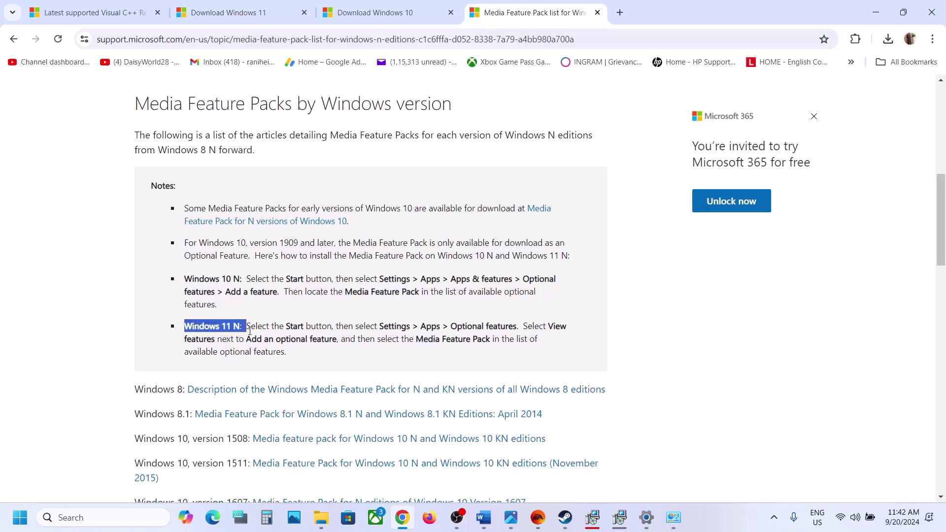
{"action": "left_click_drag", "start_coordinate": [382, 328], "coordinate": [506, 328]}
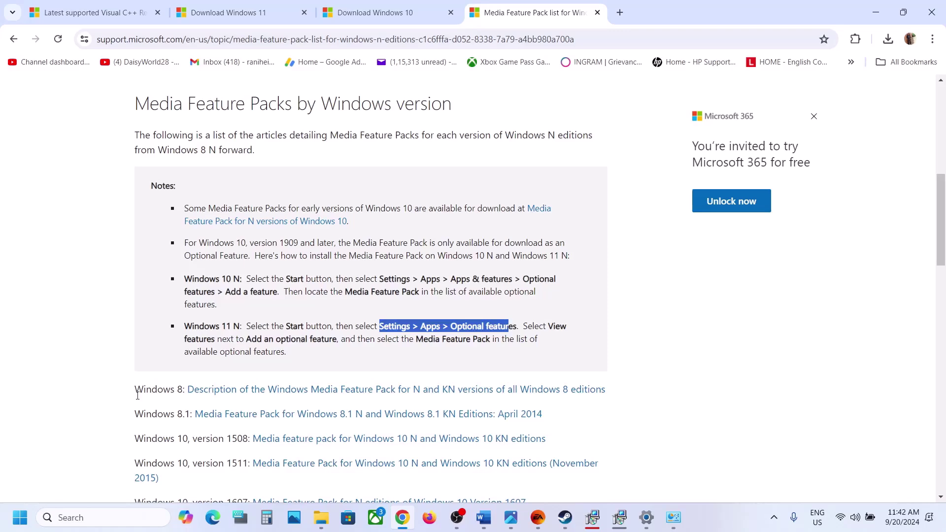
- Open the System > Optional features page in Windows Settings, view the list of features available to add, and close the list
{"action": "left_click", "coordinate": [20, 518]}
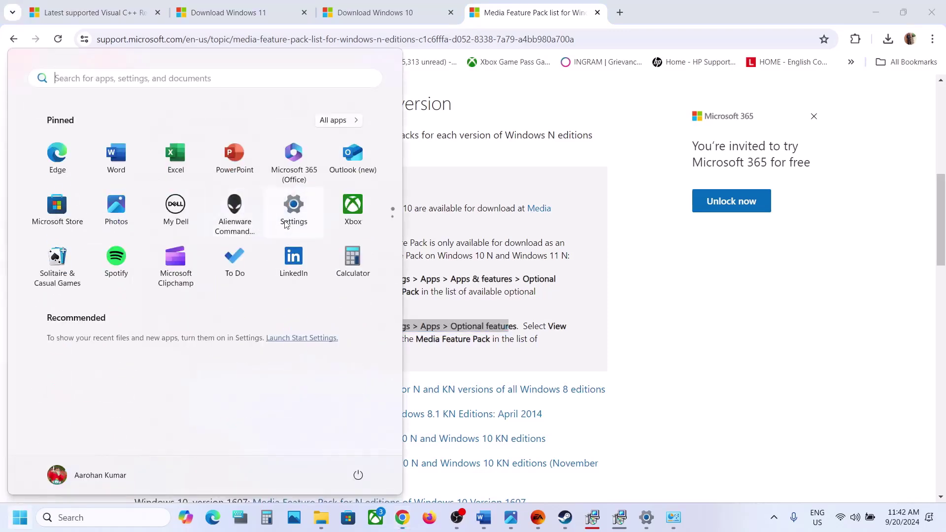
{"action": "left_click", "coordinate": [286, 225]}
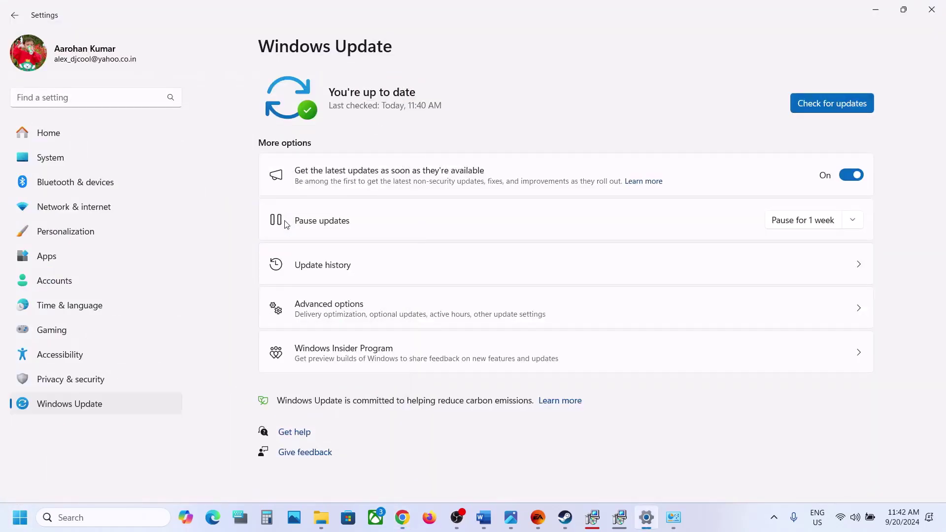
{"action": "left_click", "coordinate": [47, 158]}
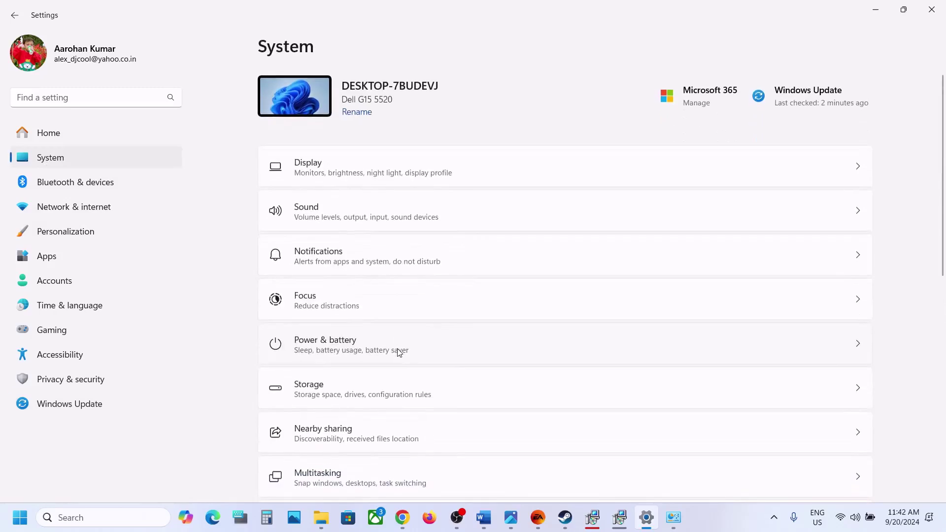
{"action": "scroll", "coordinate": [397, 348], "scroll_direction": "down", "scroll_amount": 8}
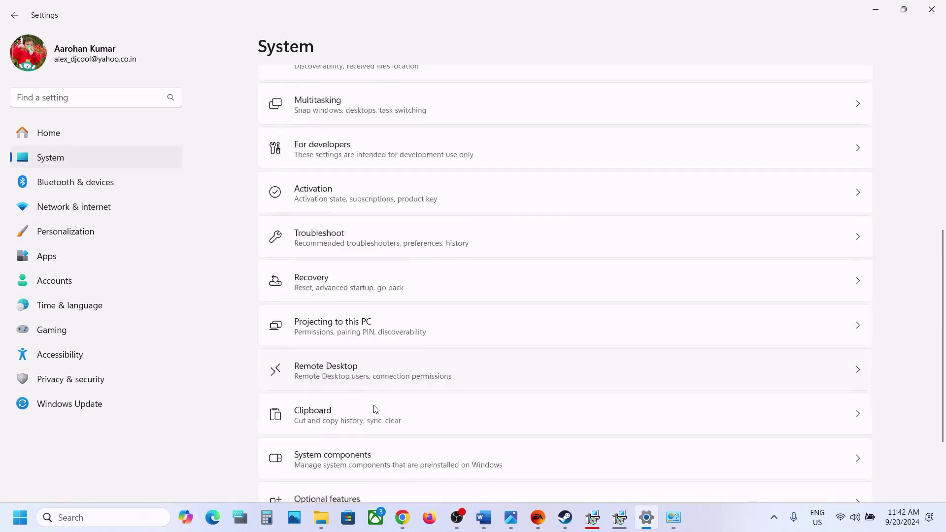
{"action": "scroll", "coordinate": [377, 409], "scroll_direction": "down", "scroll_amount": 2}
{"action": "left_click", "coordinate": [366, 423]}
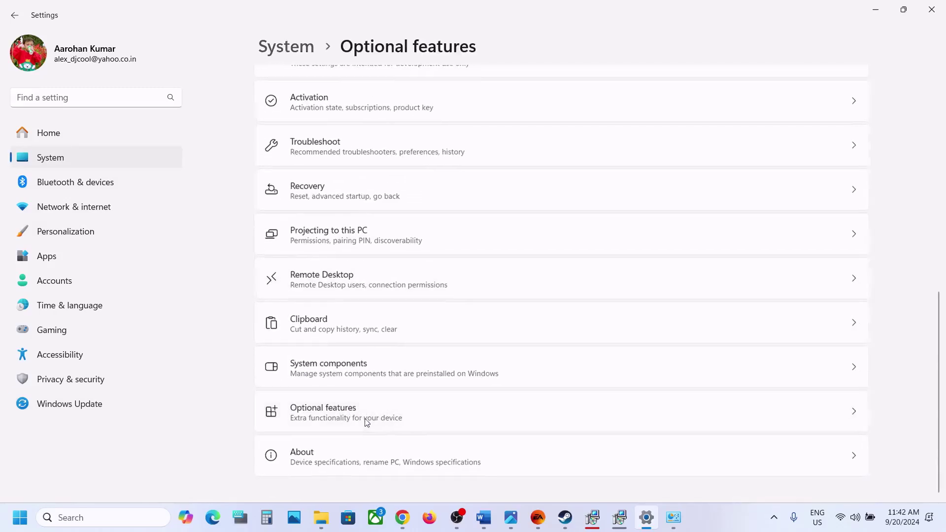
{"action": "left_click", "coordinate": [851, 94]}
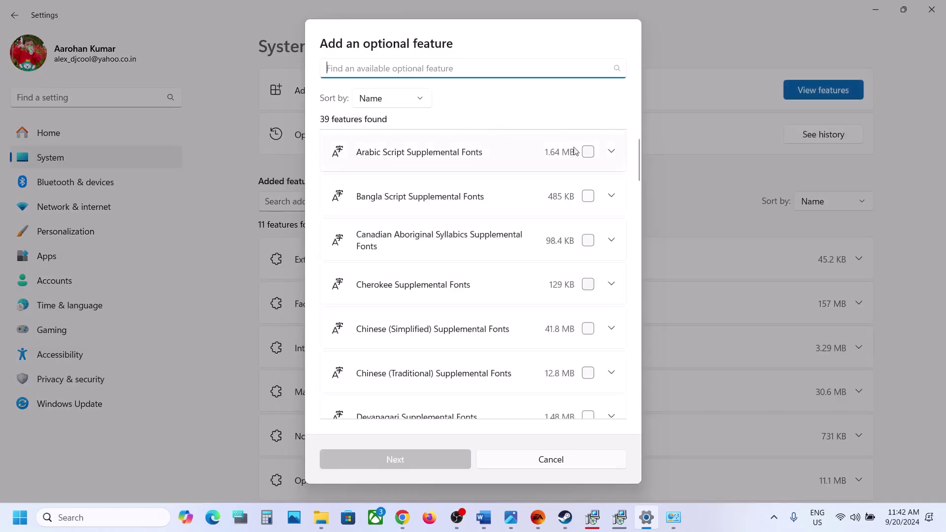
{"action": "left_click", "coordinate": [537, 467]}
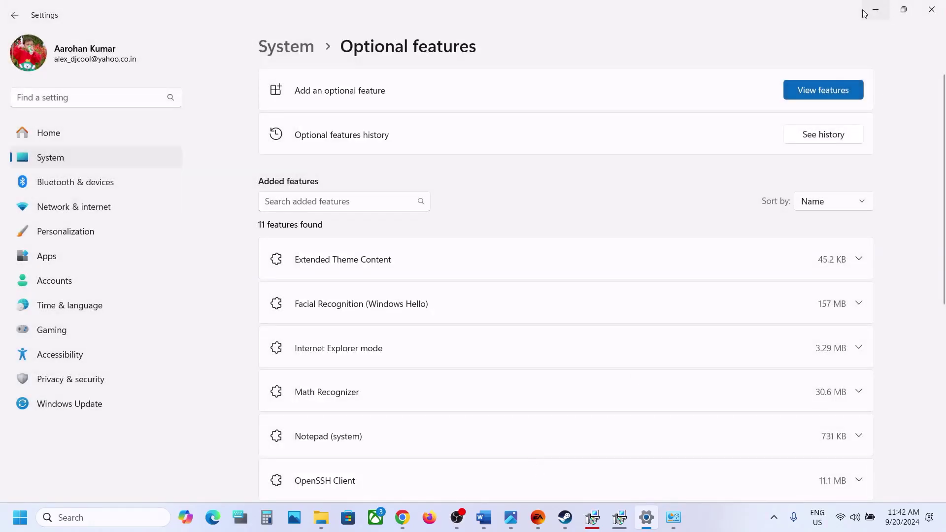
- Minimize Settings and highlight the Windows 11 N Settings path on the Media Feature Pack page
{"action": "left_click", "coordinate": [876, 10]}
{"action": "left_click_drag", "start_coordinate": [369, 330], "coordinate": [385, 327]}
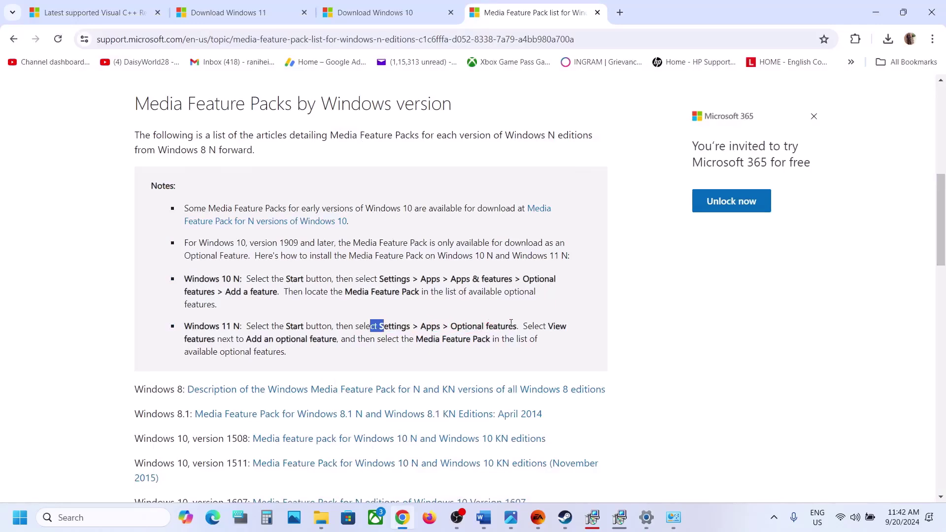
{"action": "left_click_drag", "start_coordinate": [509, 326], "coordinate": [412, 327]}
- Return to Windows Settings and locate the Optional features entry on the System page
{"action": "key", "text": "alt+Tab"}
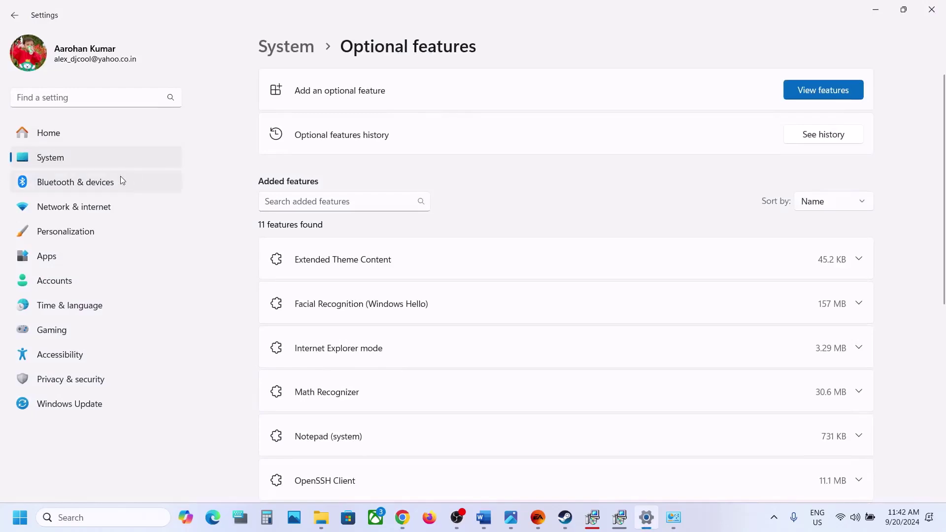
{"action": "left_click", "coordinate": [84, 149]}
{"action": "scroll", "coordinate": [404, 376], "scroll_direction": "down", "scroll_amount": 5}
{"action": "scroll", "coordinate": [404, 375], "scroll_direction": "down", "scroll_amount": 4}
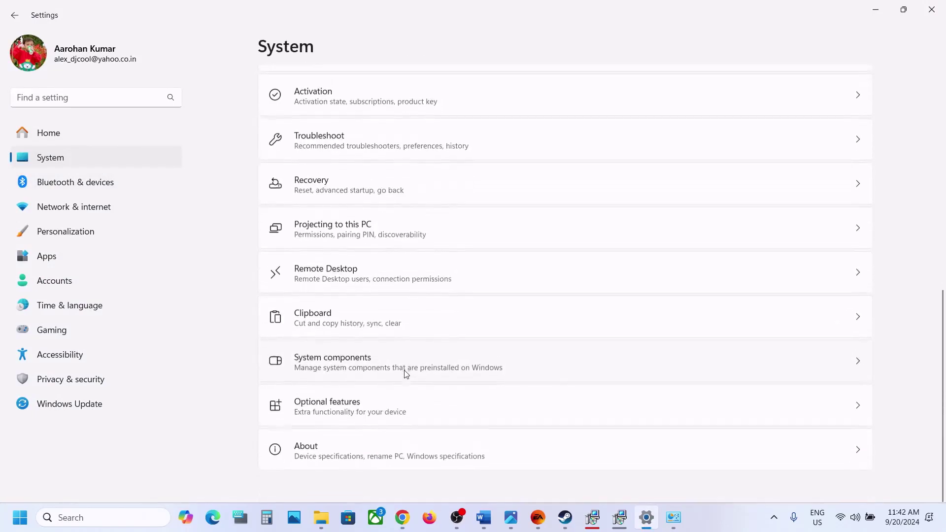
- Switch to the Word notes and highlight the Step 3 alternative "or switch normal Windows 10/11 editions"
{"action": "left_click", "coordinate": [403, 517]}
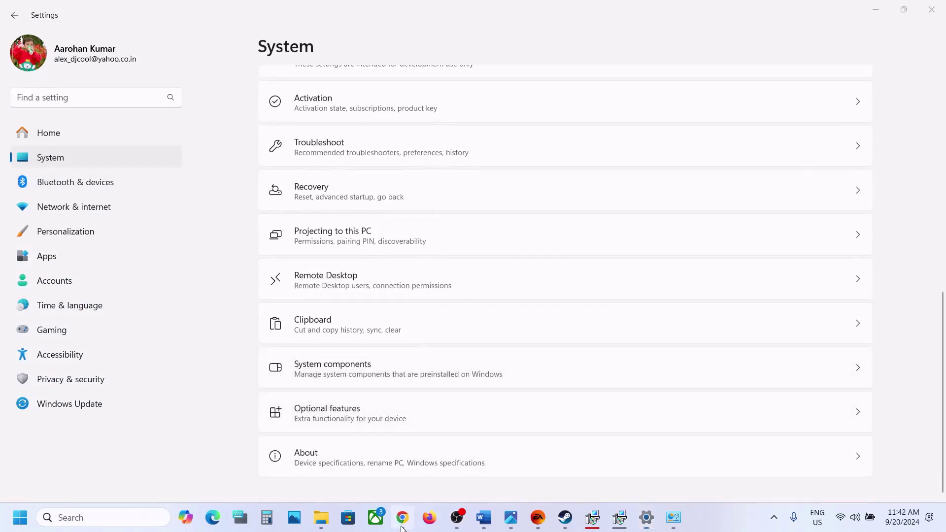
{"action": "left_click", "coordinate": [484, 517]}
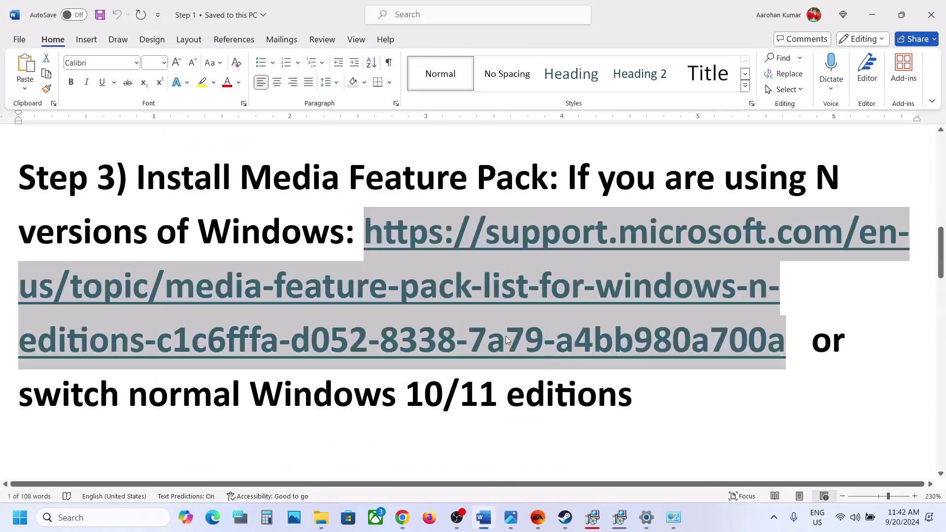
{"action": "left_click_drag", "start_coordinate": [814, 342], "coordinate": [606, 393]}
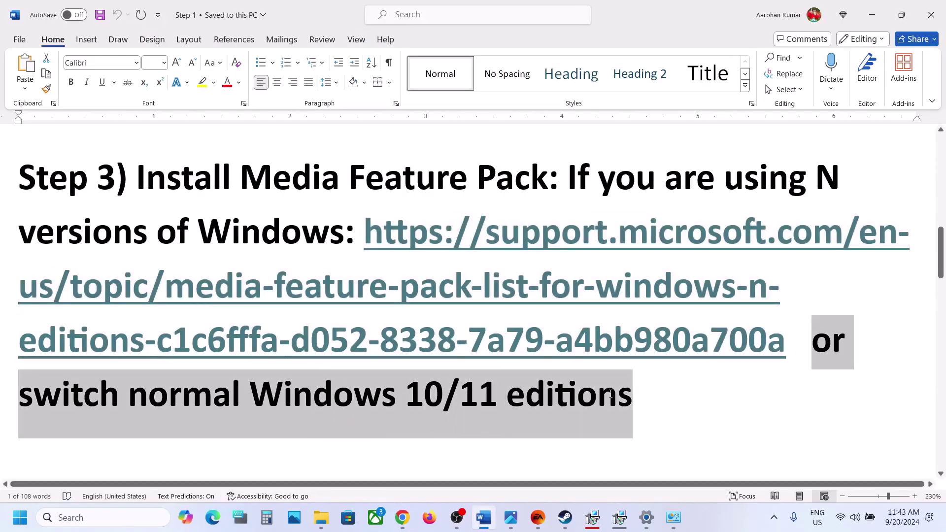
- Highlight "Run EA App/Steam/Epic Launcher" in Step 4 of the notes, and clear the selection
{"action": "scroll", "coordinate": [610, 393], "scroll_direction": "down", "scroll_amount": 5}
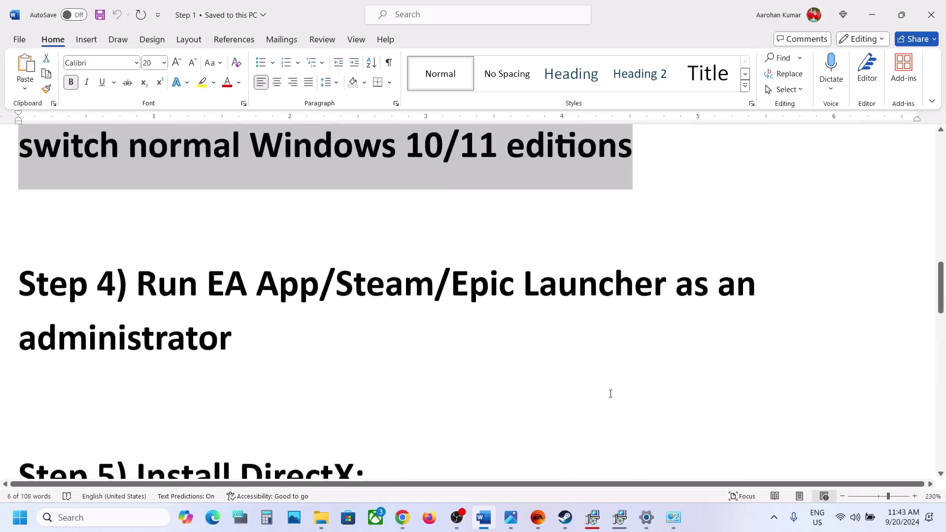
{"action": "right_click", "coordinate": [611, 393]}
{"action": "key", "text": "Escape"}
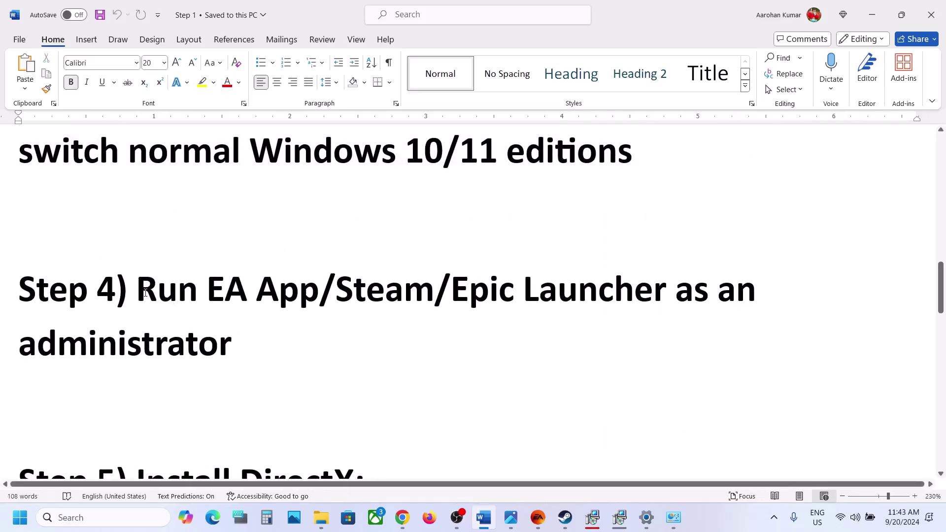
{"action": "left_click_drag", "start_coordinate": [199, 293], "coordinate": [611, 290]}
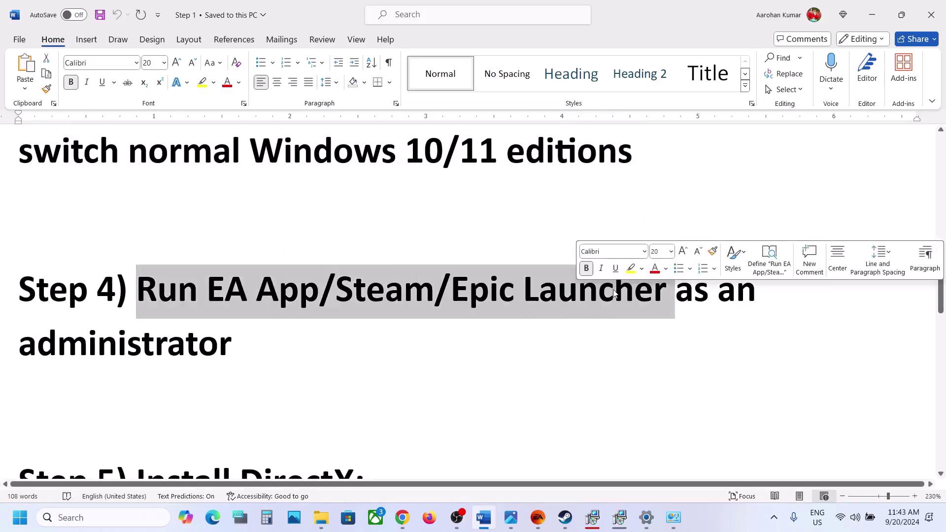
{"action": "left_click", "coordinate": [326, 351]}
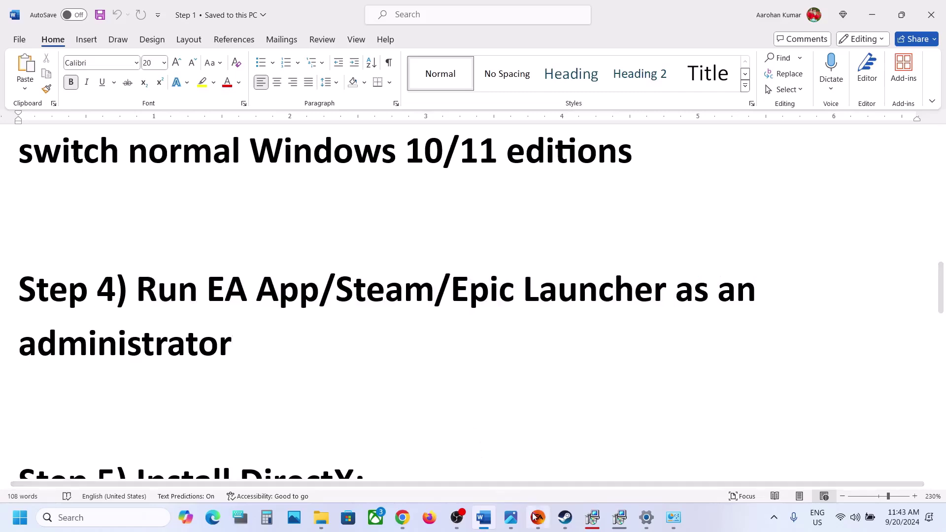
- Show the Exit command in Steam, search Windows for "steam", and display its Run as administrator option without launching it
{"action": "left_click", "coordinate": [565, 518]}
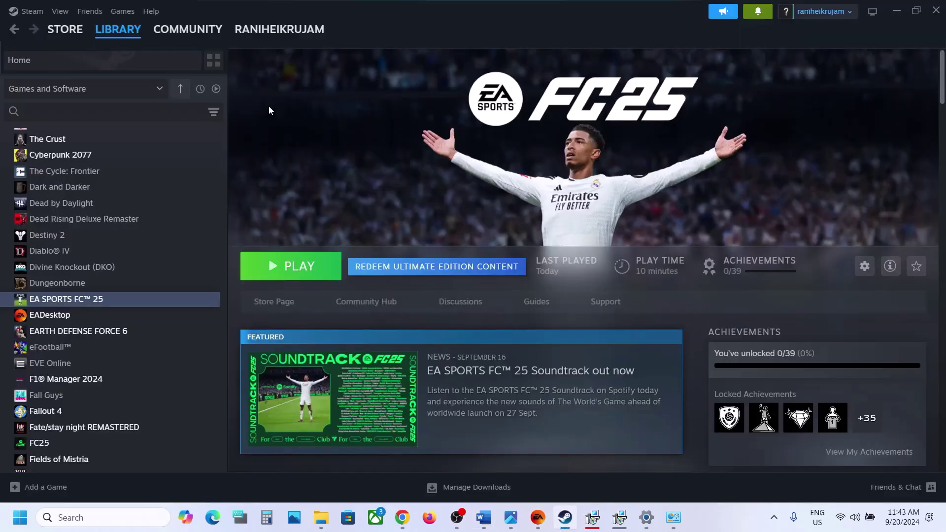
{"action": "left_click", "coordinate": [30, 11]}
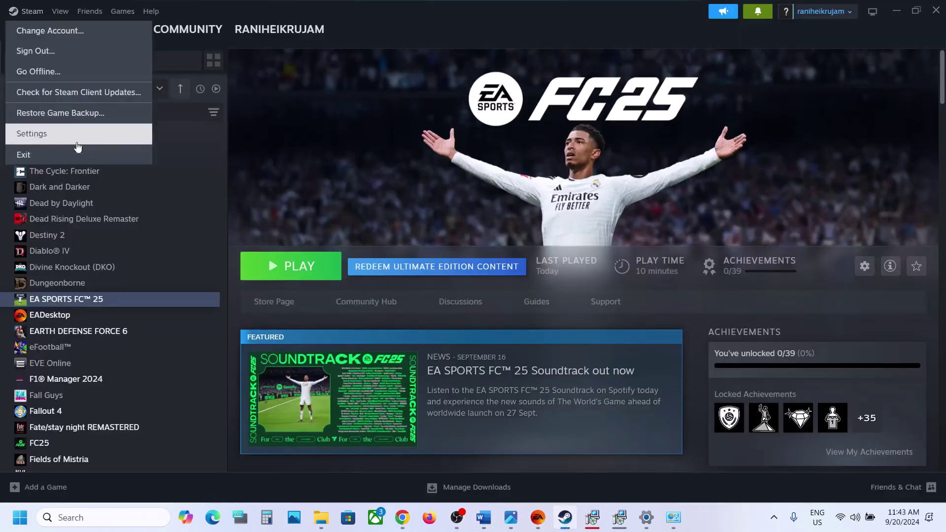
{"action": "left_click", "coordinate": [83, 522]}
{"action": "type", "text": "steam"}
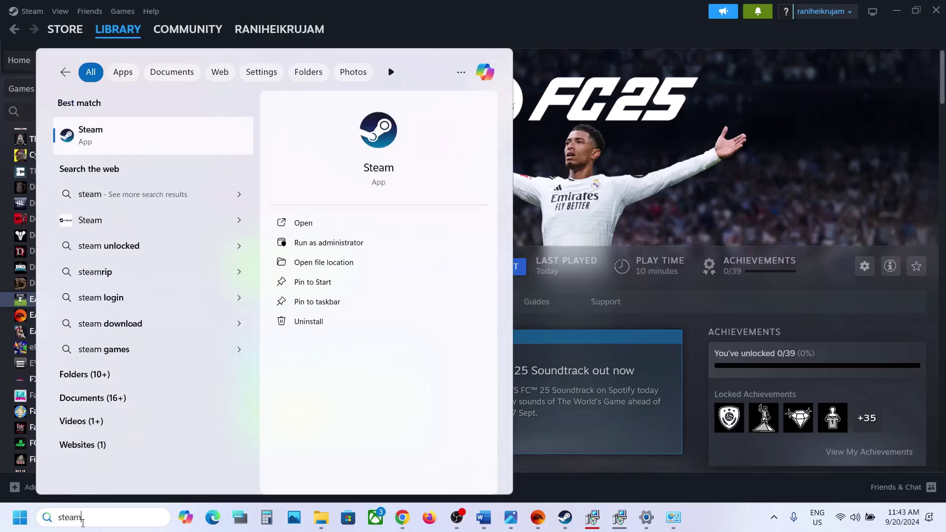
{"action": "right_click", "coordinate": [128, 146]}
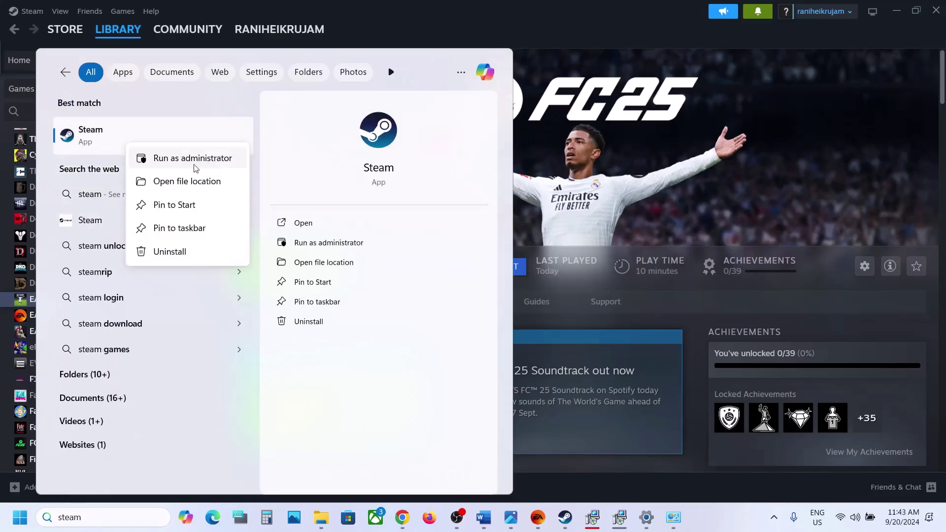
{"action": "left_click", "coordinate": [658, 175]}
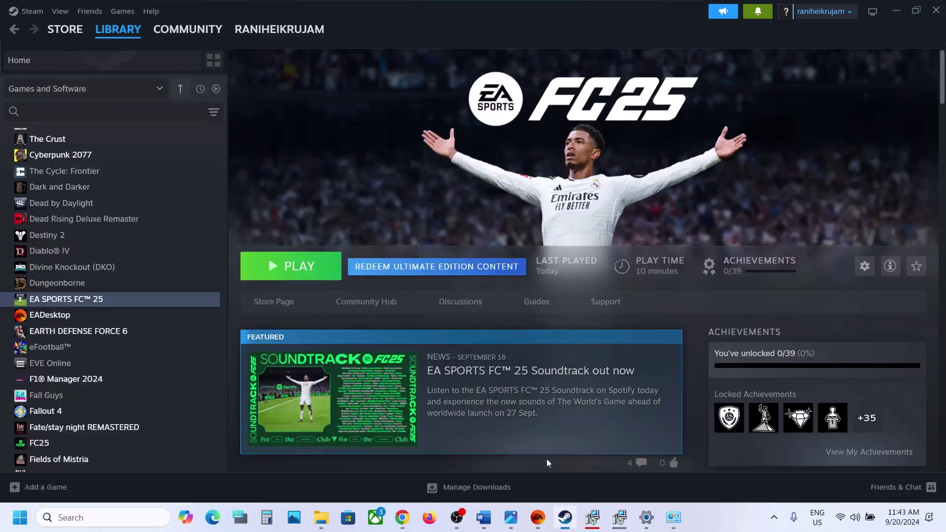
- Show the Exit command in the EA app, search Windows for "ea", and bring up the app's Run as administrator option
{"action": "left_click", "coordinate": [538, 517]}
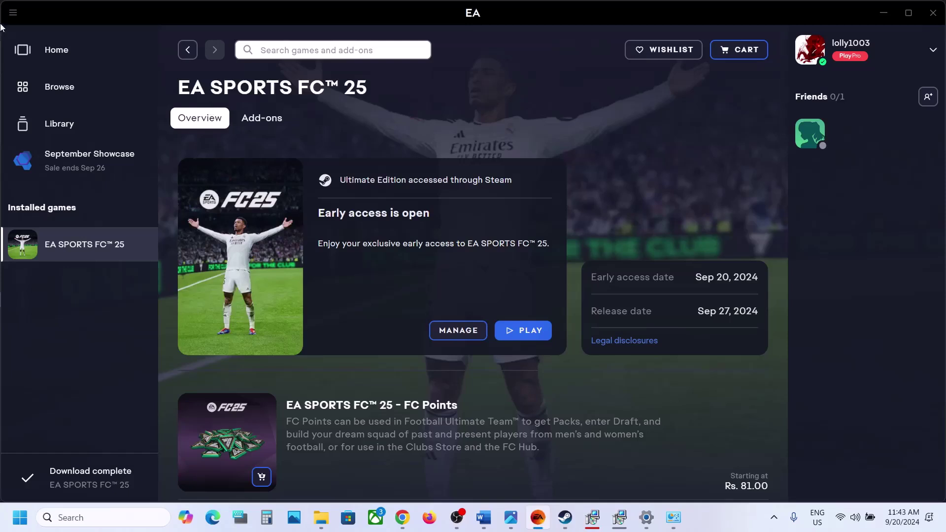
{"action": "left_click", "coordinate": [13, 15]}
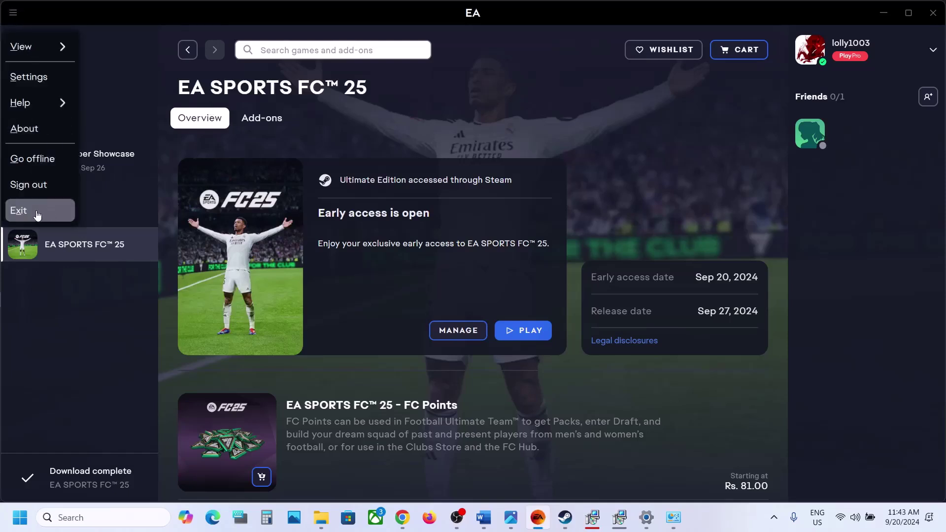
{"action": "left_click", "coordinate": [142, 523]}
{"action": "type", "text": "ea"}
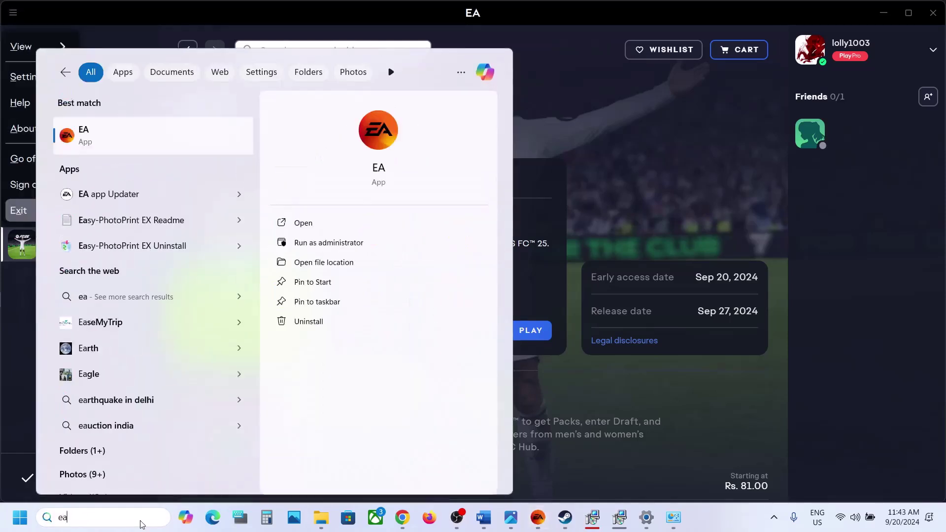
{"action": "right_click", "coordinate": [148, 139]}
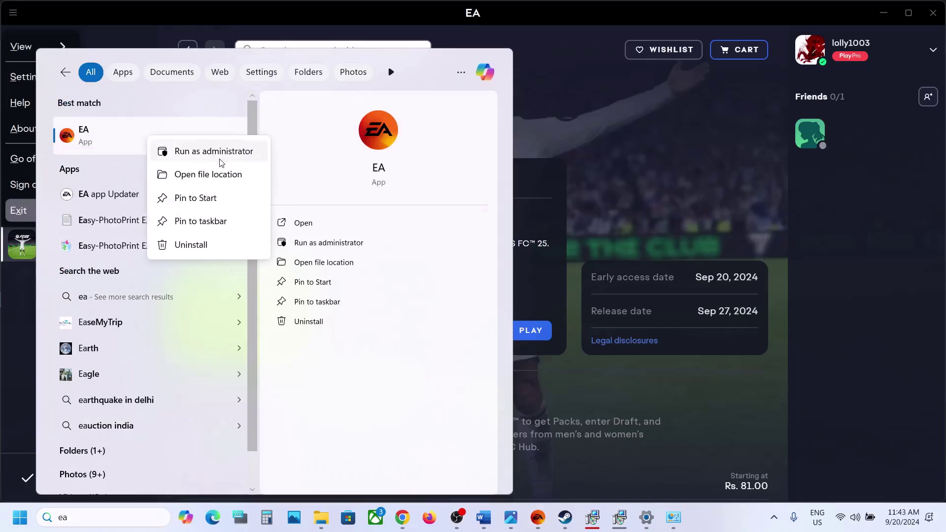
{"action": "left_click", "coordinate": [217, 152]}
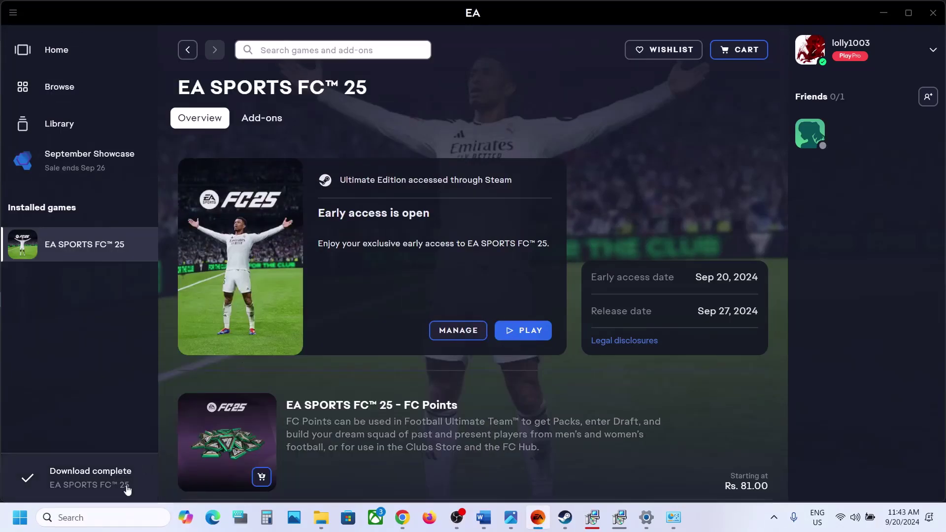
- Search Windows for "epic" and display the Run as administrator option of Epic Games Launcher, closing the search without launching it
{"action": "left_click", "coordinate": [105, 513]}
{"action": "type", "text": "epic"}
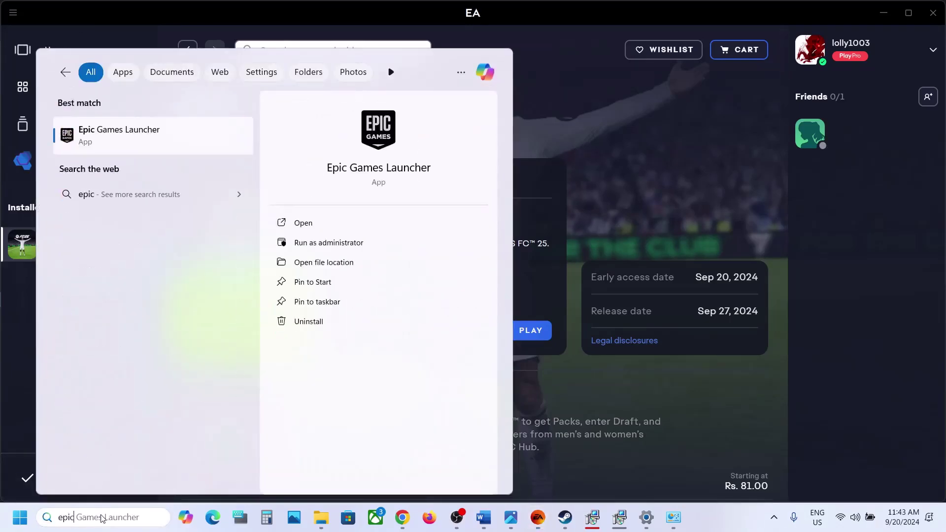
{"action": "right_click", "coordinate": [114, 148]}
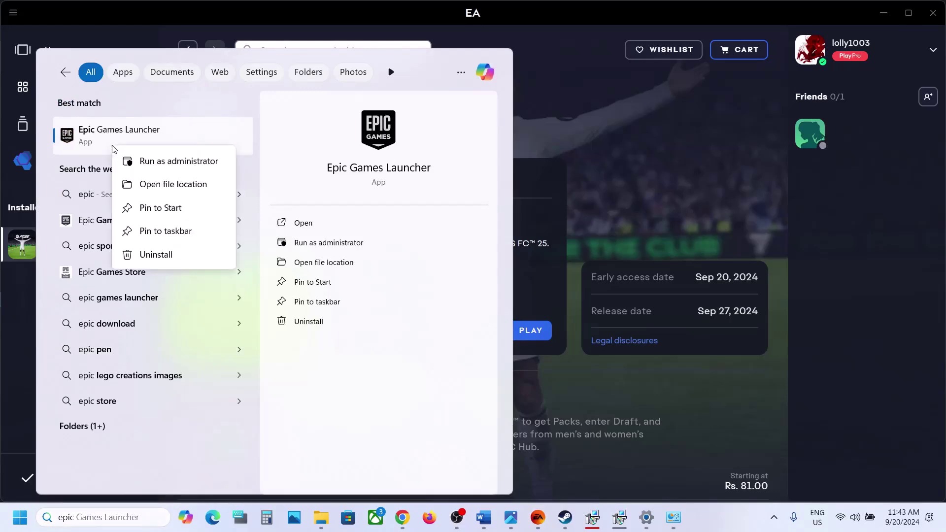
{"action": "left_click", "coordinate": [673, 190]}
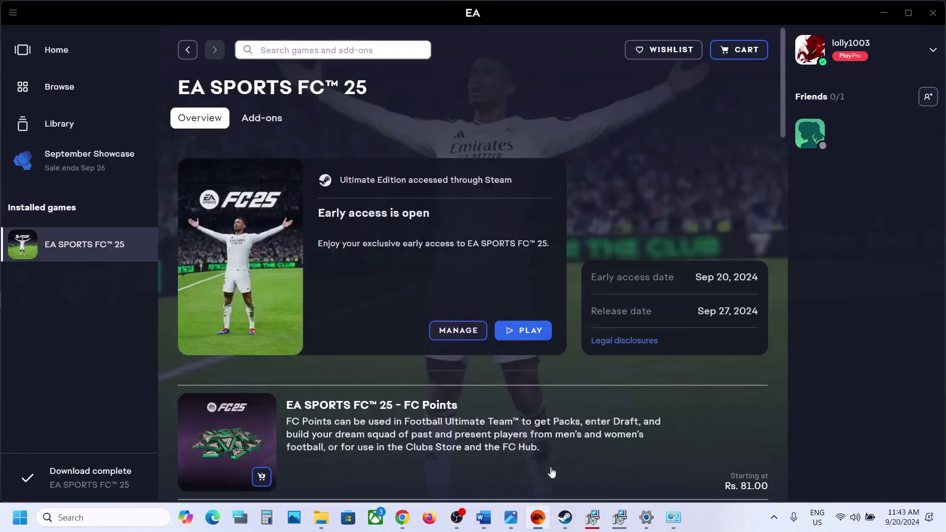
- Switch to the Word notes and highlight the C:/Windows/System32 path in Step 5 about installing DirectX
{"action": "left_click", "coordinate": [484, 517]}
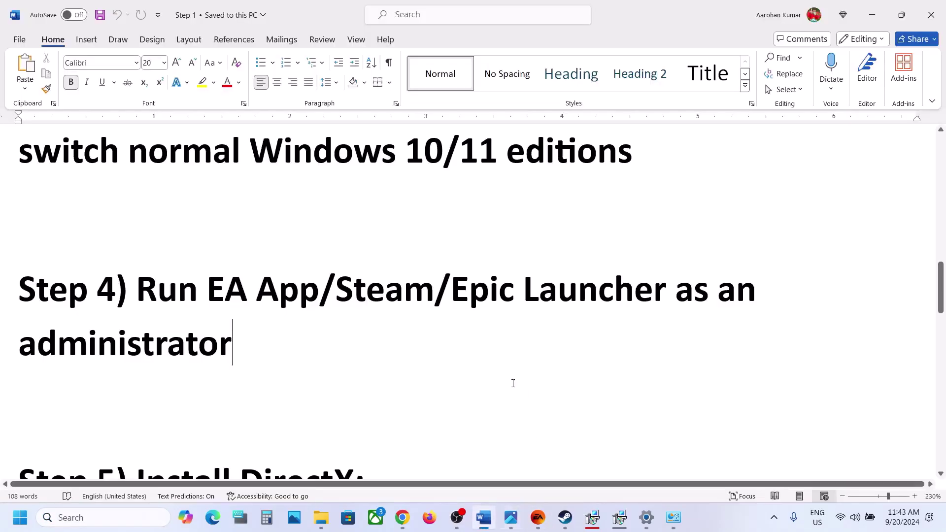
{"action": "scroll", "coordinate": [513, 384], "scroll_direction": "down", "scroll_amount": 3}
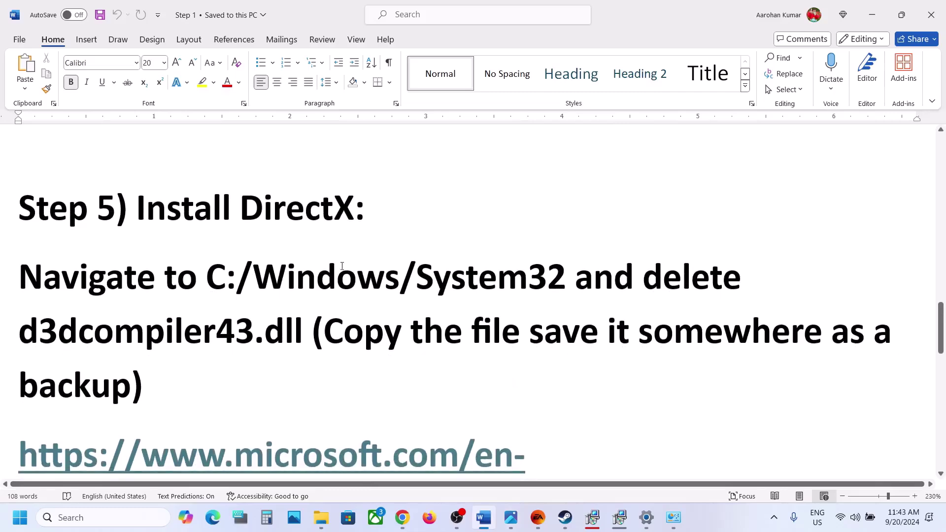
{"action": "scroll", "coordinate": [323, 258], "scroll_direction": "down", "scroll_amount": 1}
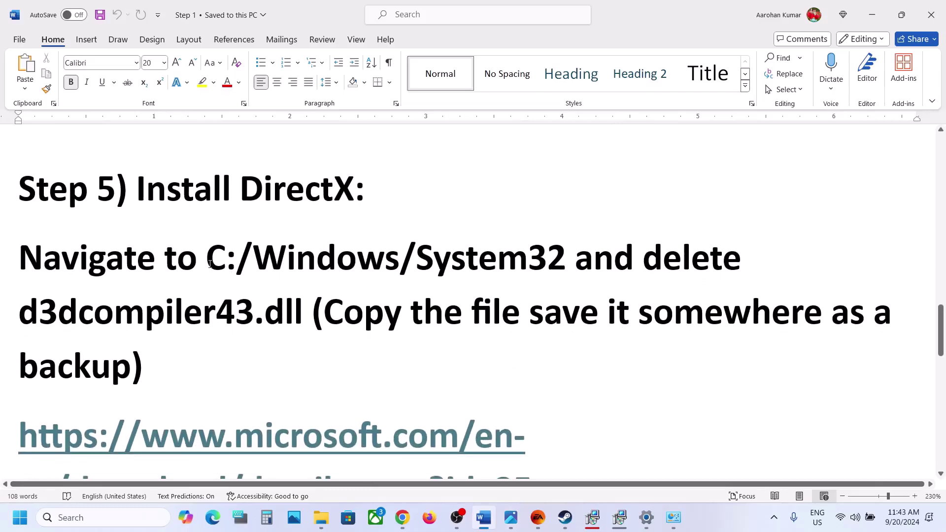
{"action": "left_click_drag", "start_coordinate": [209, 264], "coordinate": [572, 264]}
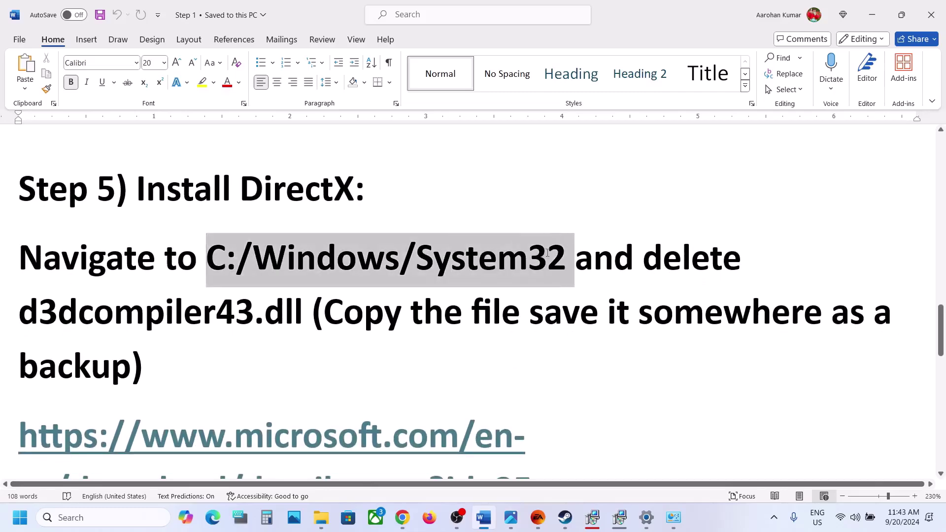
- Switch to File Explorer and open the C:\Windows\System32 folder, checking the path against the Word notes
{"action": "left_click", "coordinate": [328, 522]}
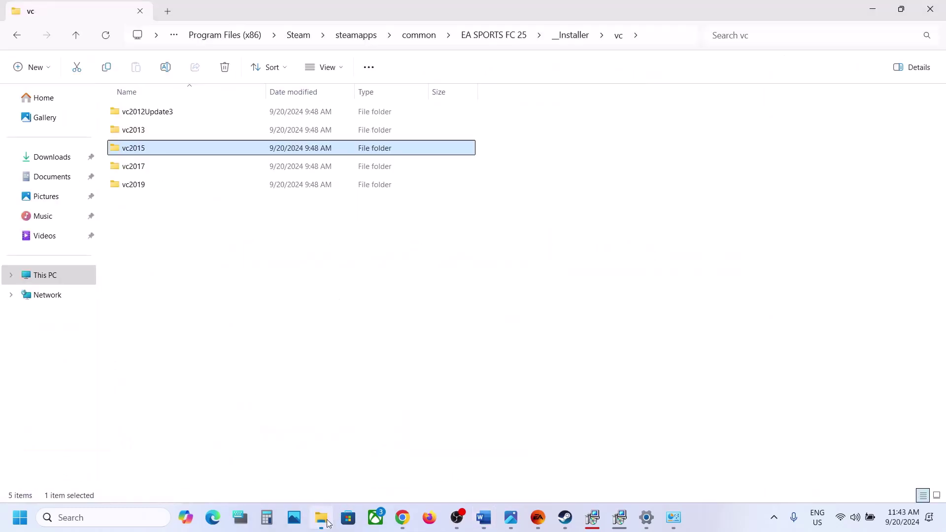
{"action": "left_click", "coordinate": [66, 277]}
{"action": "left_click", "coordinate": [201, 120]}
{"action": "double_click", "coordinate": [198, 119]}
{"action": "key", "text": "alt+Tab"}
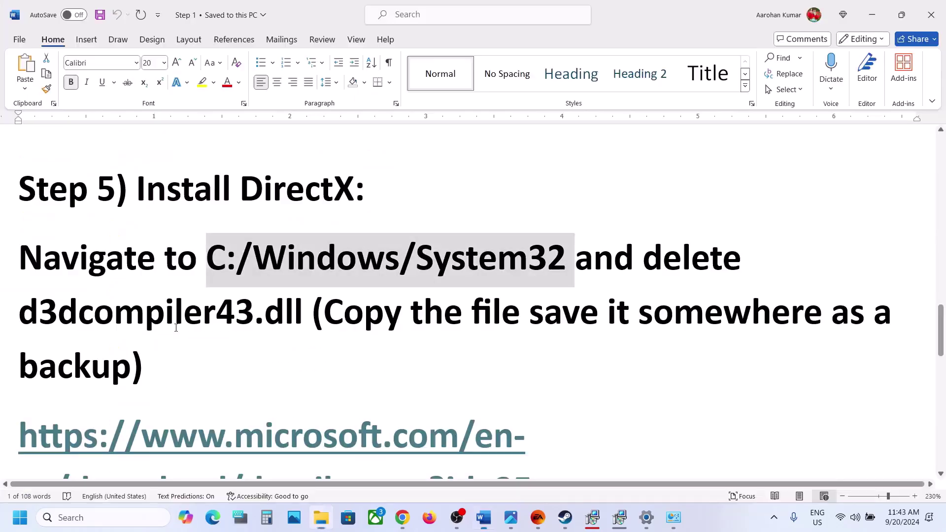
{"action": "key", "text": "alt+Tab"}
{"action": "scroll", "coordinate": [217, 398], "scroll_direction": "down", "scroll_amount": 2}
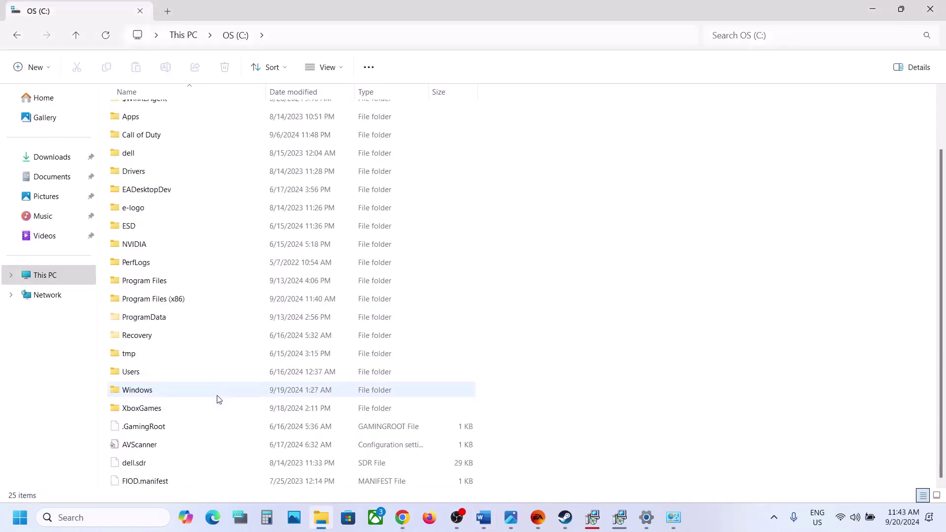
{"action": "double_click", "coordinate": [147, 391]}
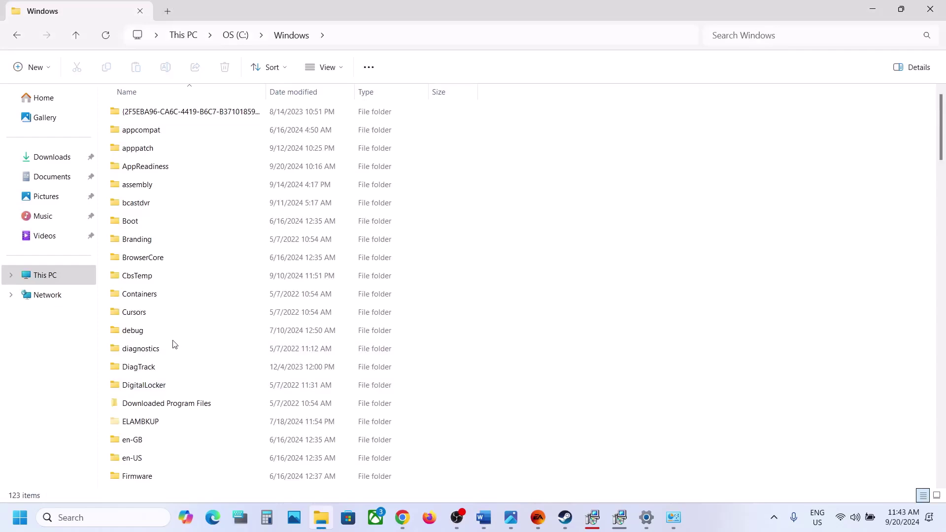
{"action": "type", "text": "s"}
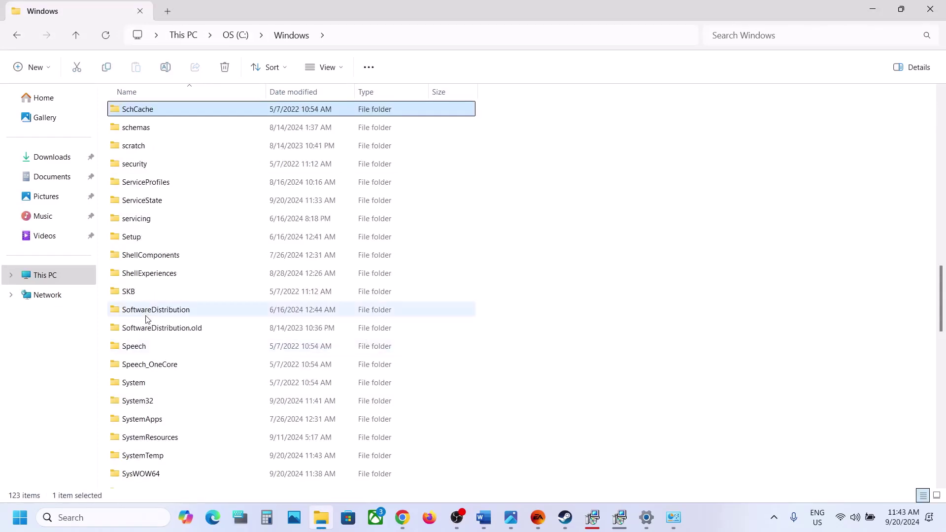
{"action": "scroll", "coordinate": [146, 319], "scroll_direction": "down", "scroll_amount": 2}
{"action": "double_click", "coordinate": [147, 289]}
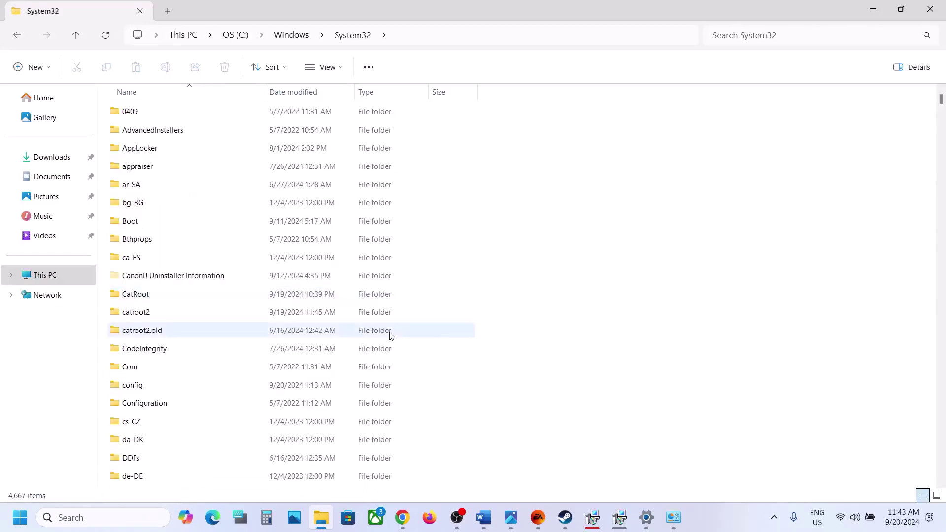
- Highlight the d3dcompiler43 file name in Step 5 of the Word notes and return to the System32 folder
{"action": "key", "text": "alt+Tab"}
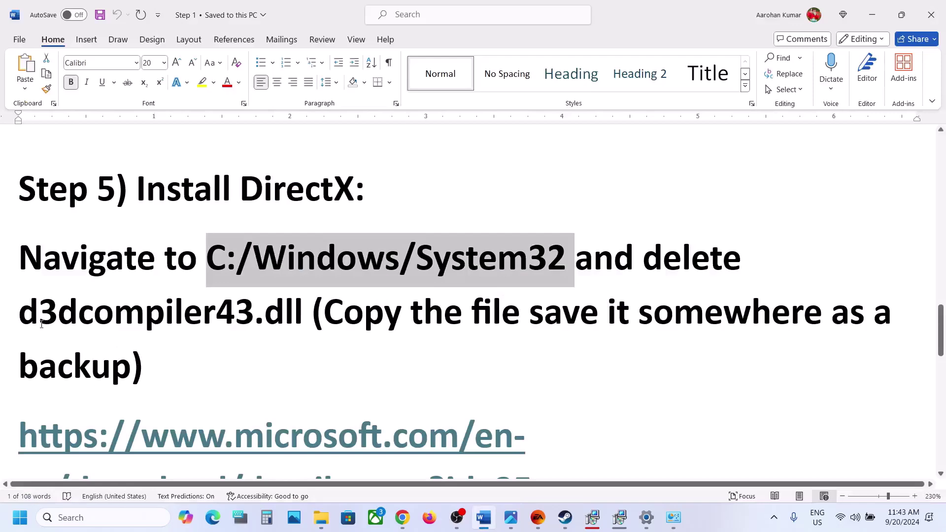
{"action": "left_click_drag", "start_coordinate": [35, 319], "coordinate": [242, 321]}
{"action": "key", "text": "alt+Tab"}
- Locate and select D3DCompiler_43.dll among the files in the System32 folder
{"action": "left_click", "coordinate": [193, 366]}
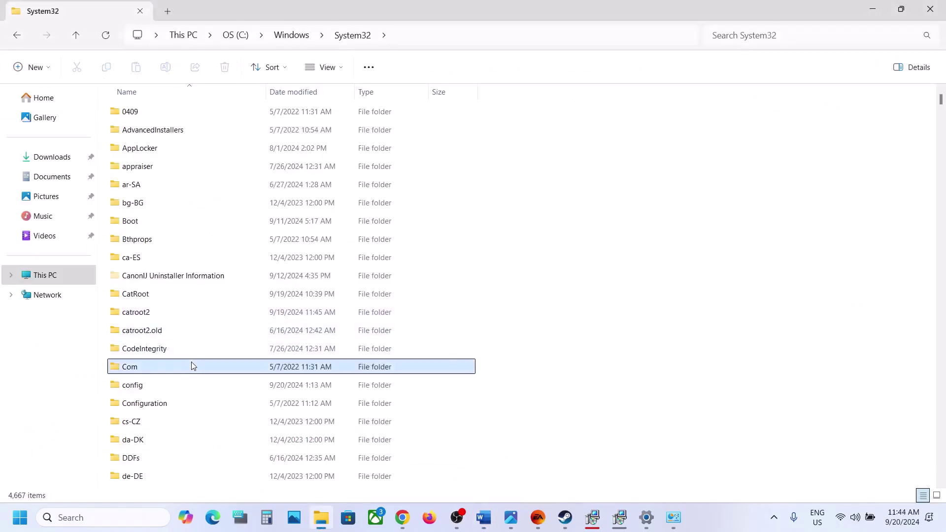
{"action": "key", "text": "d"}
{"action": "scroll", "coordinate": [192, 365], "scroll_direction": "down", "scroll_amount": 20}
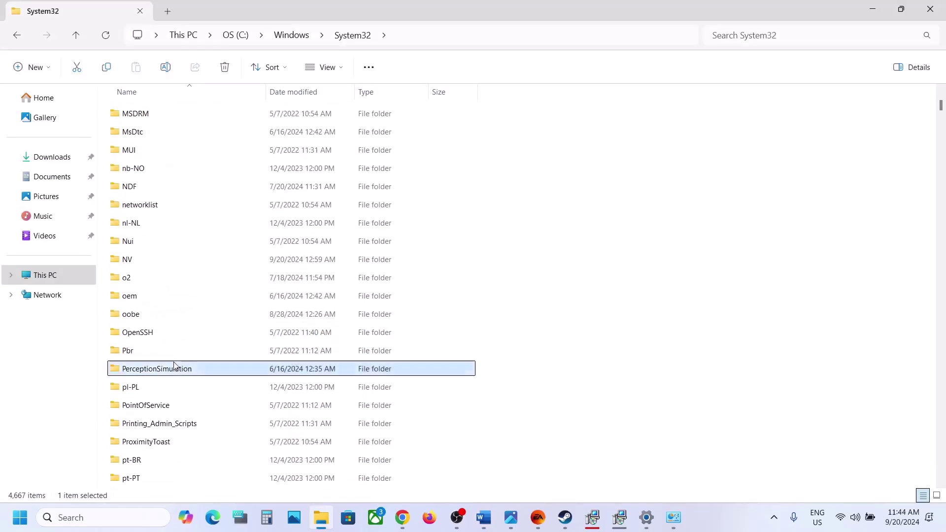
{"action": "scroll", "coordinate": [174, 365], "scroll_direction": "down", "scroll_amount": 20}
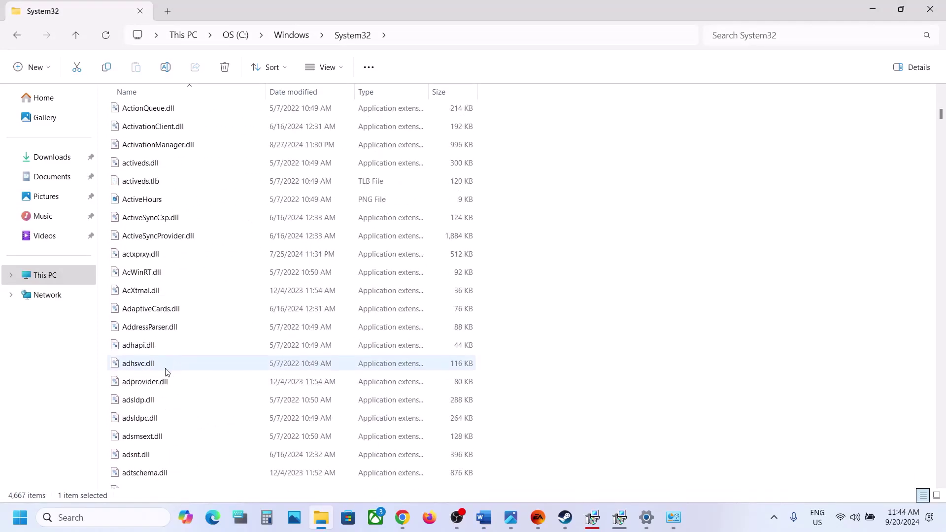
{"action": "type", "text": "d2"}
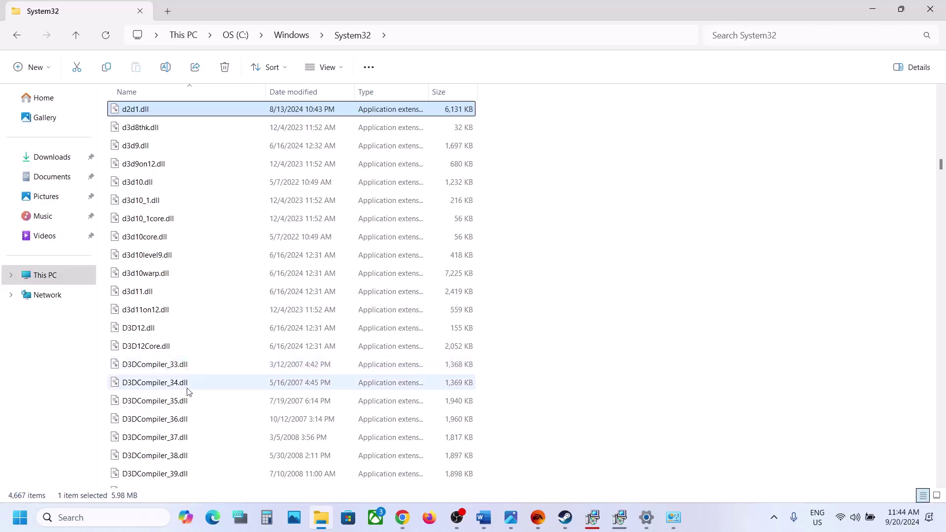
{"action": "scroll", "coordinate": [193, 430], "scroll_direction": "down", "scroll_amount": 2}
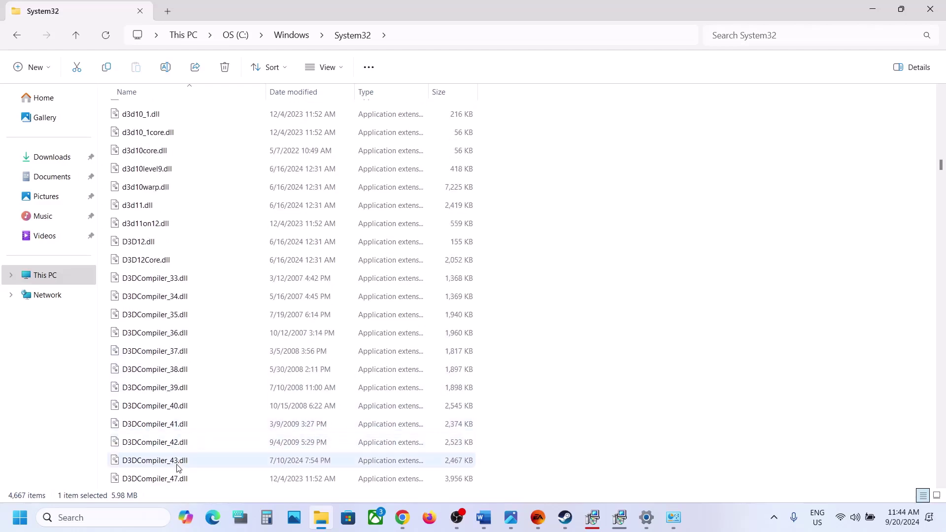
{"action": "left_click", "coordinate": [193, 460]}
{"action": "scroll", "coordinate": [199, 416], "scroll_direction": "down", "scroll_amount": 2}
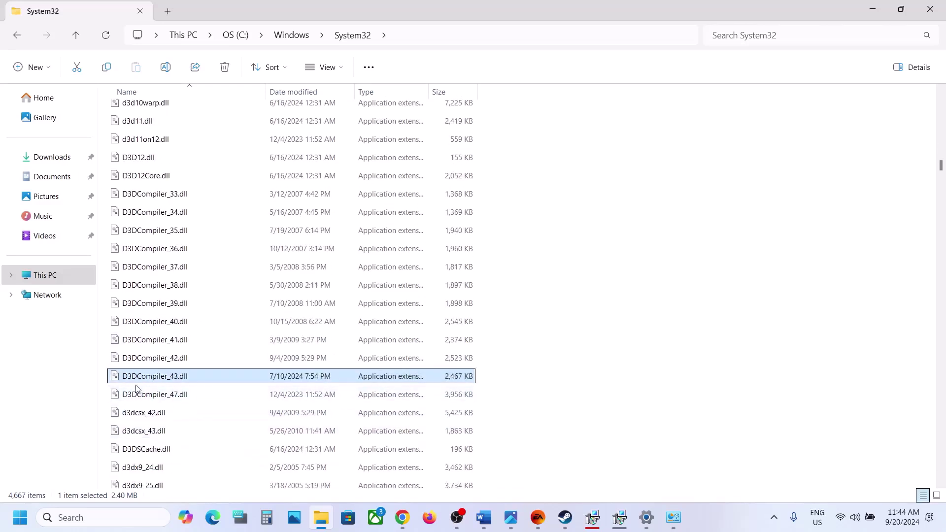
- Copy D3DCompiler_43.dll from System32 to the desktop as a backup
{"action": "mouse_move", "coordinate": [164, 383]}
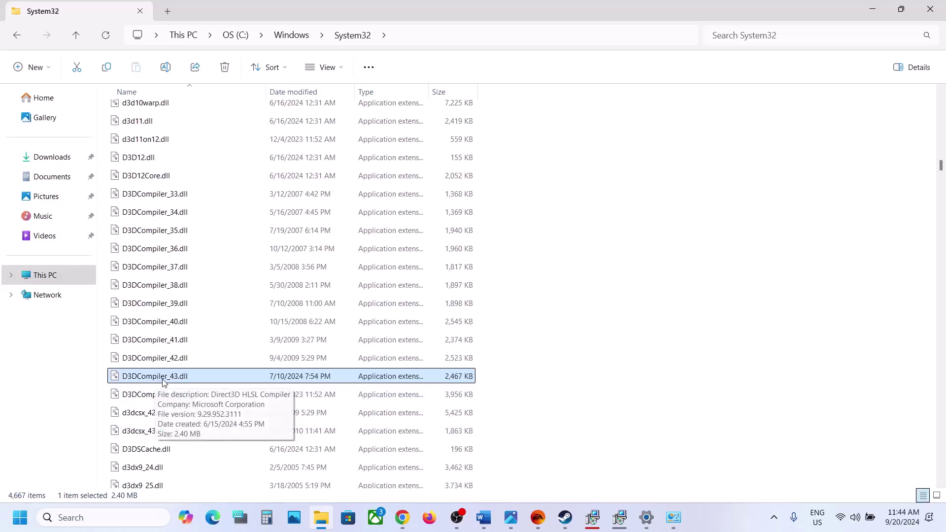
{"action": "right_click", "coordinate": [164, 382]}
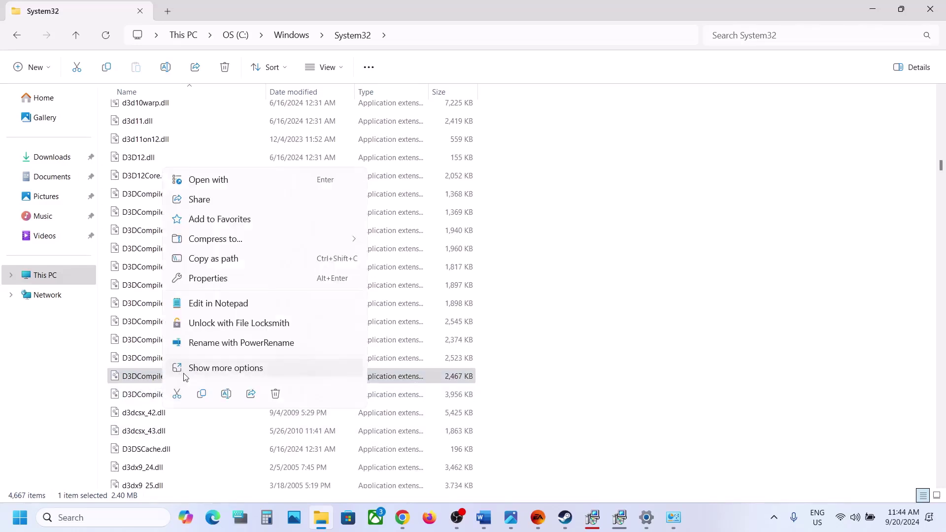
{"action": "left_click", "coordinate": [202, 395]}
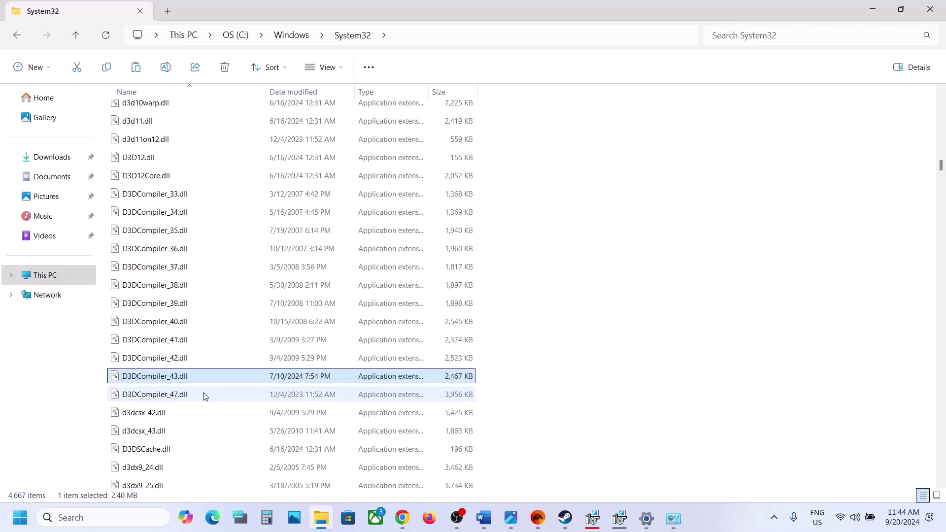
{"action": "key", "text": "super+d"}
{"action": "key", "text": "ctrl+v"}
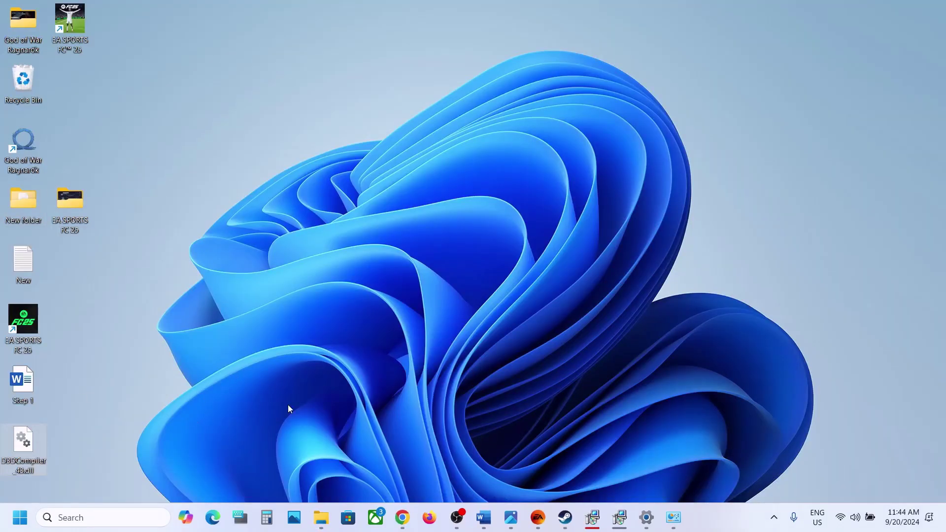
- Delete the original D3DCompiler_43.dll from the System32 folder
{"action": "left_click", "coordinate": [321, 518]}
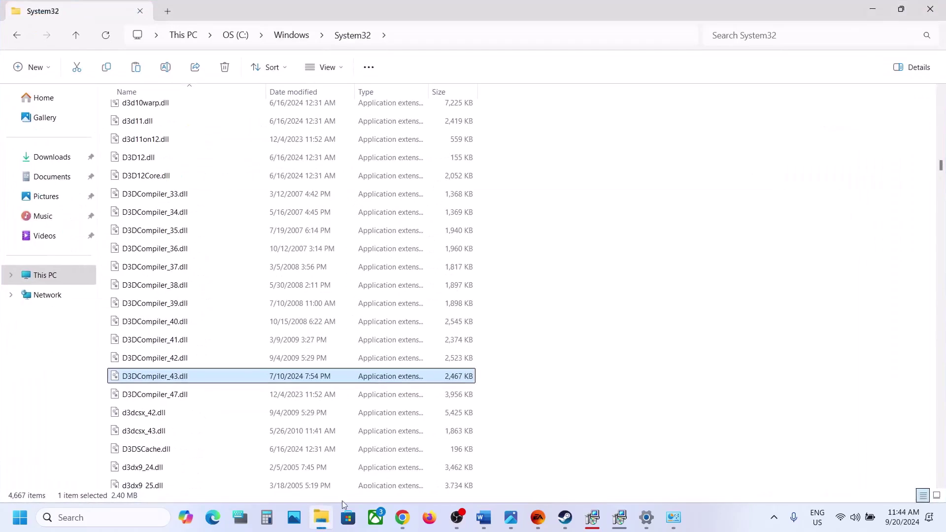
{"action": "right_click", "coordinate": [186, 381]}
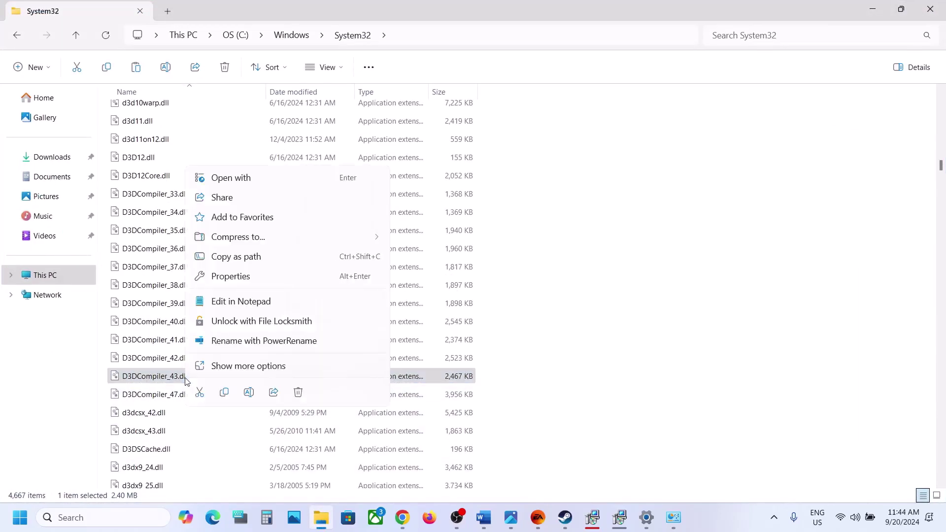
{"action": "left_click", "coordinate": [298, 393]}
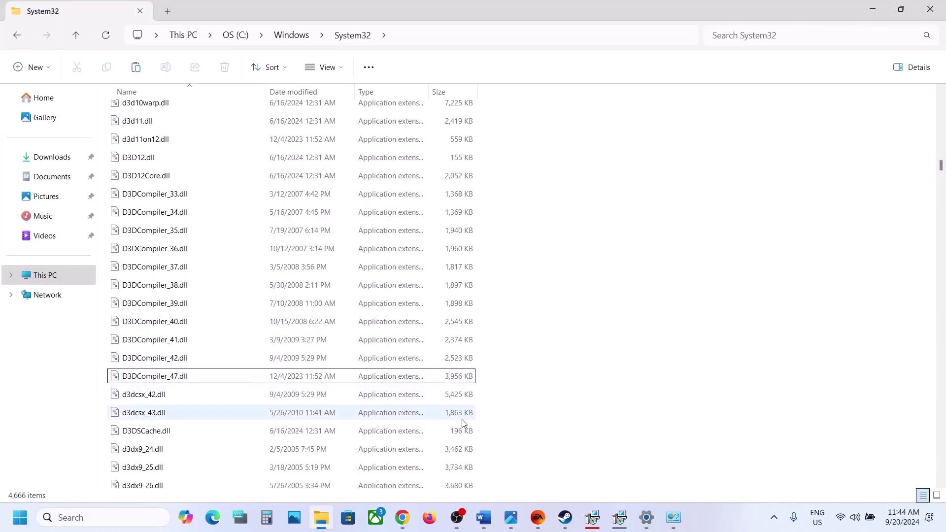
- Copy the microsoft.com DirectX download link (details.aspx?id=35) from the Word notes and open it in a new Chrome tab
{"action": "left_click", "coordinate": [484, 518]}
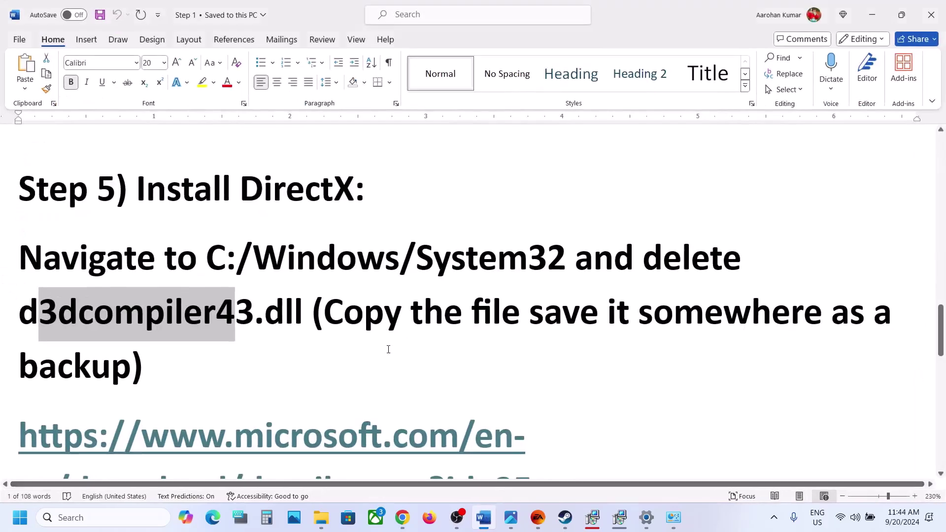
{"action": "scroll", "coordinate": [388, 350], "scroll_direction": "down", "scroll_amount": 3}
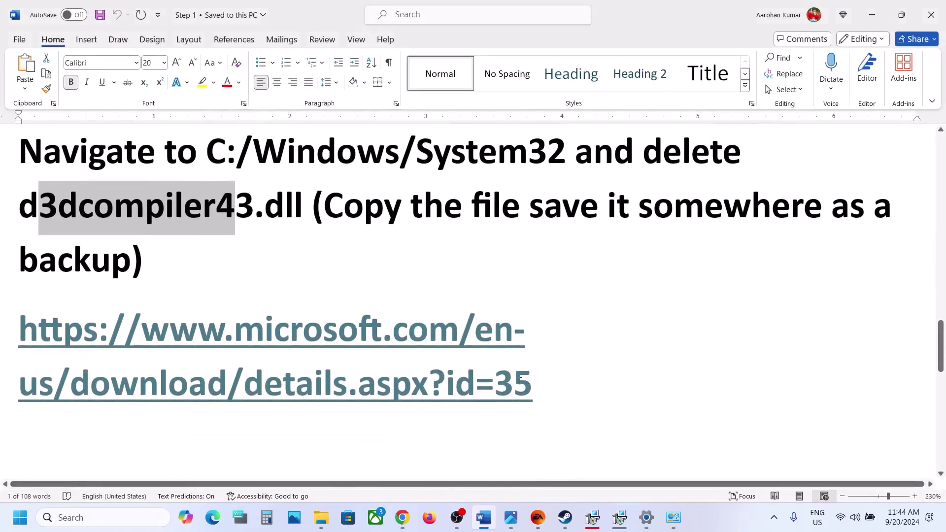
{"action": "left_click_drag", "start_coordinate": [546, 389], "coordinate": [20, 323]}
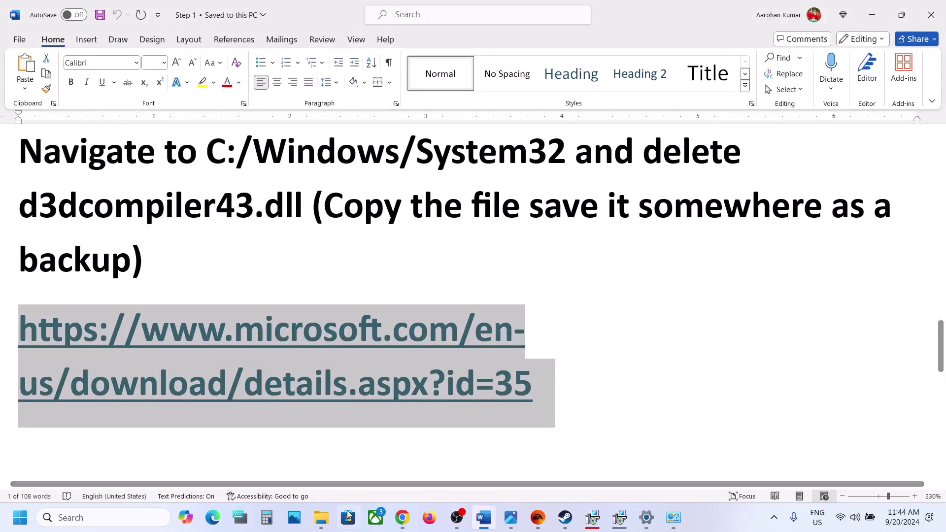
{"action": "left_click", "coordinate": [402, 516]}
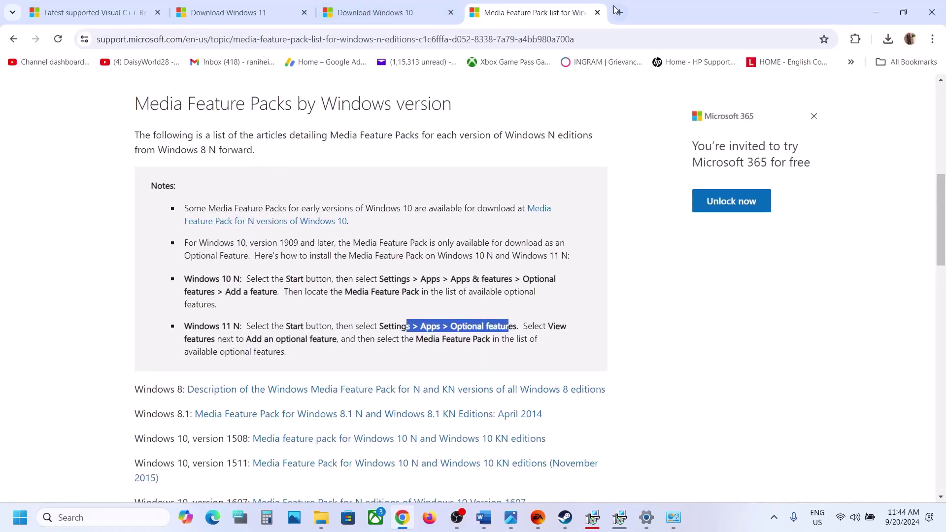
{"action": "left_click", "coordinate": [620, 12]}
{"action": "key", "text": "ctrl+v"}
{"action": "key", "text": "Return"}
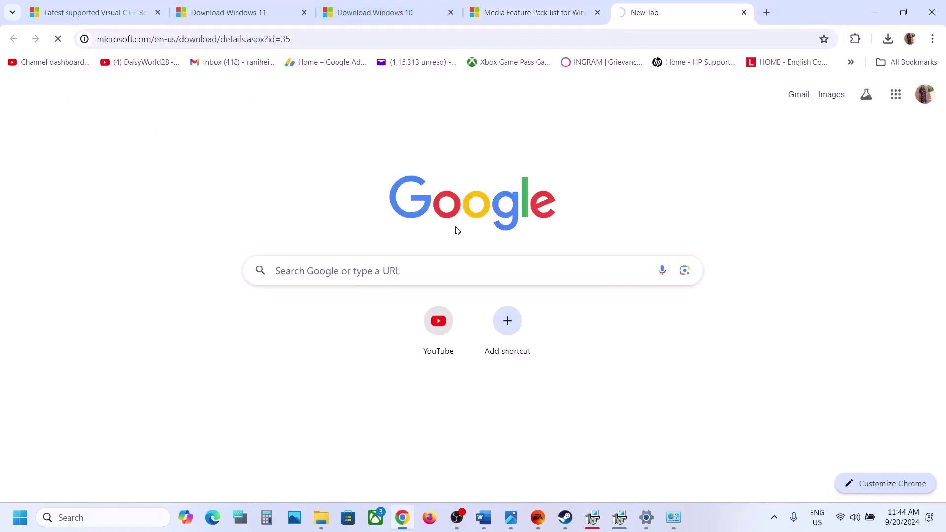
- Download the English DirectX End-User Runtime Web Installer and complete its setup, accepting the agreement and leaving out the Bing Bar
{"action": "scroll", "coordinate": [457, 231], "scroll_direction": "down", "scroll_amount": 2}
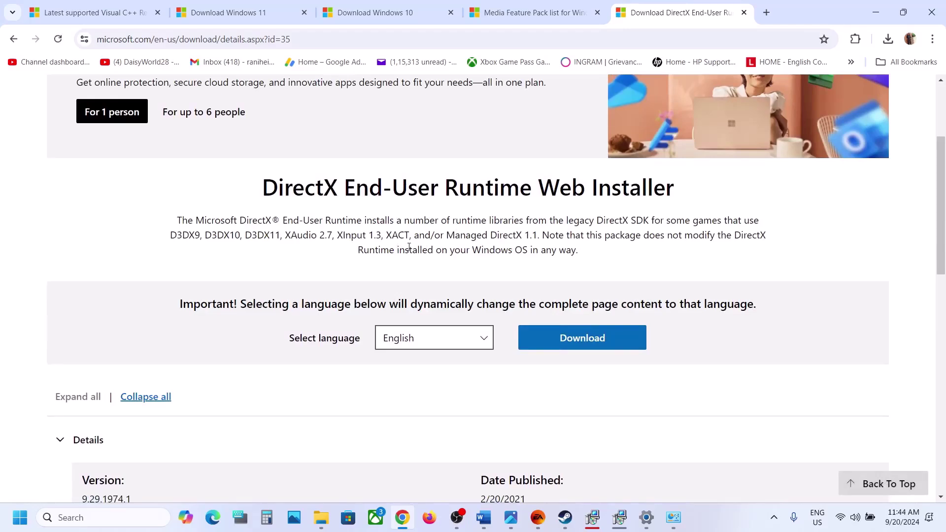
{"action": "left_click", "coordinate": [567, 326]}
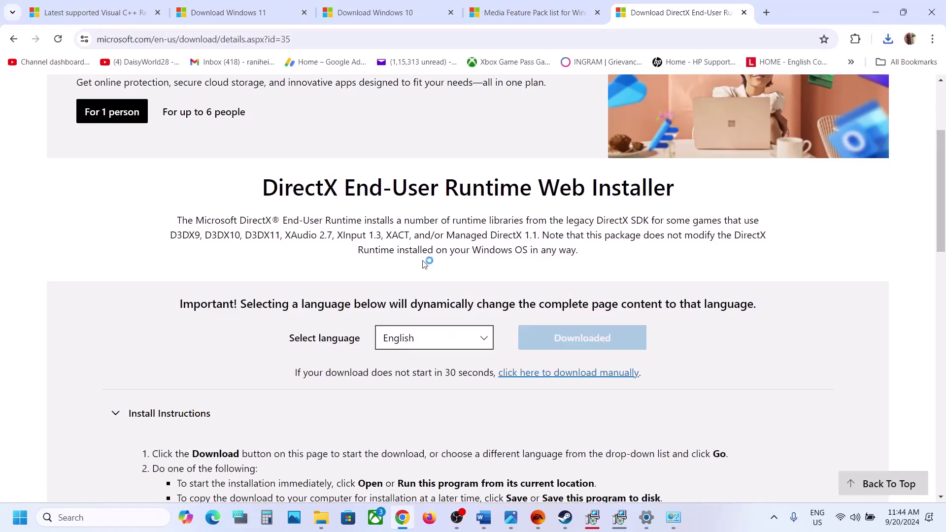
{"action": "left_click", "coordinate": [199, 242]}
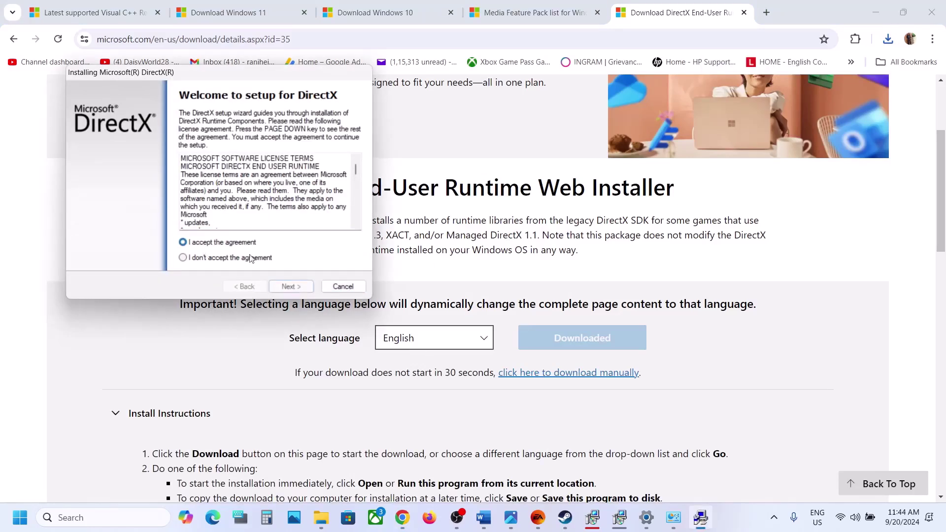
{"action": "left_click", "coordinate": [289, 287]}
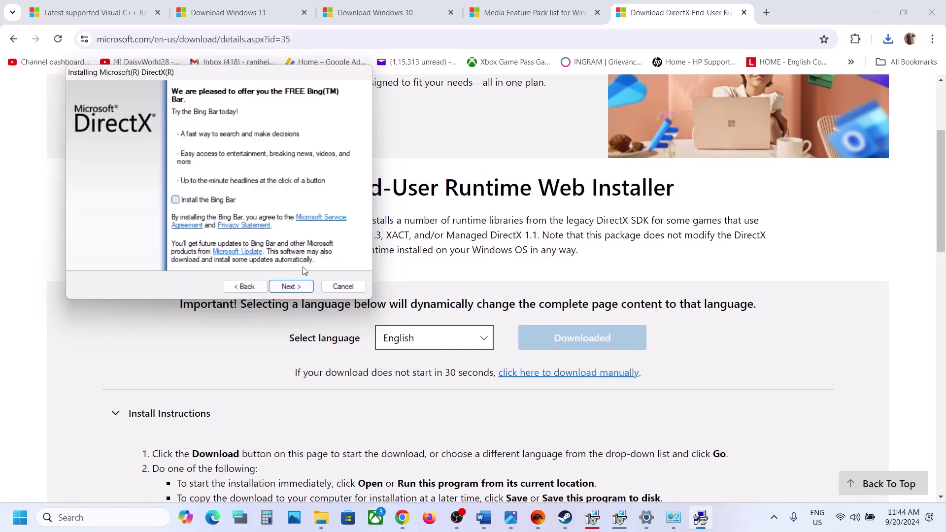
{"action": "left_click", "coordinate": [294, 285]}
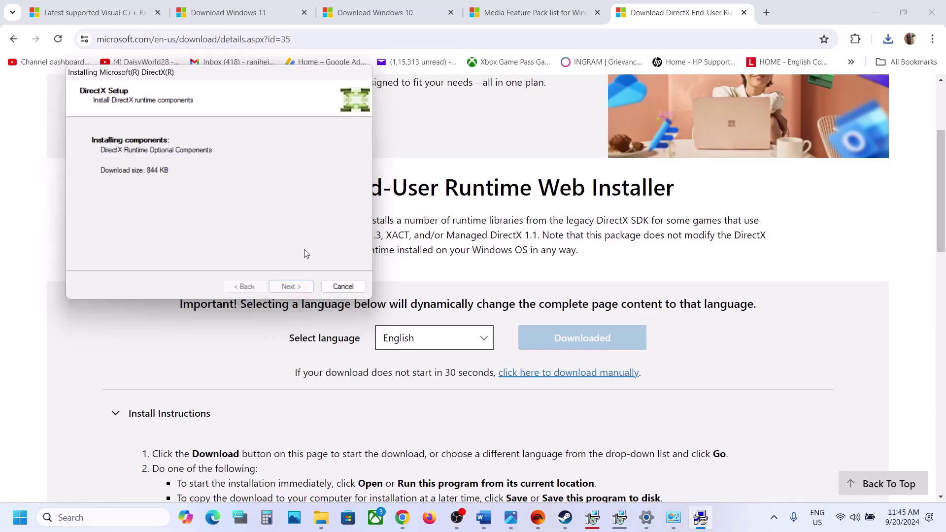
{"action": "left_click", "coordinate": [292, 288]}
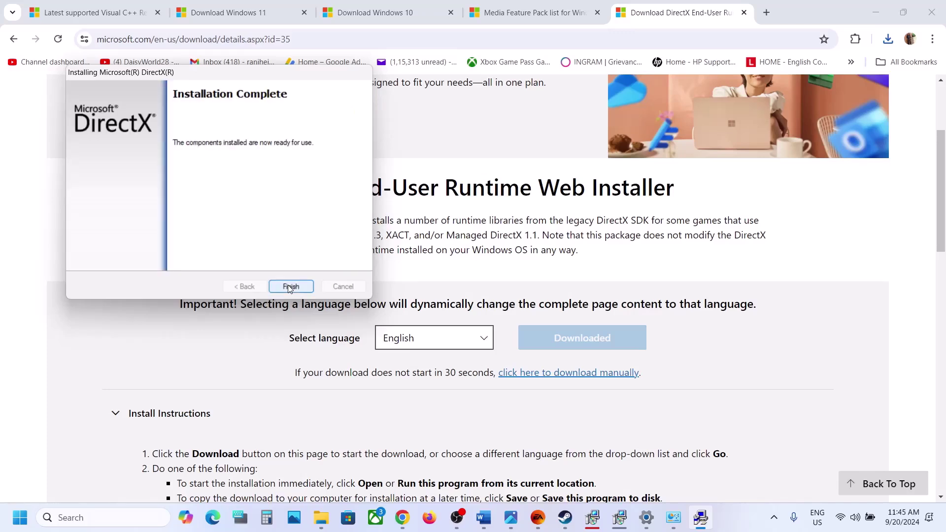
{"action": "left_click", "coordinate": [291, 287]}
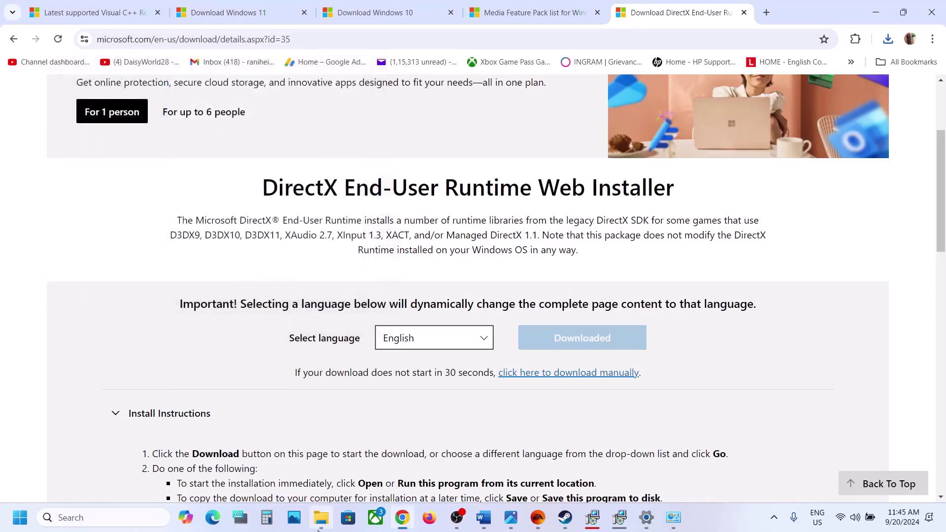
- Refresh the System32 folder in File Explorer and locate and select D3DCompiler_43.dll
{"action": "left_click", "coordinate": [319, 526]}
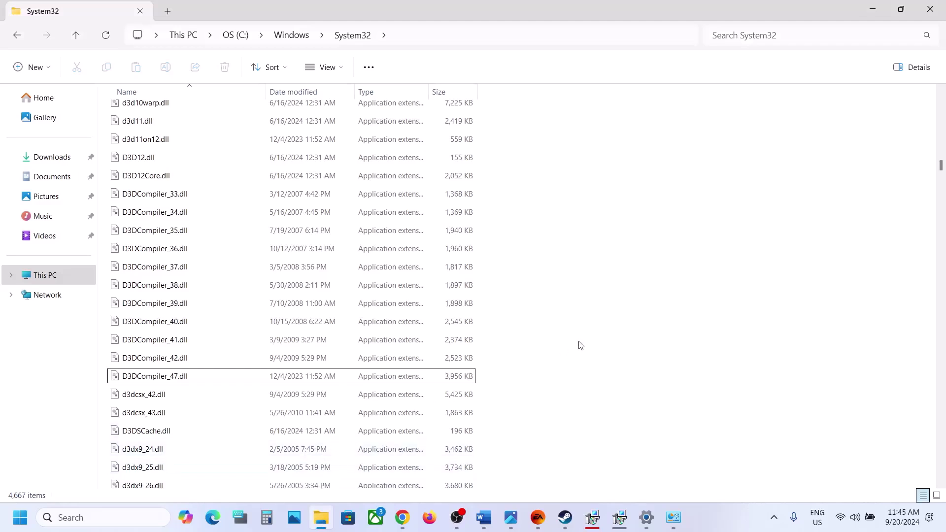
{"action": "right_click", "coordinate": [657, 305]}
{"action": "left_click", "coordinate": [705, 317]}
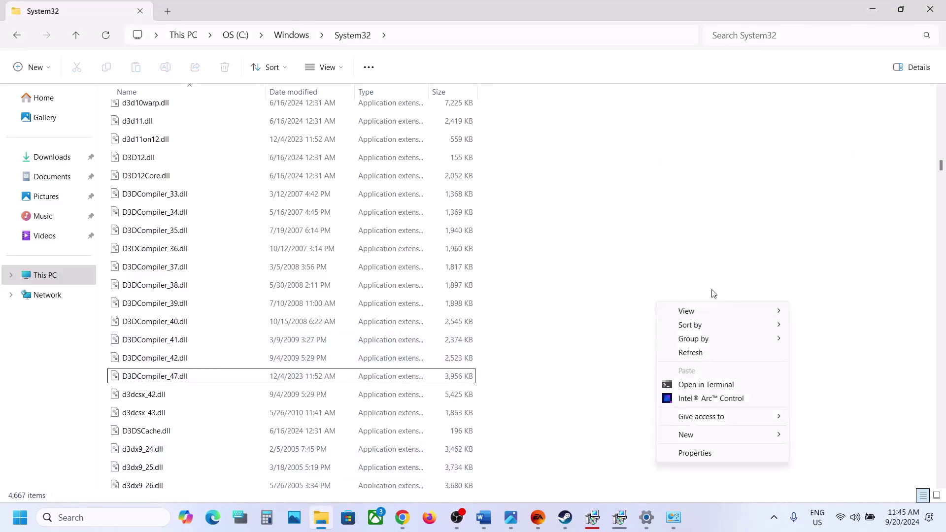
{"action": "left_click", "coordinate": [692, 354]}
{"action": "left_click", "coordinate": [293, 367]}
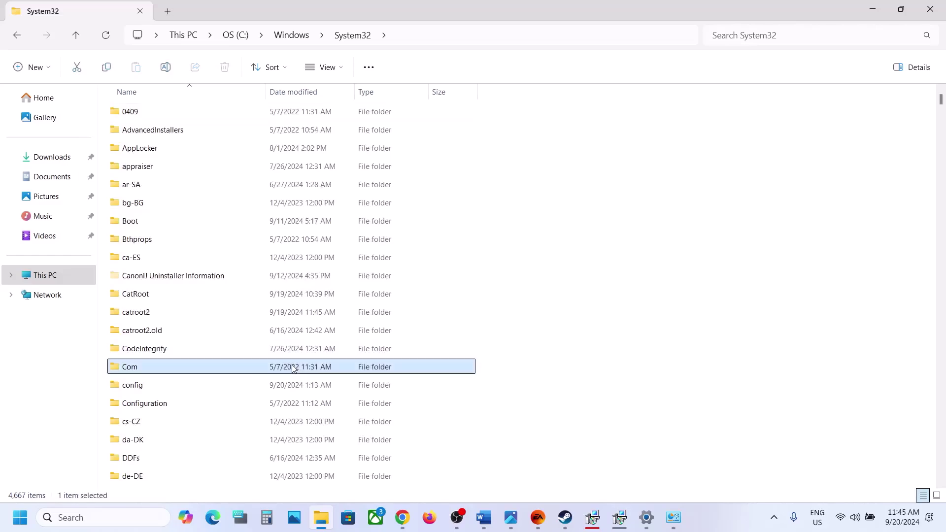
{"action": "key", "text": "d"}
{"action": "key", "text": "d"}
{"action": "scroll", "coordinate": [291, 368], "scroll_direction": "down", "scroll_amount": 20}
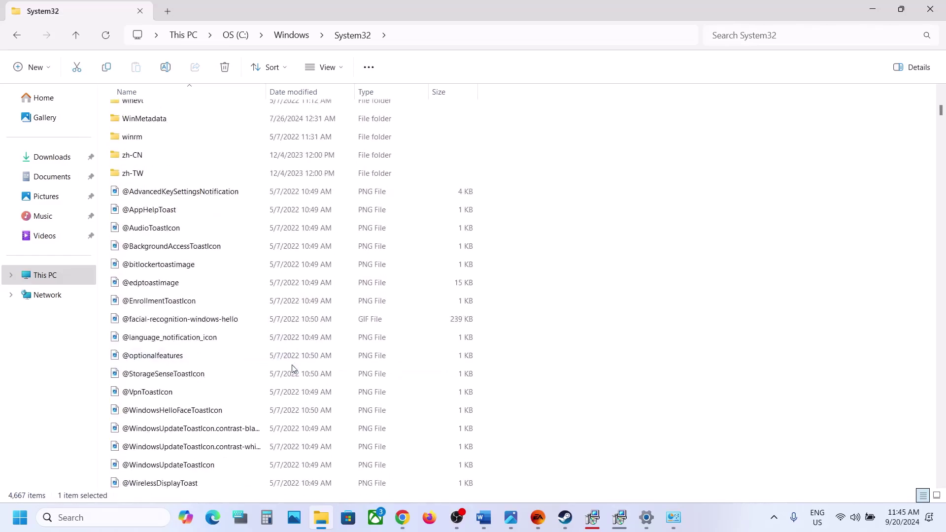
{"action": "left_click", "coordinate": [241, 375]}
{"action": "key", "text": "d"}
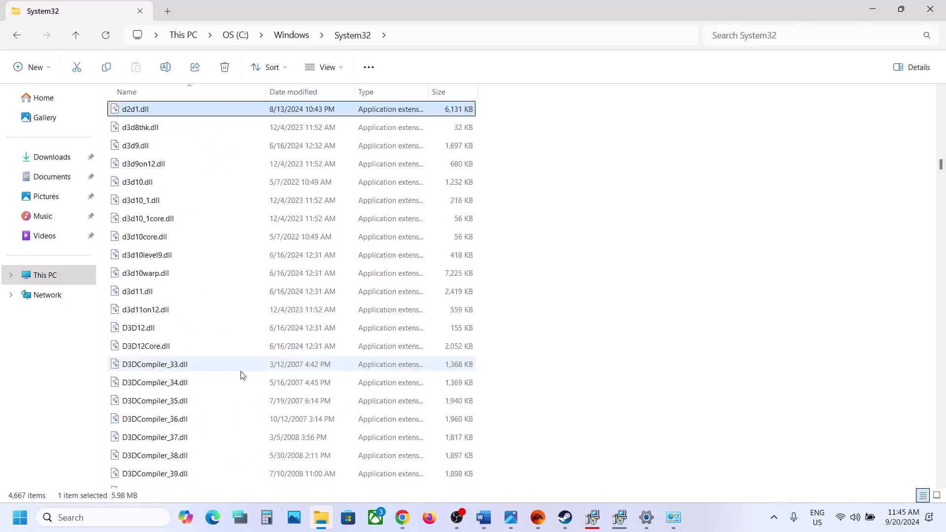
{"action": "scroll", "coordinate": [241, 375], "scroll_direction": "down", "scroll_amount": 3}
{"action": "left_click", "coordinate": [187, 373]}
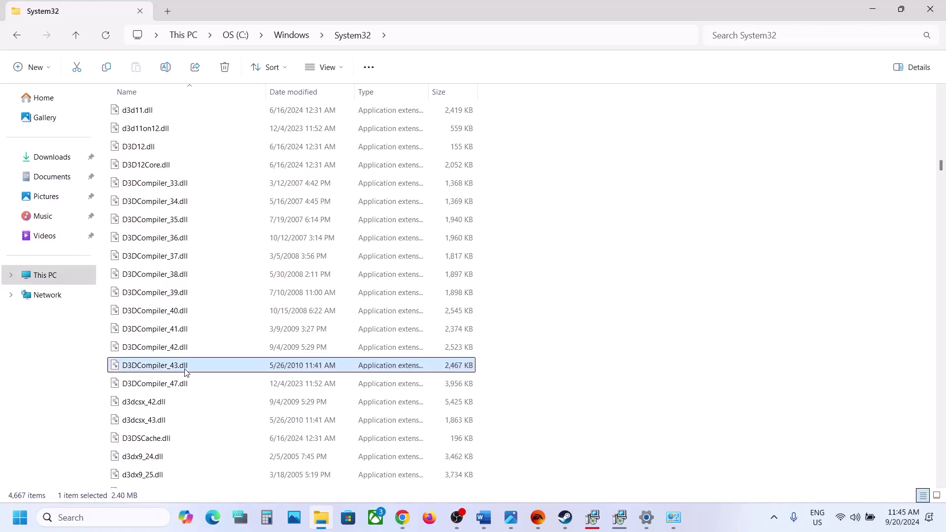
- Return to the Word notes and highlight the Step 6 text "Repair/Verify the game files"
{"action": "left_click", "coordinate": [483, 518]}
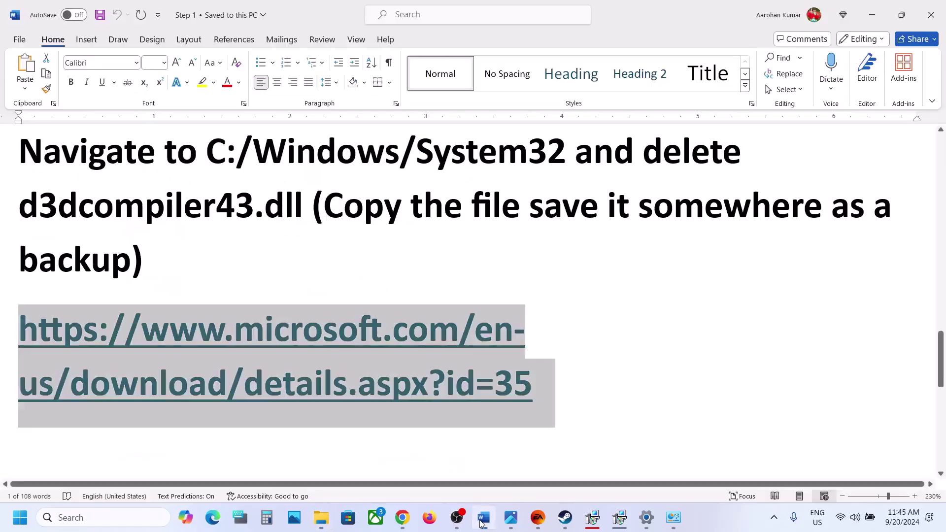
{"action": "scroll", "coordinate": [414, 329], "scroll_direction": "down", "scroll_amount": 4}
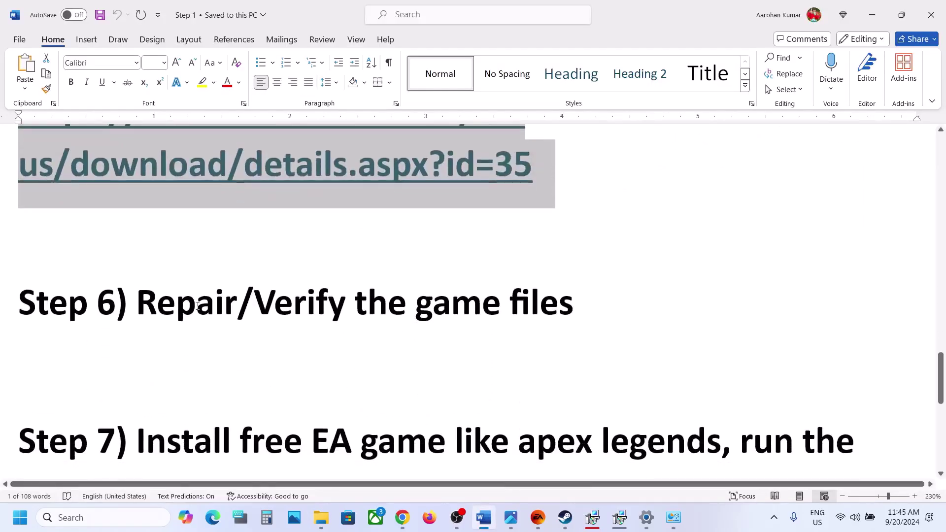
{"action": "left_click_drag", "start_coordinate": [198, 306], "coordinate": [575, 308]}
{"action": "mouse_move", "coordinate": [538, 523]}
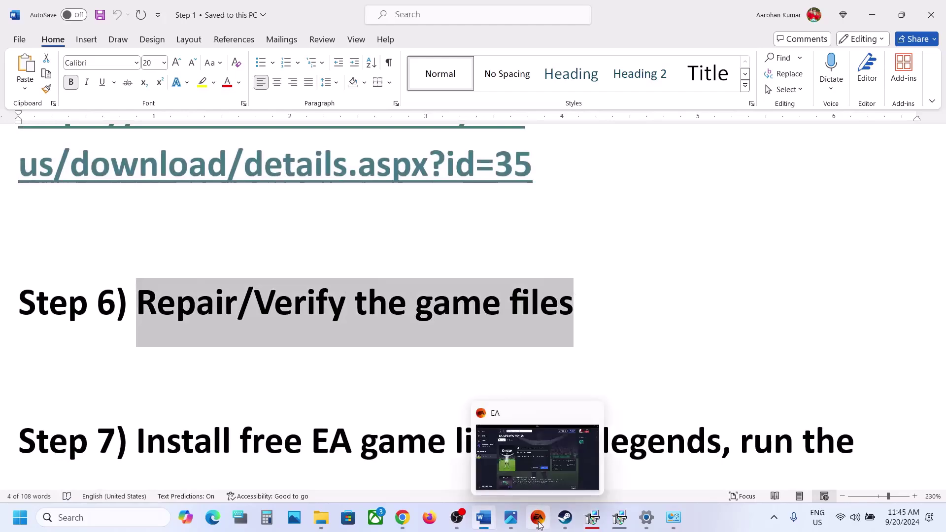
- In Steam, view the Installed Files properties of EA SPORTS FC 25 with the verify integrity option, and close the properties
{"action": "left_click", "coordinate": [565, 517]}
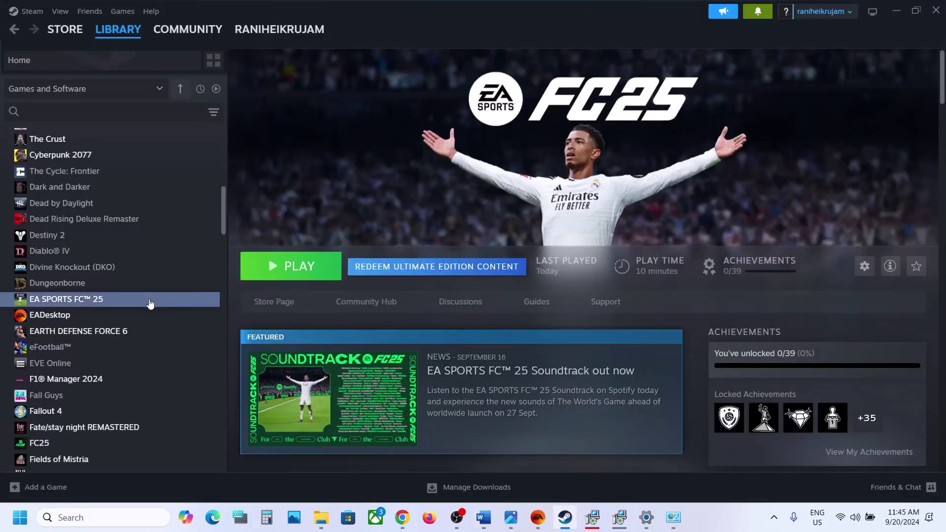
{"action": "right_click", "coordinate": [150, 305]}
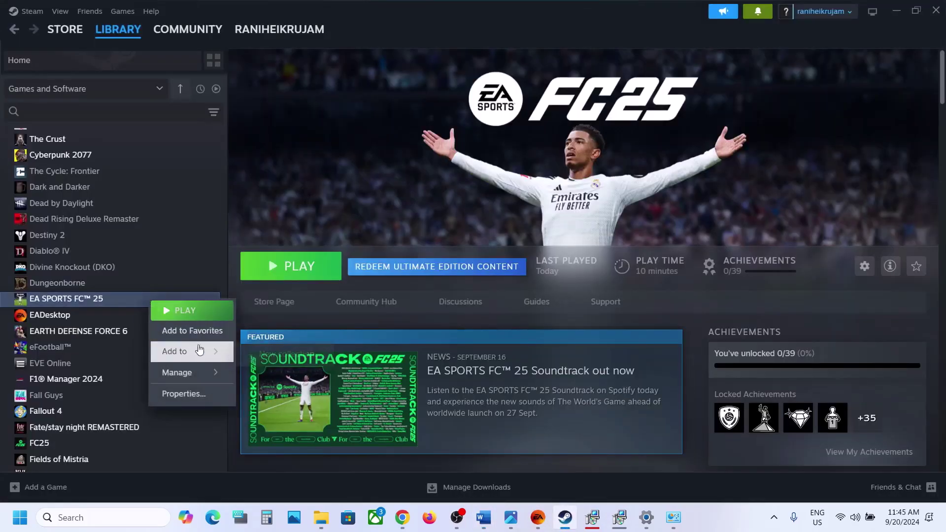
{"action": "left_click", "coordinate": [189, 393]}
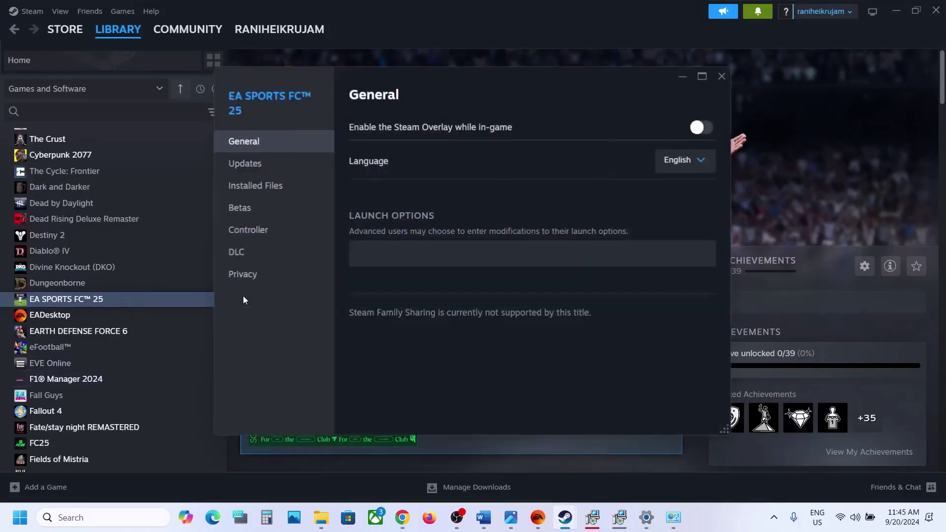
{"action": "left_click", "coordinate": [256, 190]}
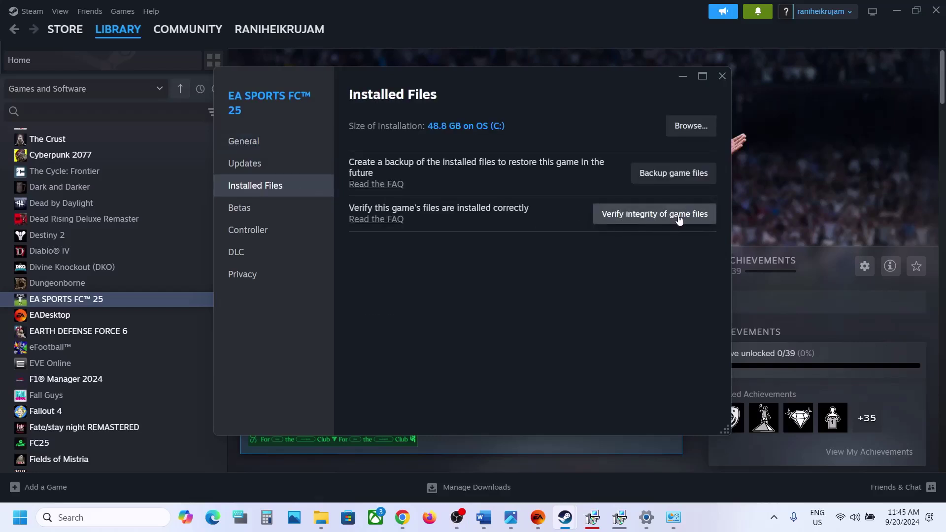
{"action": "left_click", "coordinate": [723, 76]}
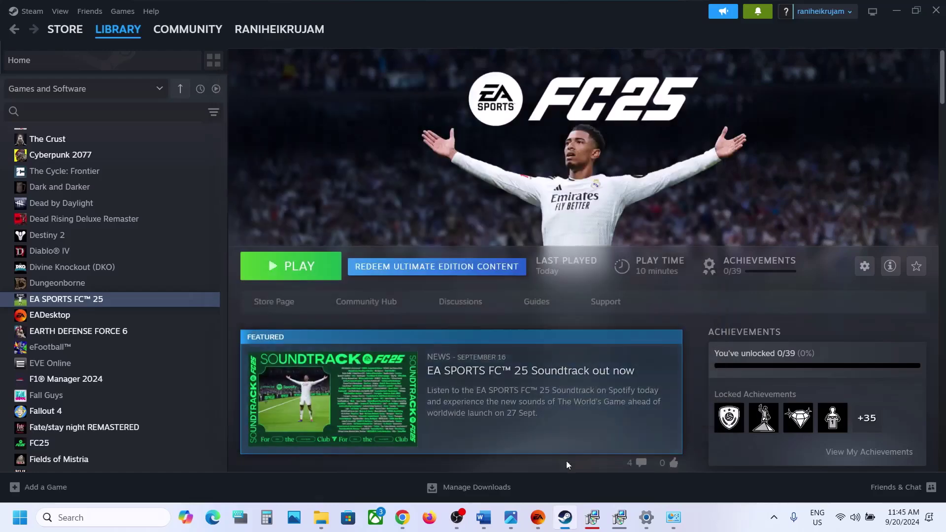
- Switch to the EA app and check the management options of EA SPORTS FC 25 for a repair option
{"action": "left_click", "coordinate": [539, 518]}
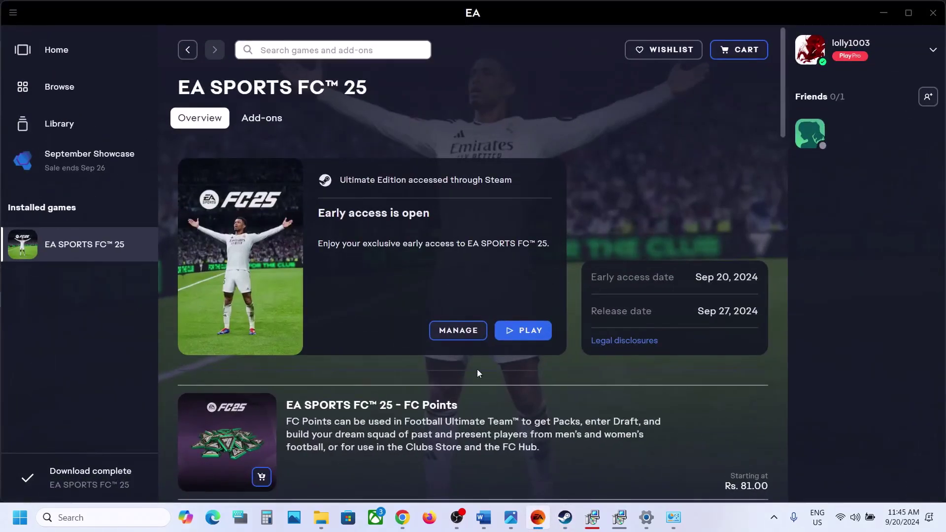
{"action": "left_click", "coordinate": [459, 333]}
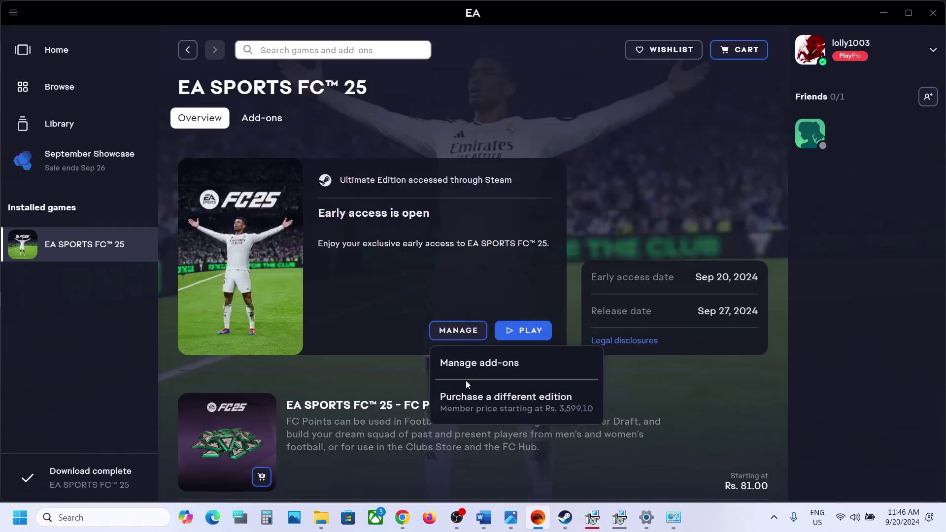
{"action": "left_click", "coordinate": [398, 312]}
- In the Word notes, highlight the Step 7 text about installing and running a free EA game before FC 25
{"action": "left_click", "coordinate": [484, 518]}
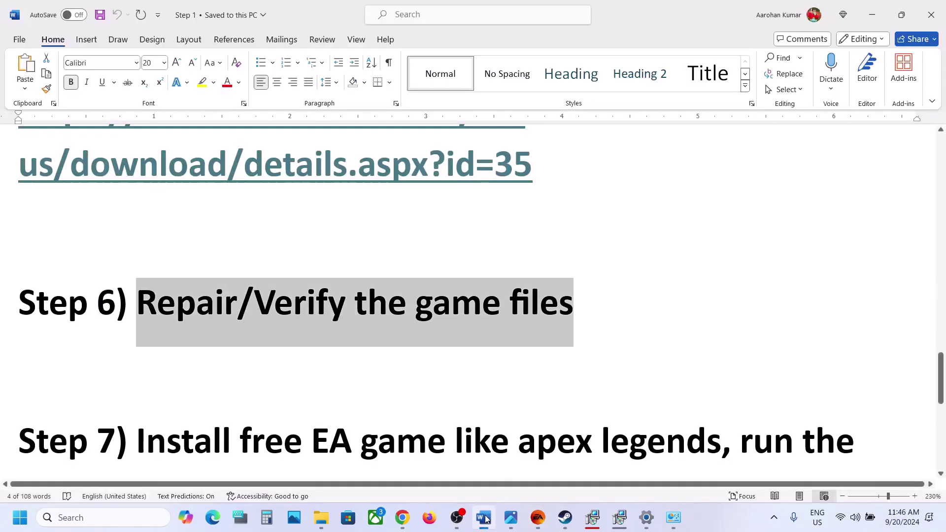
{"action": "scroll", "coordinate": [401, 374], "scroll_direction": "down", "scroll_amount": 3}
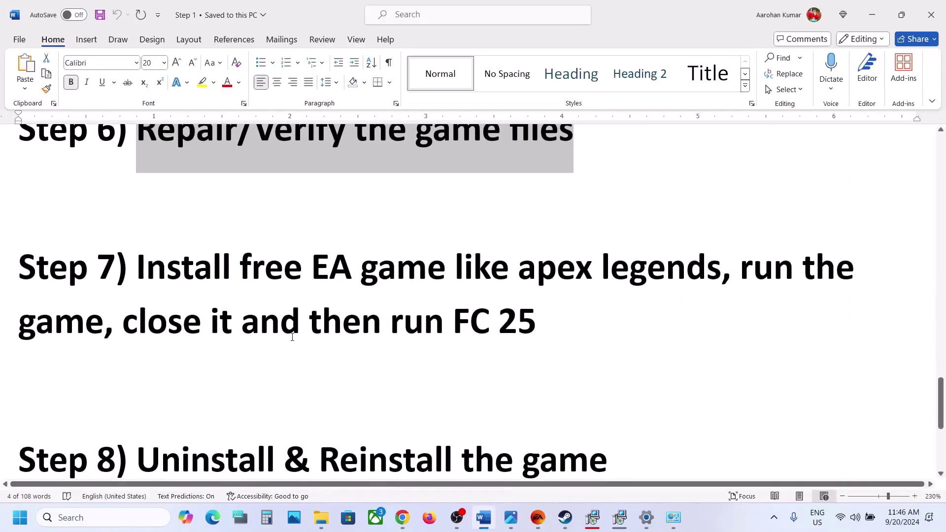
{"action": "left_click_drag", "start_coordinate": [138, 294], "coordinate": [81, 369]}
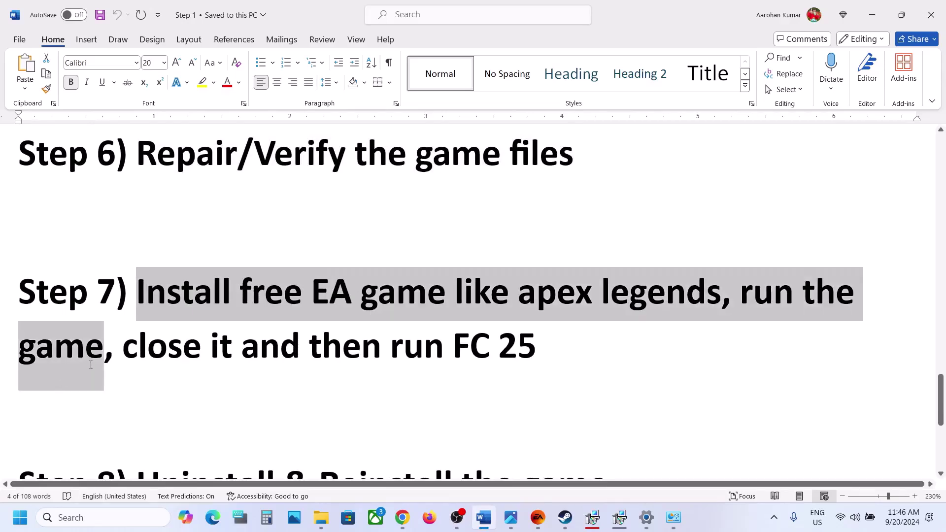
{"action": "left_click_drag", "start_coordinate": [91, 365], "coordinate": [516, 355]}
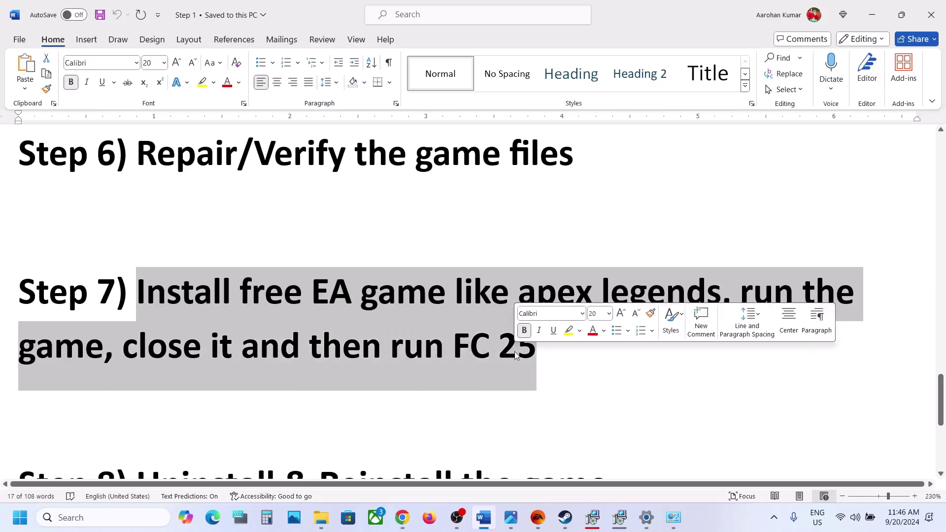
- Search the EA app for "apex" and open the Apex Legends game page
{"action": "left_click", "coordinate": [538, 518]}
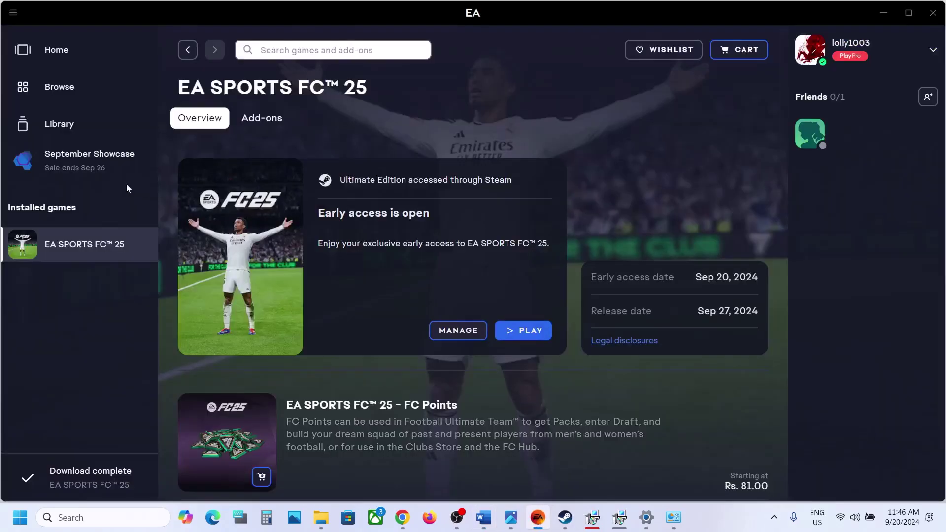
{"action": "left_click", "coordinate": [278, 48]}
{"action": "type", "text": "a"}
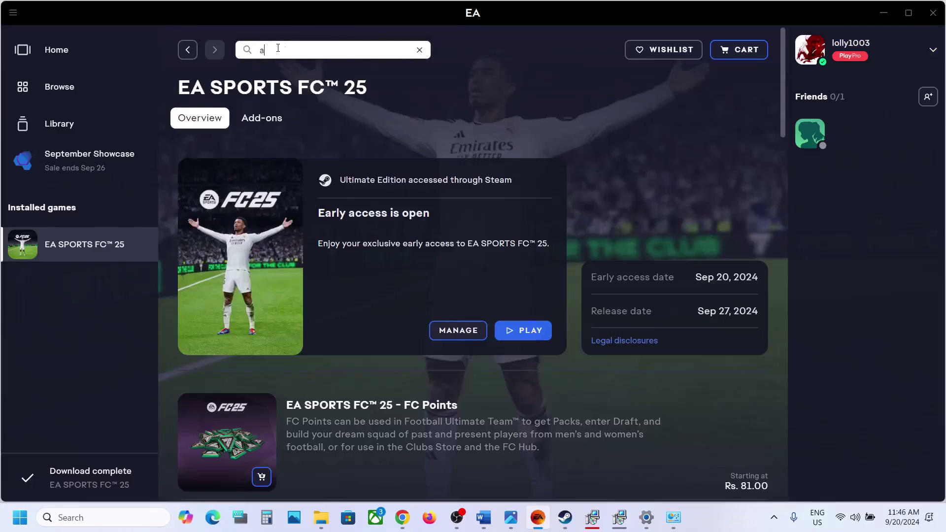
{"action": "type", "text": "pex"}
{"action": "key", "text": "Return"}
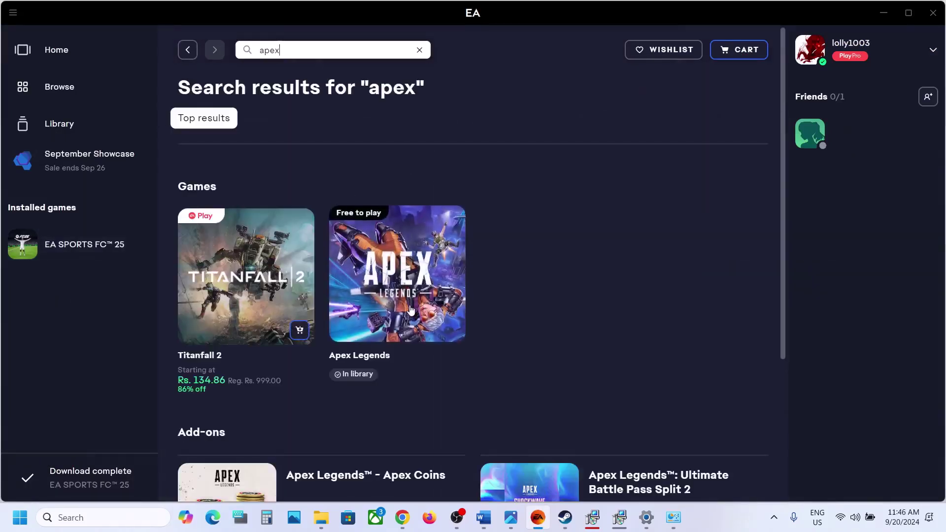
{"action": "left_click", "coordinate": [411, 311]}
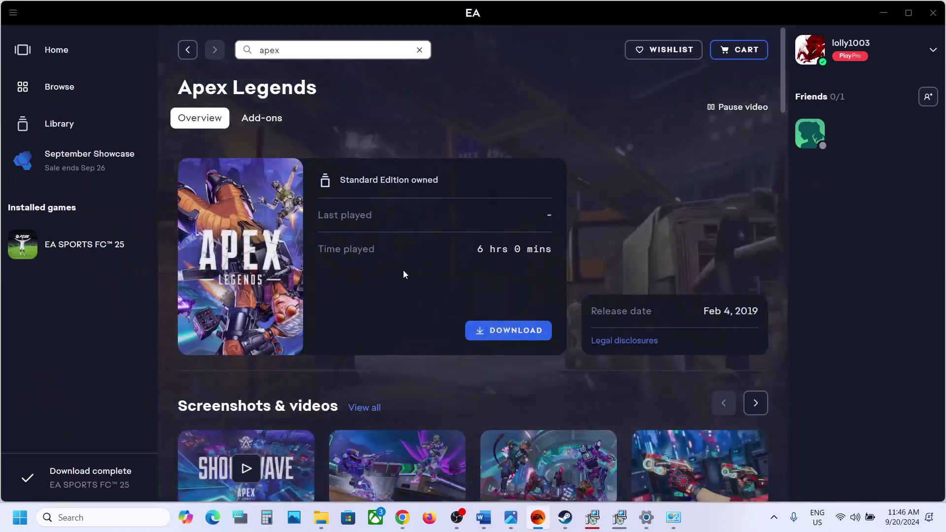
- Revisit Step 7 in the Word notes and open the Apex Legends page in the Steam library
{"action": "left_click", "coordinate": [485, 520]}
{"action": "left_click", "coordinate": [498, 345]}
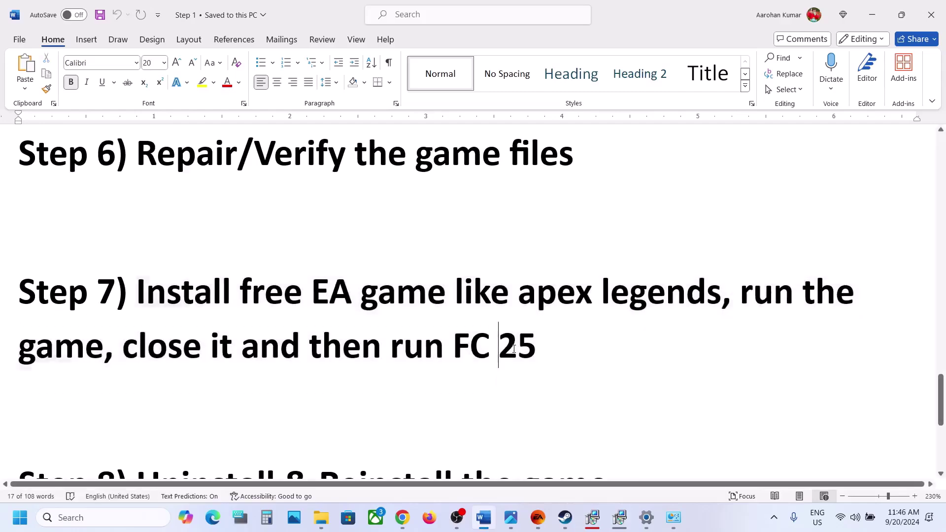
{"action": "left_click", "coordinate": [562, 523]}
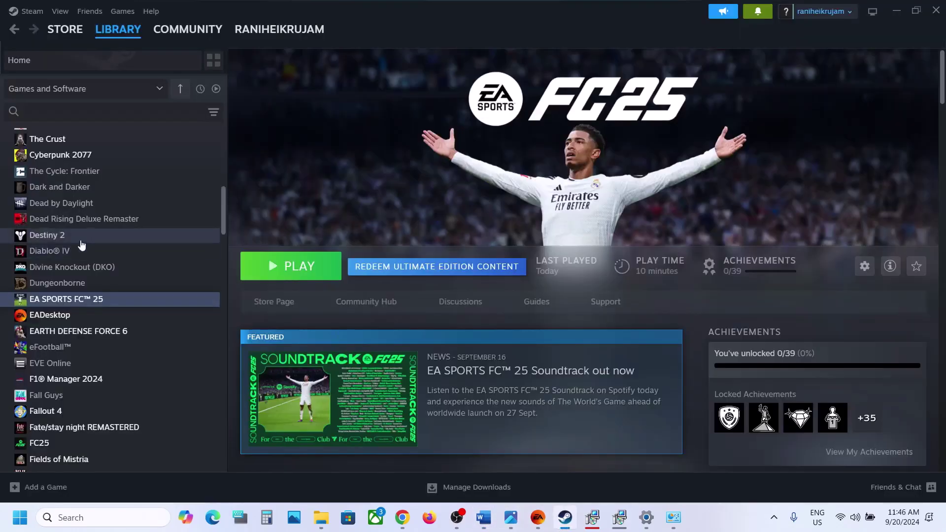
{"action": "scroll", "coordinate": [89, 187], "scroll_direction": "up", "scroll_amount": 5}
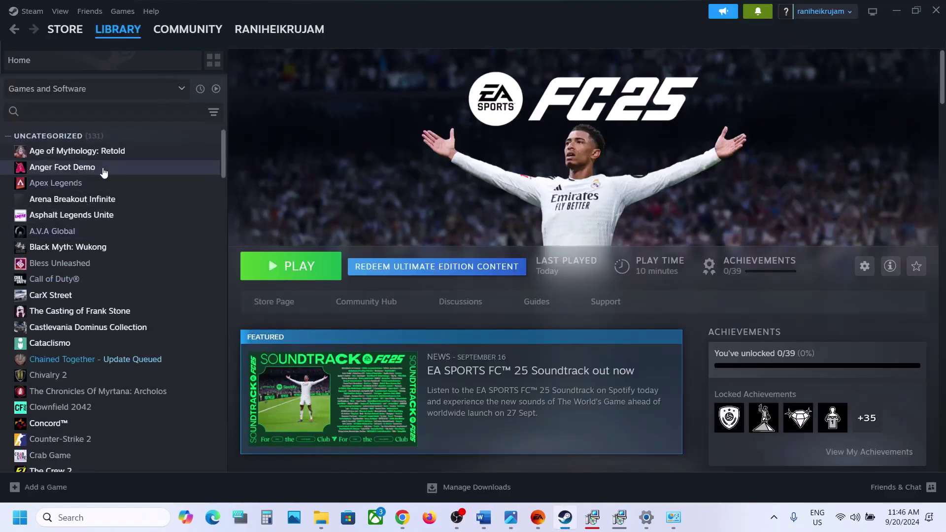
{"action": "left_click", "coordinate": [93, 185]}
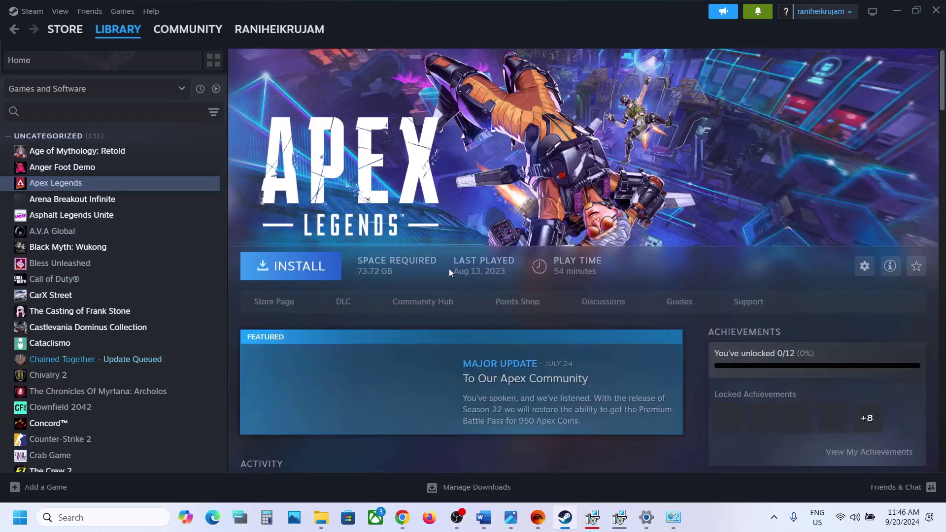
- In the Word notes, highlight the Step 8 text "Uninstall & Reinstall the game"
{"action": "left_click", "coordinate": [483, 518]}
{"action": "scroll", "coordinate": [370, 368], "scroll_direction": "down", "scroll_amount": 3}
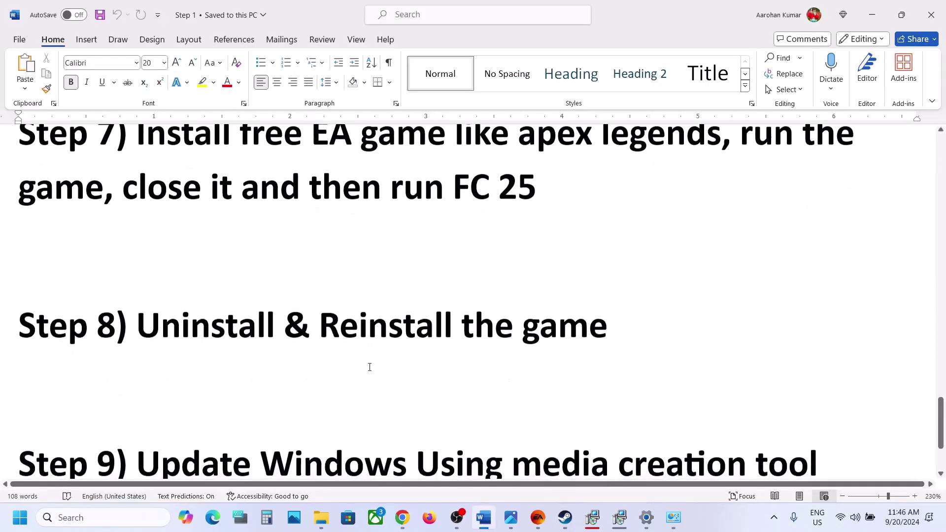
{"action": "left_click", "coordinate": [137, 326]}
{"action": "left_click_drag", "start_coordinate": [245, 318], "coordinate": [657, 321]}
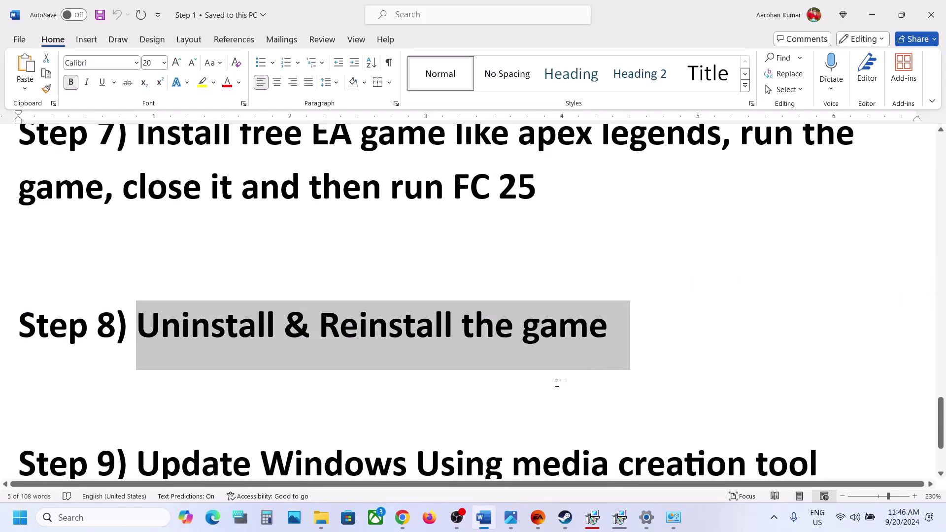
- Show the management options of EA SPORTS FC 25 in the EA app, and the Uninstall option for its Steam library entry
{"action": "left_click", "coordinate": [539, 517]}
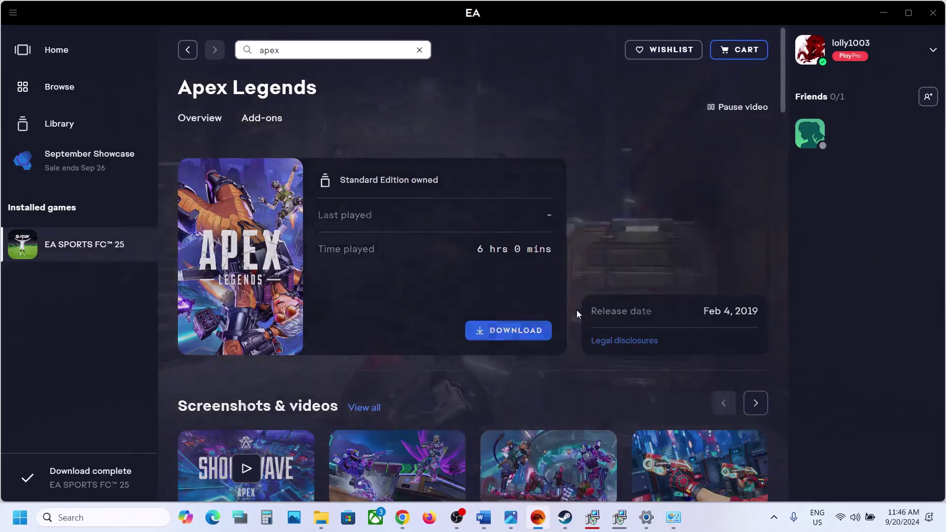
{"action": "left_click", "coordinate": [458, 330]}
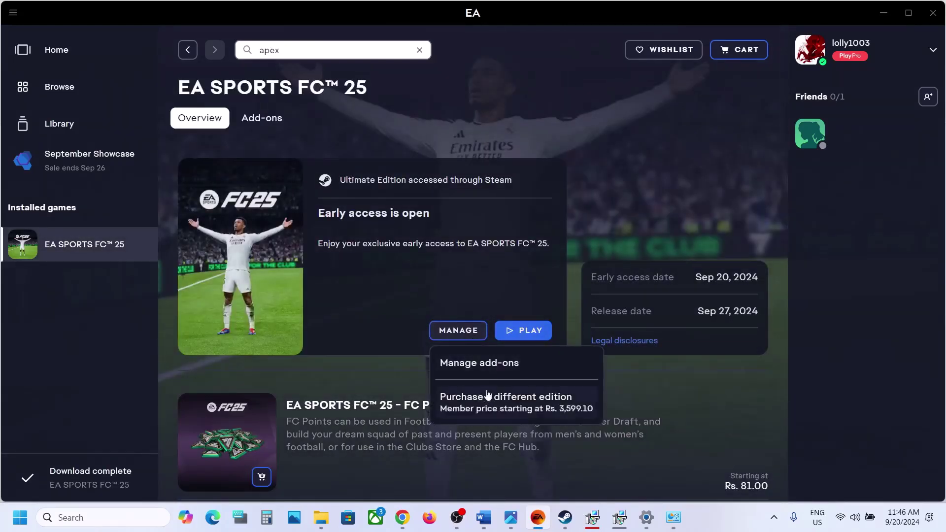
{"action": "left_click", "coordinate": [565, 518]}
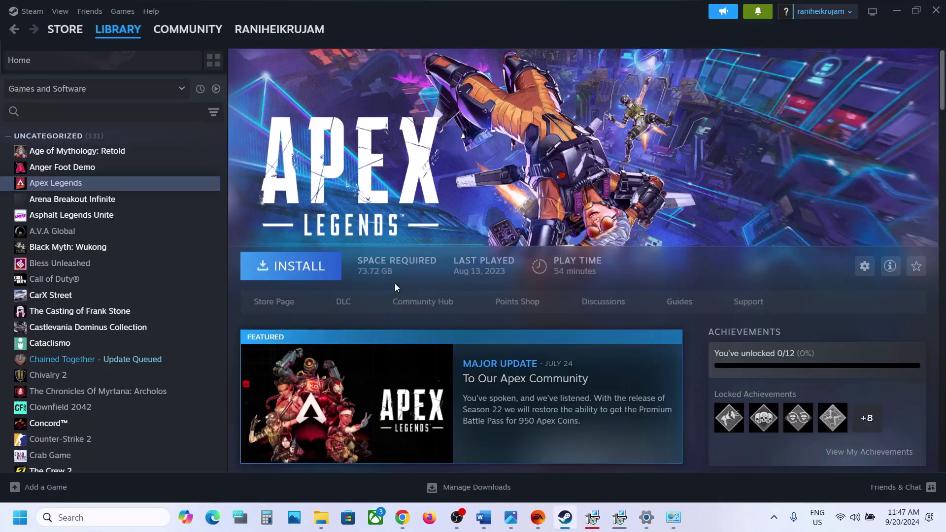
{"action": "left_click", "coordinate": [114, 30]}
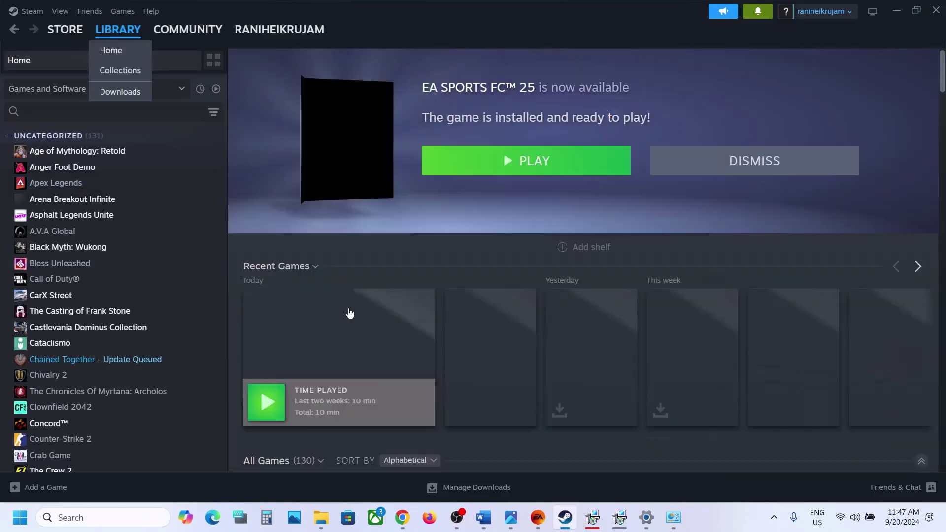
{"action": "left_click", "coordinate": [351, 316]}
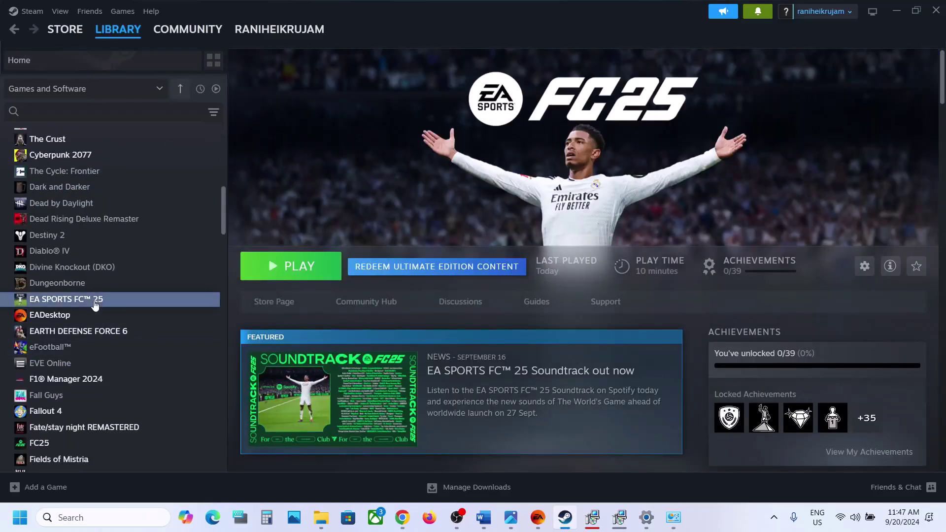
{"action": "right_click", "coordinate": [95, 304]}
{"action": "mouse_move", "coordinate": [119, 375]}
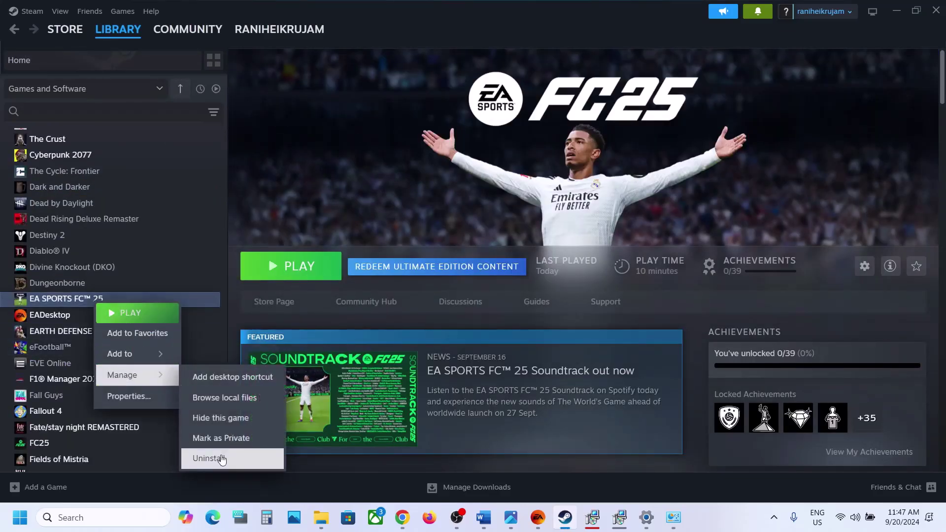
- Open the Windows power options to show the Restart choice
{"action": "left_click", "coordinate": [20, 518]}
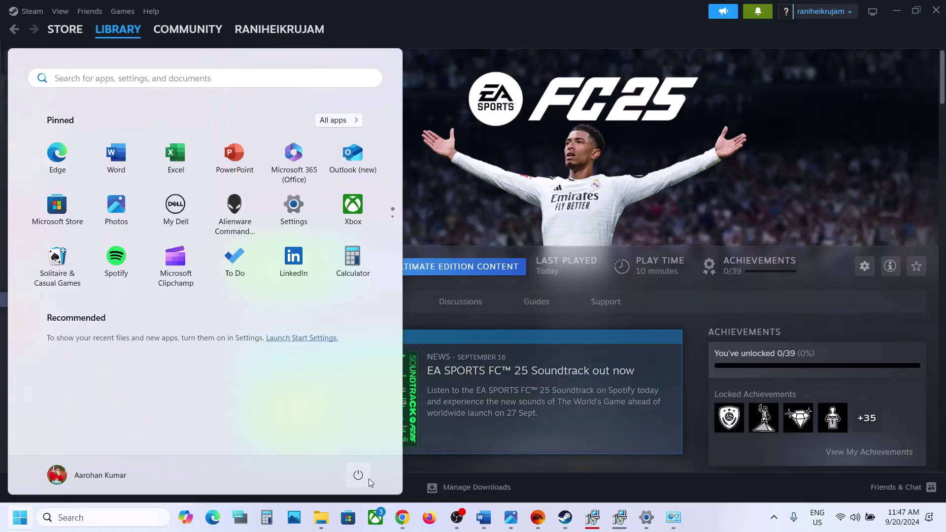
{"action": "left_click", "coordinate": [367, 479]}
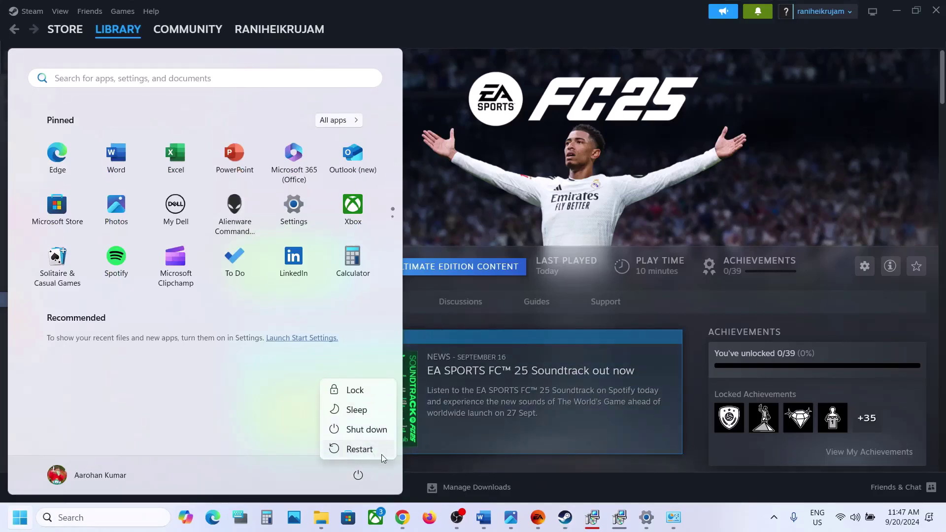
- Return to the Word notes and highlight the Step 9 text "Update Windows Using media creation tool"
{"action": "left_click", "coordinate": [485, 517]}
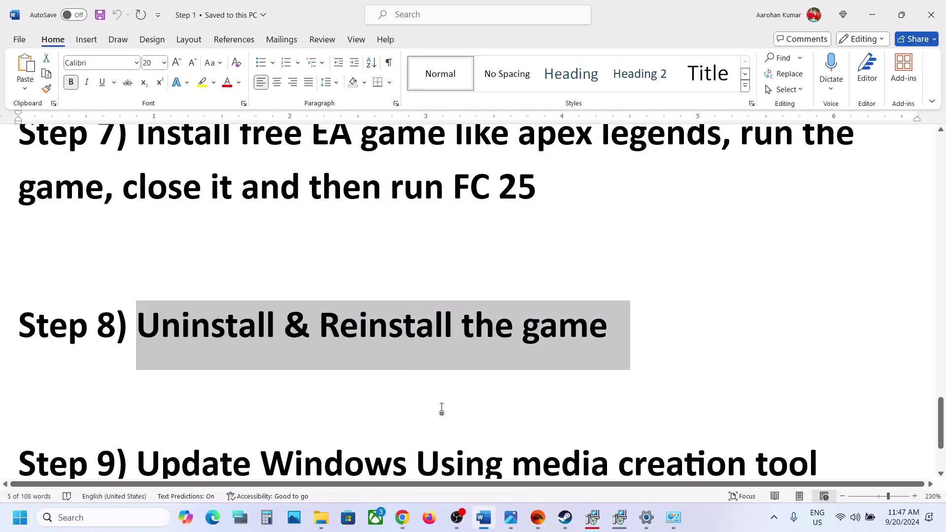
{"action": "scroll", "coordinate": [441, 409], "scroll_direction": "down", "scroll_amount": 3}
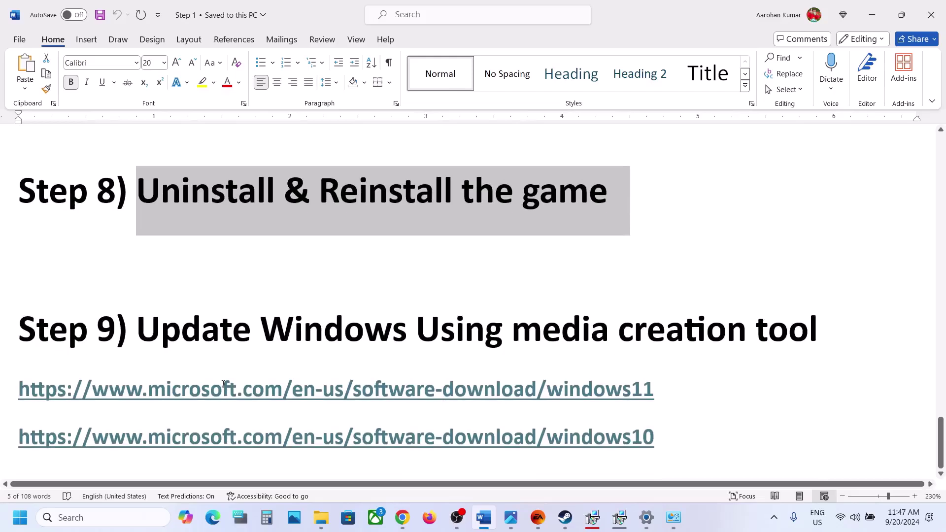
{"action": "left_click_drag", "start_coordinate": [161, 329], "coordinate": [815, 330]}
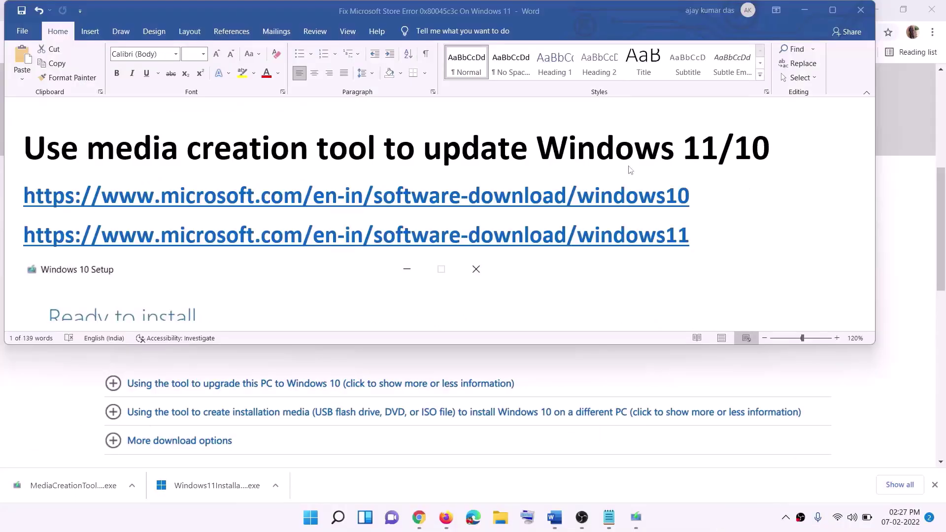
- Highlight the Windows 10 and Windows 11 software download links in the notes, then minimize the document
{"action": "triple_click", "coordinate": [698, 196]}
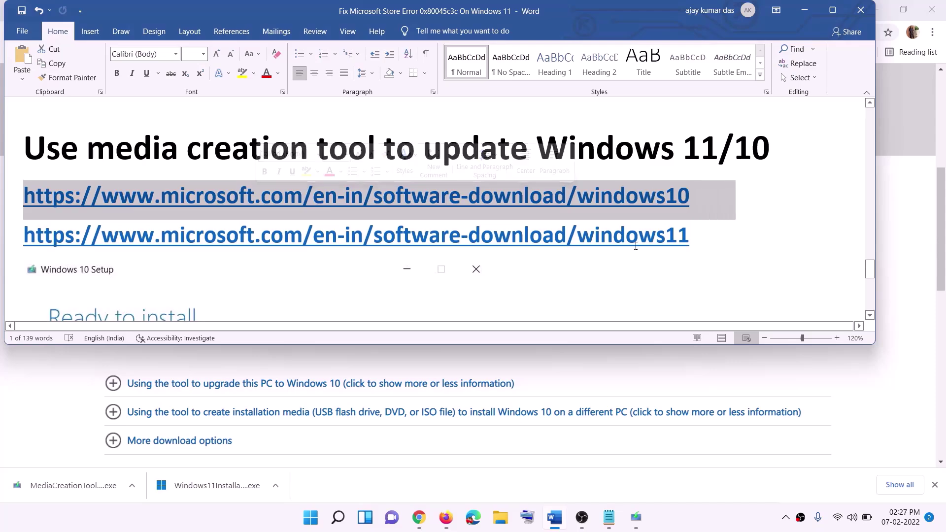
{"action": "triple_click", "coordinate": [690, 236]}
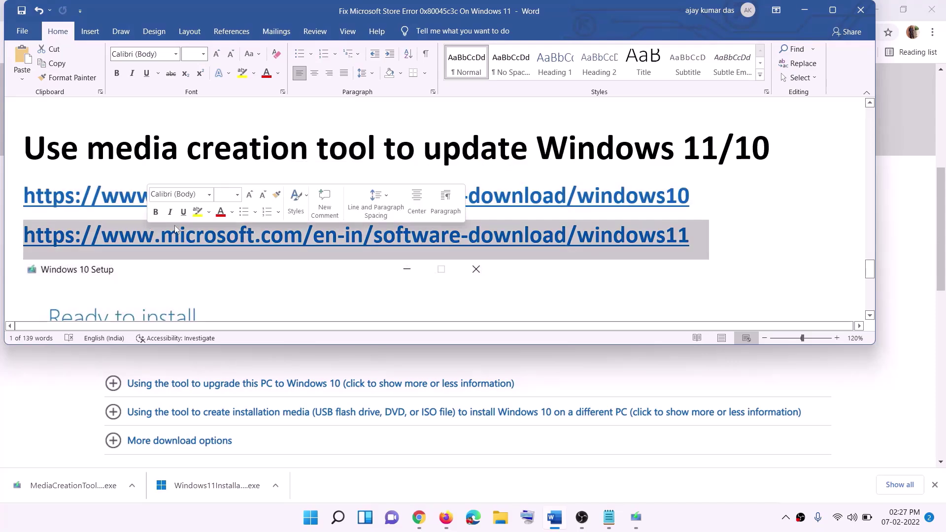
{"action": "left_click", "coordinate": [804, 9]}
- On the Download Windows 10 page, find the Create Windows 10 installation media section and highlight its mention of the media creation tool
{"action": "scroll", "coordinate": [403, 252], "scroll_direction": "up", "scroll_amount": 6}
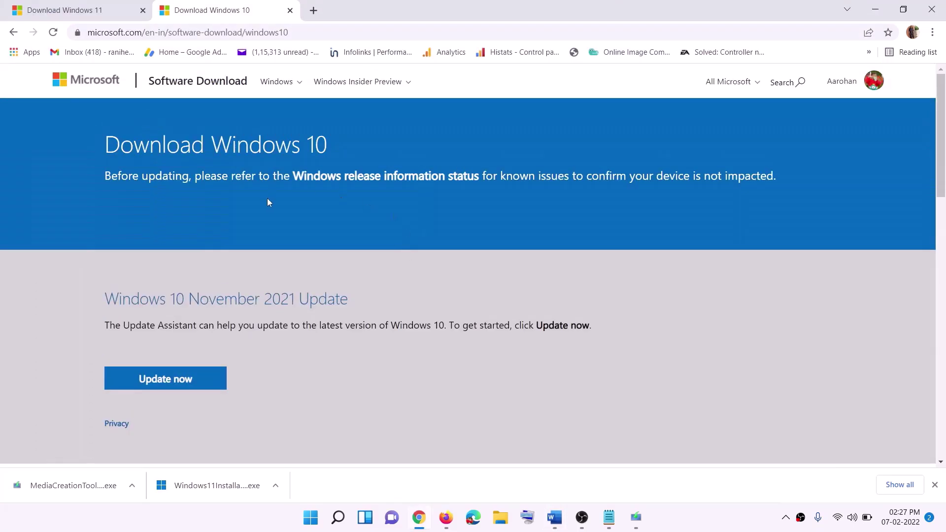
{"action": "scroll", "coordinate": [329, 175], "scroll_direction": "down", "scroll_amount": 5}
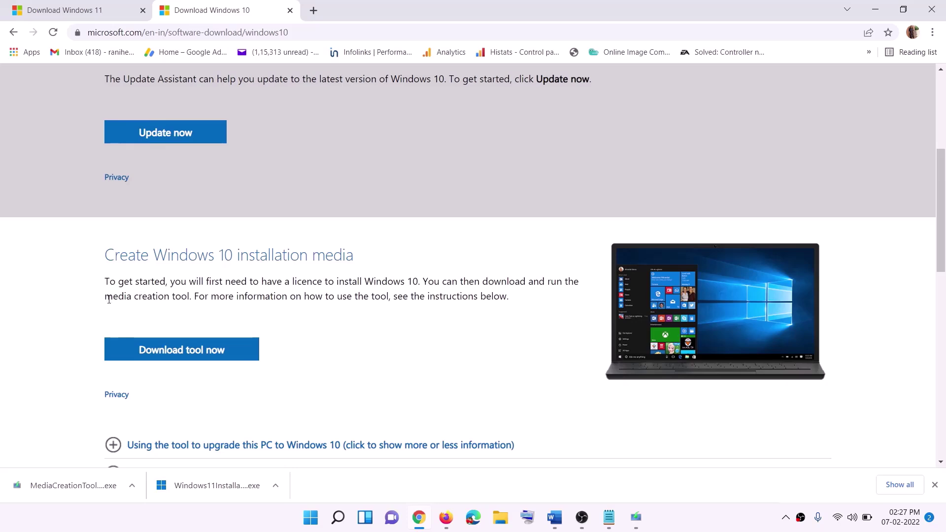
{"action": "left_click_drag", "start_coordinate": [113, 296], "coordinate": [228, 290]}
{"action": "scroll", "coordinate": [316, 273], "scroll_direction": "down", "scroll_amount": 2}
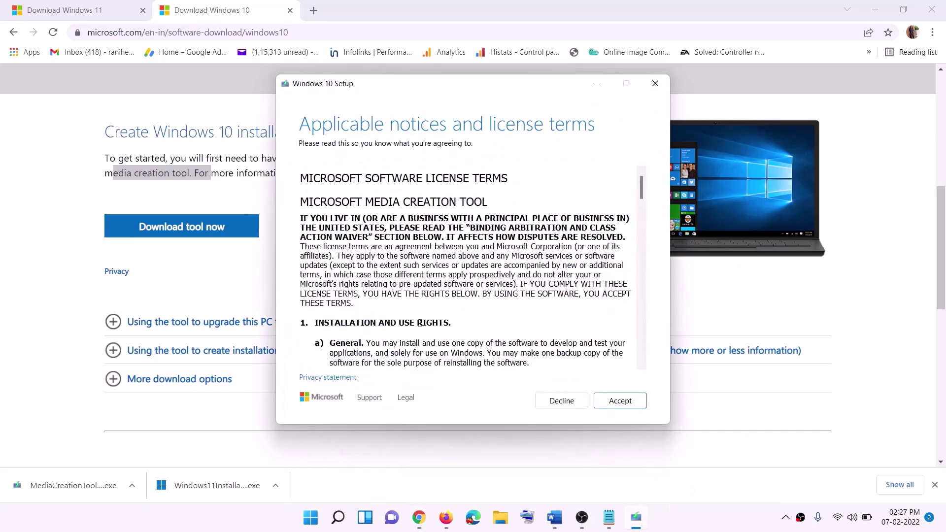
- Accept the license terms in Windows 10 Setup and proceed with the "Upgrade this PC now" option
{"action": "left_click", "coordinate": [620, 401]}
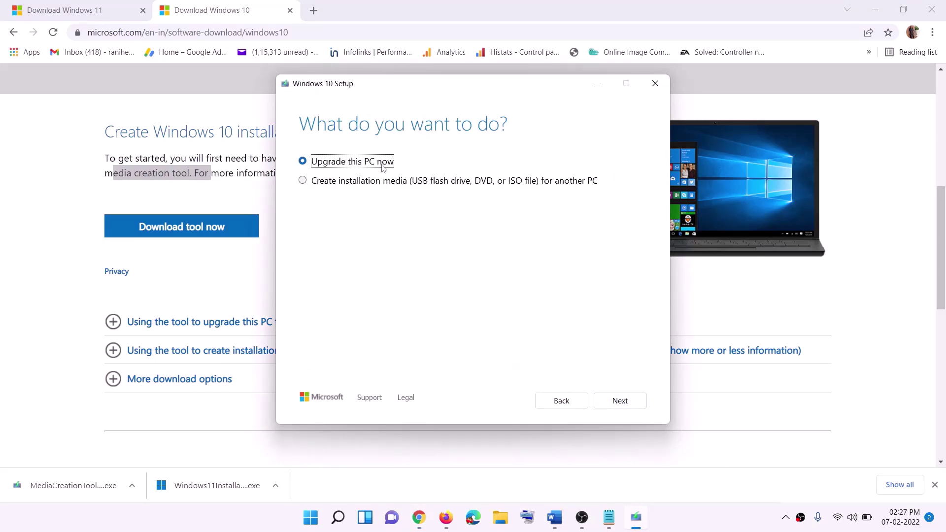
{"action": "left_click", "coordinate": [620, 401]}
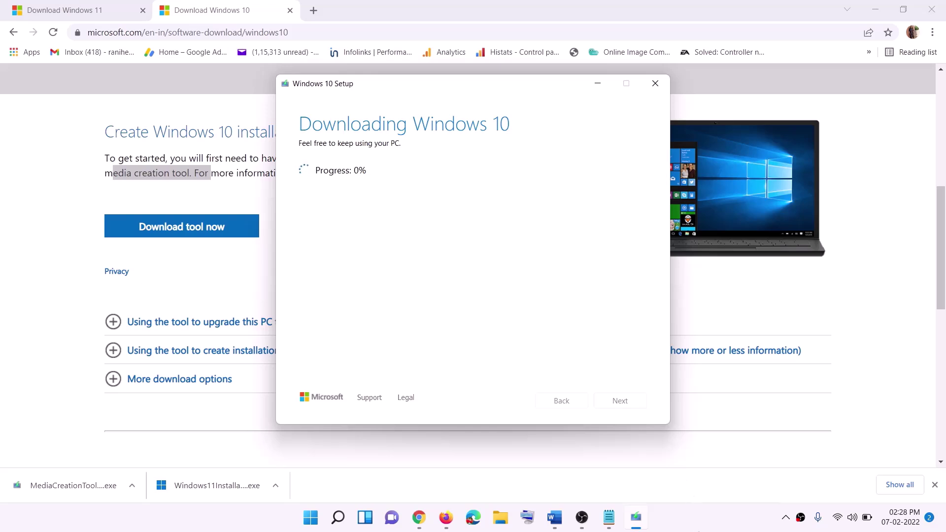
{"action": "left_click", "coordinate": [700, 528]}
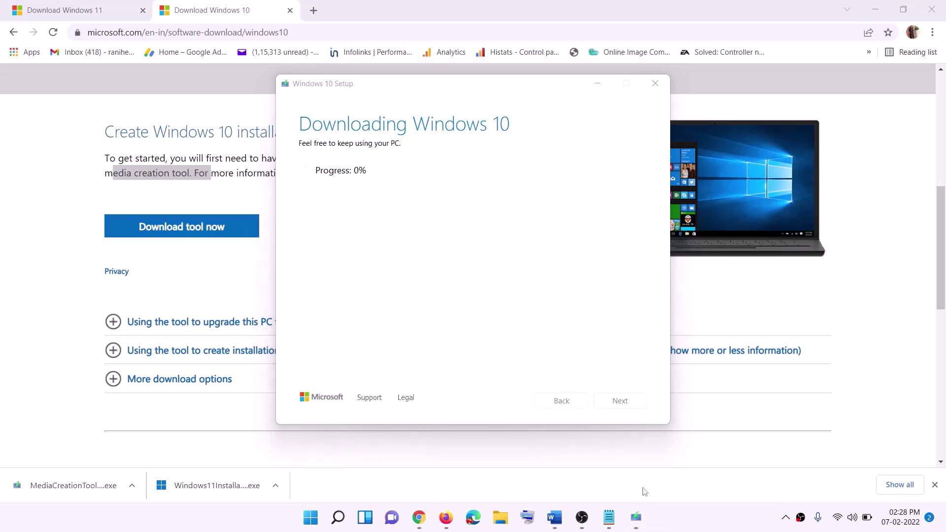
- Switch to the Word notes, maximize the document and examine the "Ready to install" screenshot with its recap of what to keep
{"action": "left_click", "coordinate": [555, 518]}
{"action": "scroll", "coordinate": [105, 240], "scroll_direction": "down", "scroll_amount": 1}
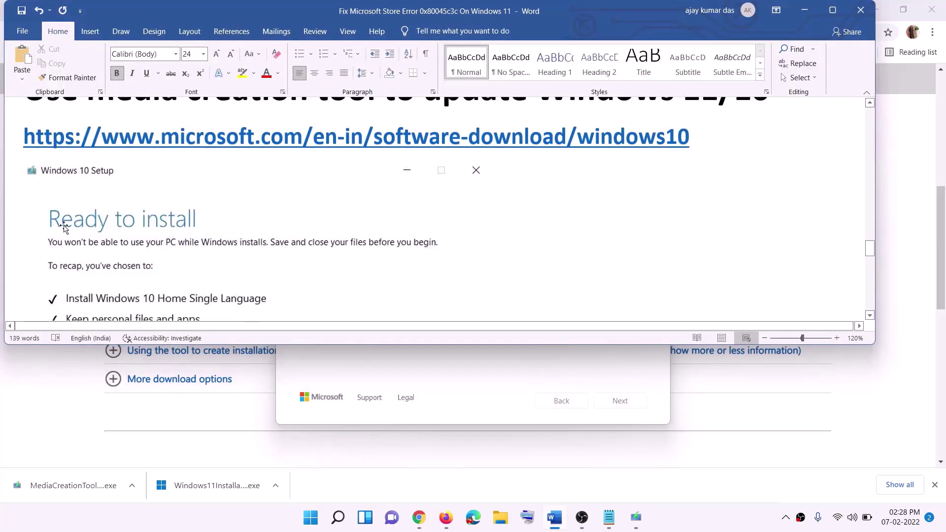
{"action": "left_click", "coordinate": [833, 10]}
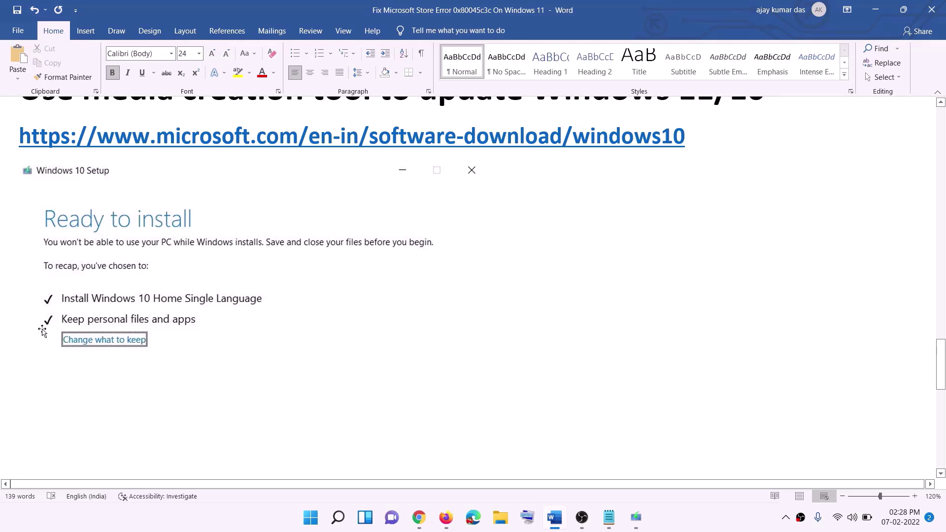
{"action": "scroll", "coordinate": [486, 343], "scroll_direction": "down", "scroll_amount": 3}
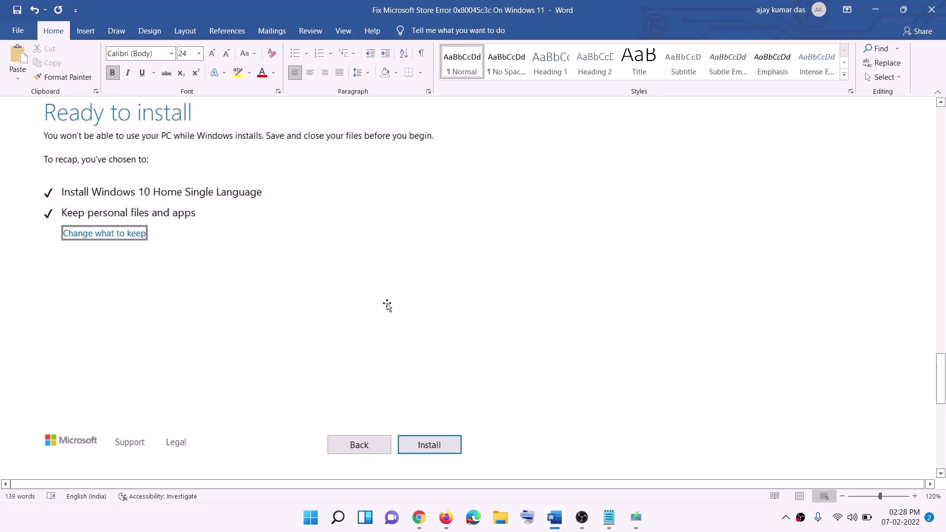
{"action": "scroll", "coordinate": [388, 305], "scroll_direction": "up", "scroll_amount": 1}
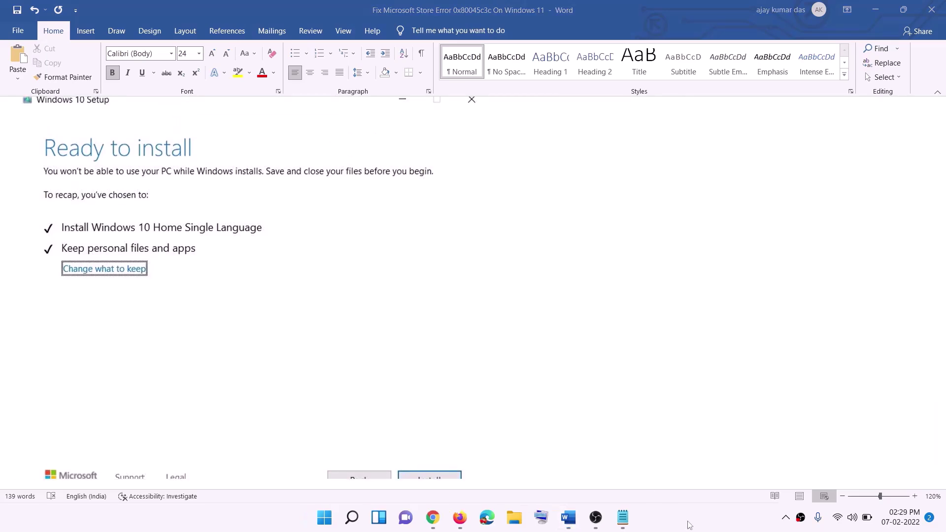
- Switch to the Download Windows 11 page in the browser and highlight "media creation tool" in the Create Windows 11 Installation Media section
{"action": "left_click", "coordinate": [437, 522]}
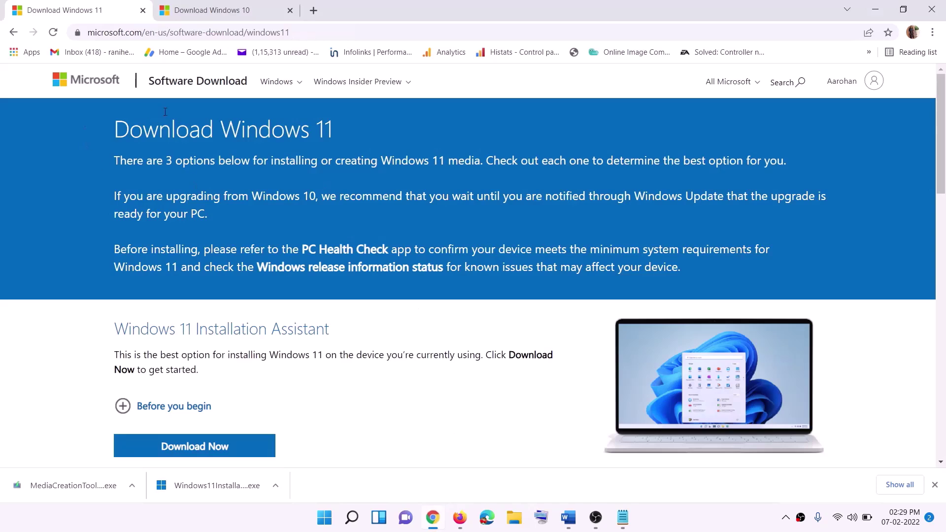
{"action": "scroll", "coordinate": [306, 324], "scroll_direction": "down", "scroll_amount": 5}
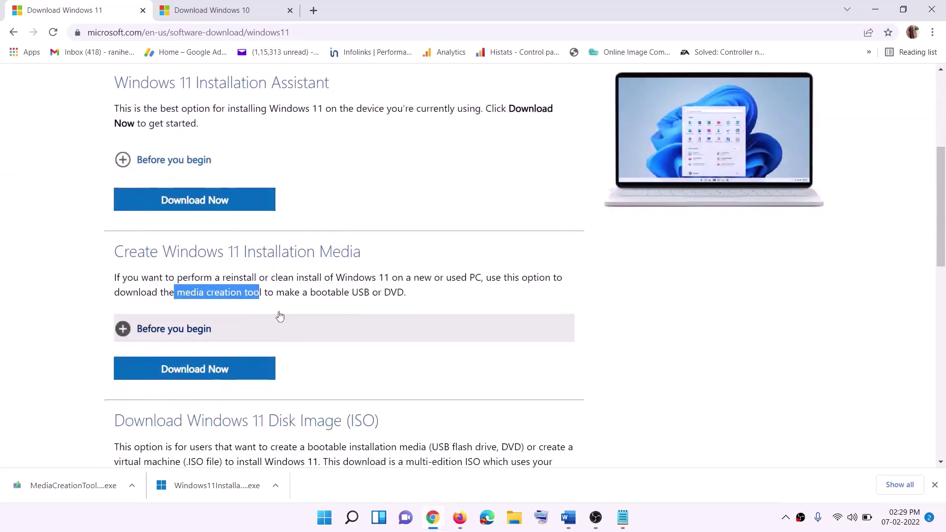
{"action": "left_click", "coordinate": [180, 292]}
{"action": "left_click_drag", "start_coordinate": [181, 292], "coordinate": [273, 293]}
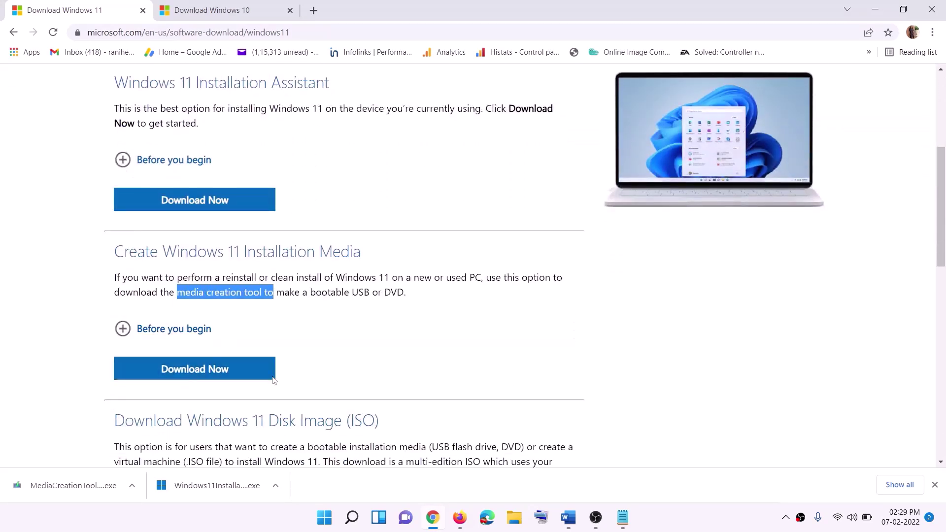
- Download the Windows 11 media creation tool and run the downloaded file
{"action": "left_click", "coordinate": [188, 375]}
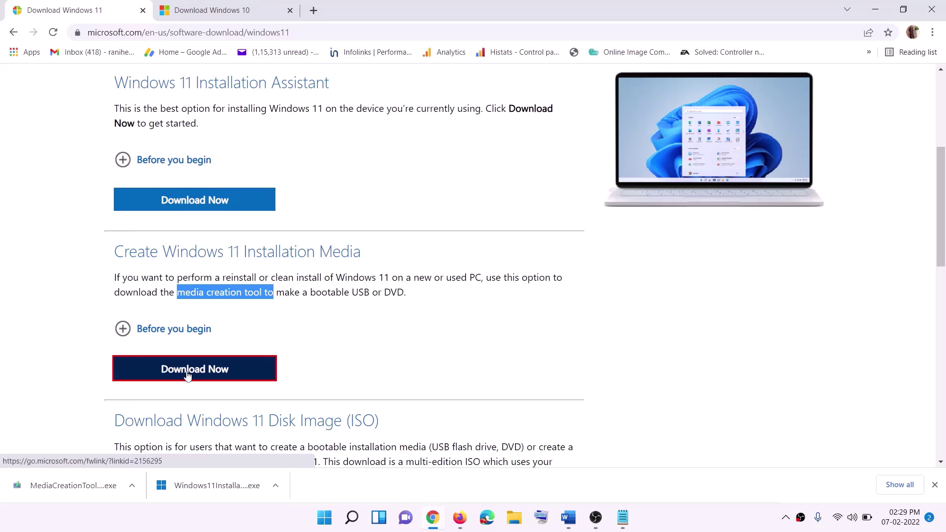
{"action": "left_click", "coordinate": [66, 488]}
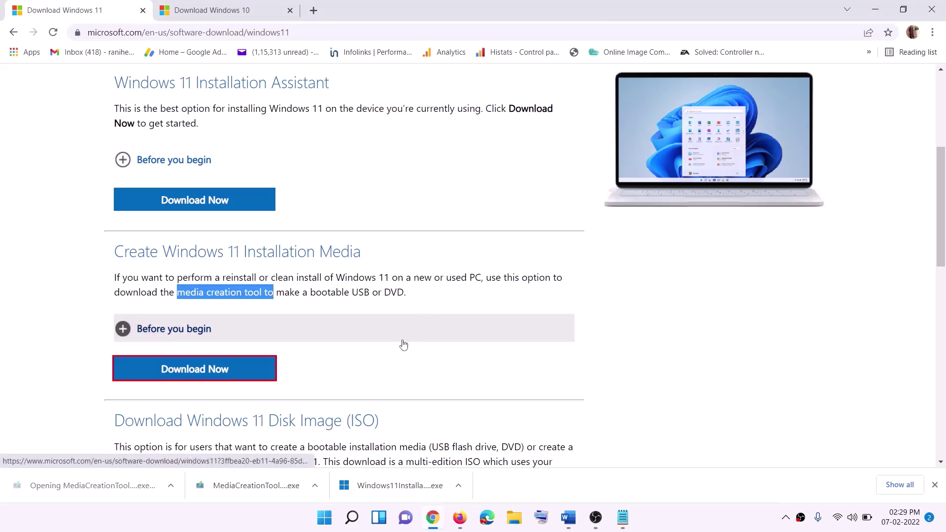
{"action": "left_click", "coordinate": [421, 365]}
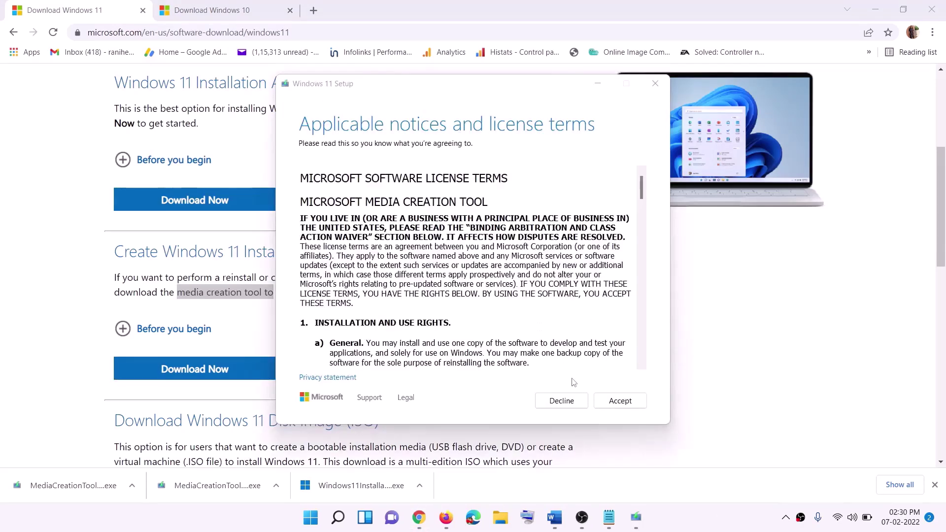
- In Windows 11 Setup, accept the license terms, keep the recommended language and edition, and choose an ISO file saved to the Desktop
{"action": "left_click", "coordinate": [618, 400]}
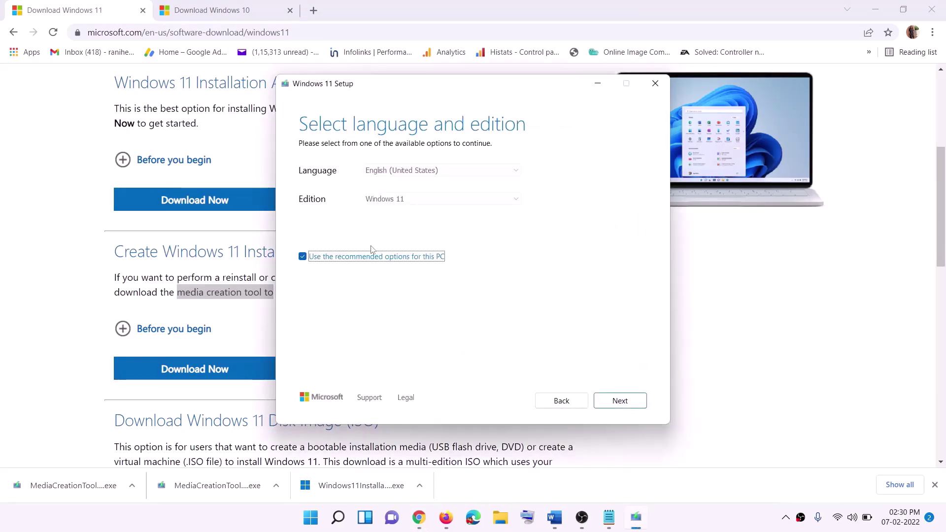
{"action": "left_click", "coordinate": [616, 400]}
{"action": "left_click", "coordinate": [313, 213]}
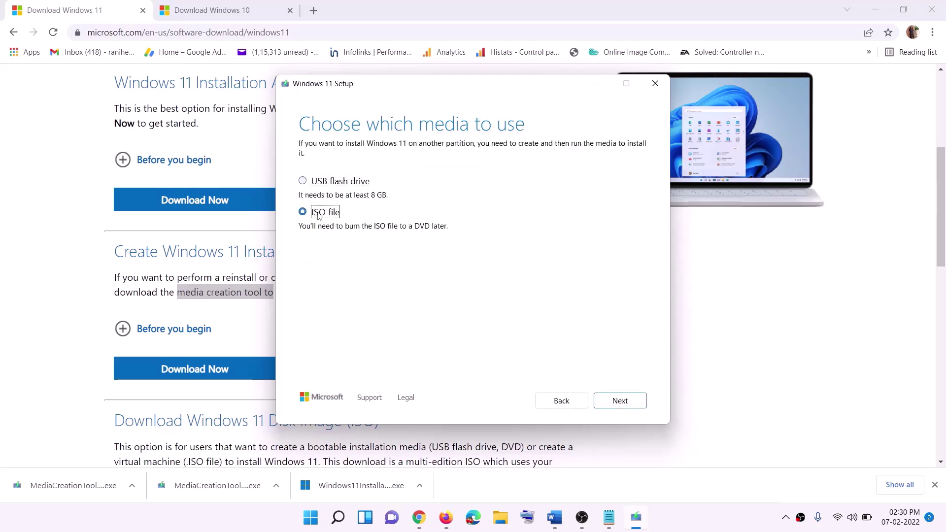
{"action": "left_click", "coordinate": [619, 400]}
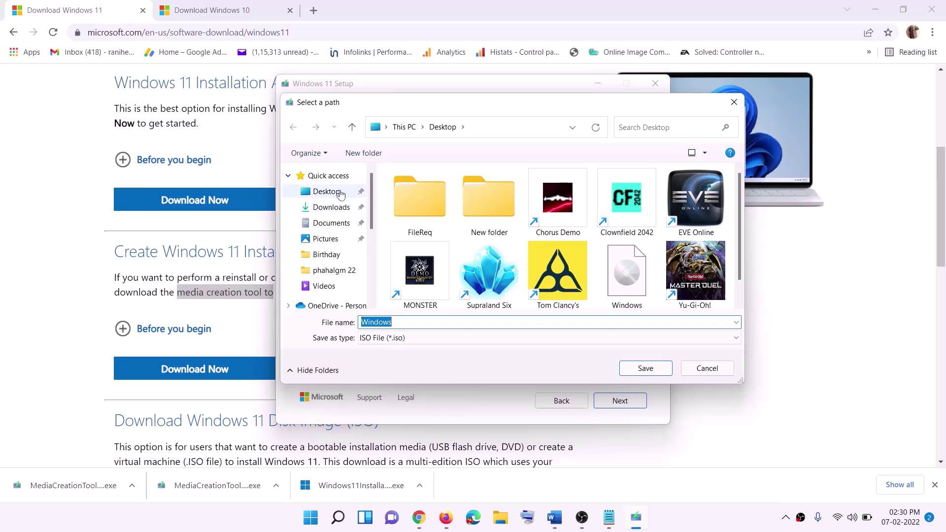
{"action": "left_click", "coordinate": [324, 193]}
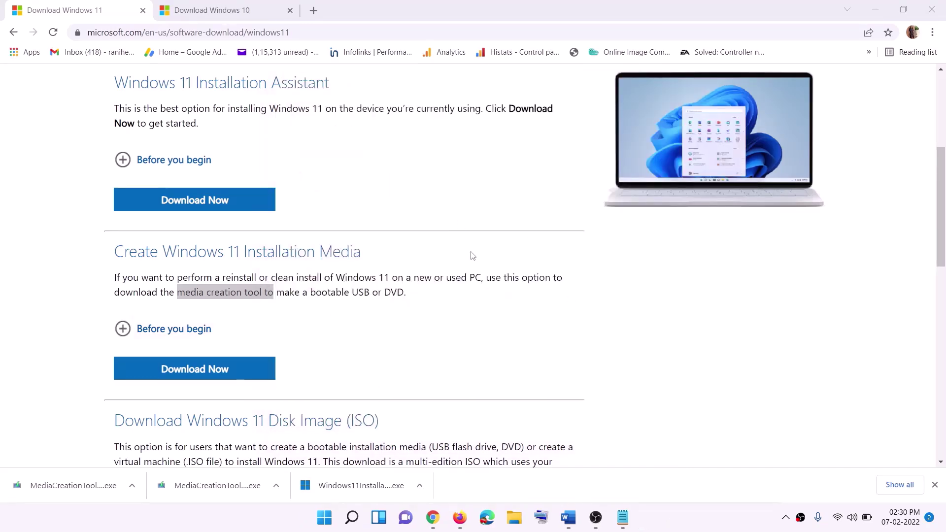
- Show the desktop and move the Windows ISO file to the spot above the Firefox shortcut
{"action": "key", "text": "super+d"}
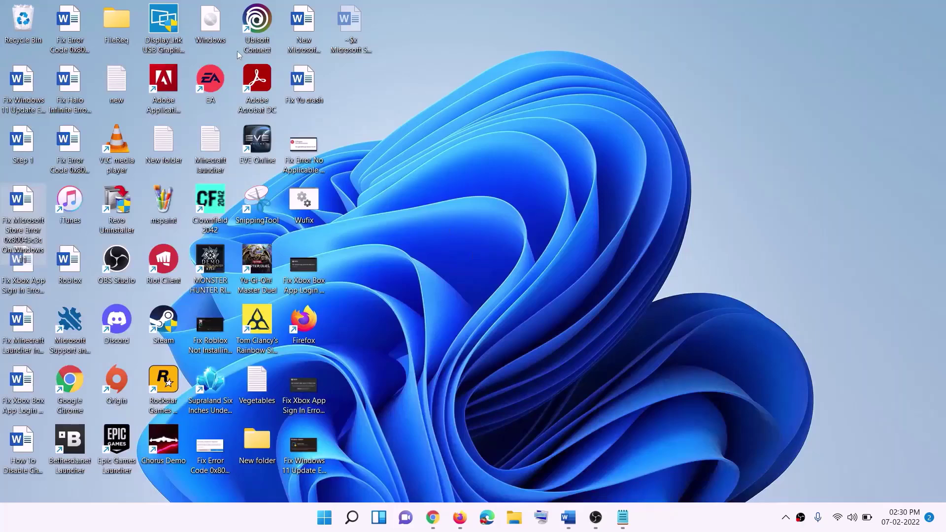
{"action": "left_click_drag", "start_coordinate": [216, 26], "coordinate": [392, 296]}
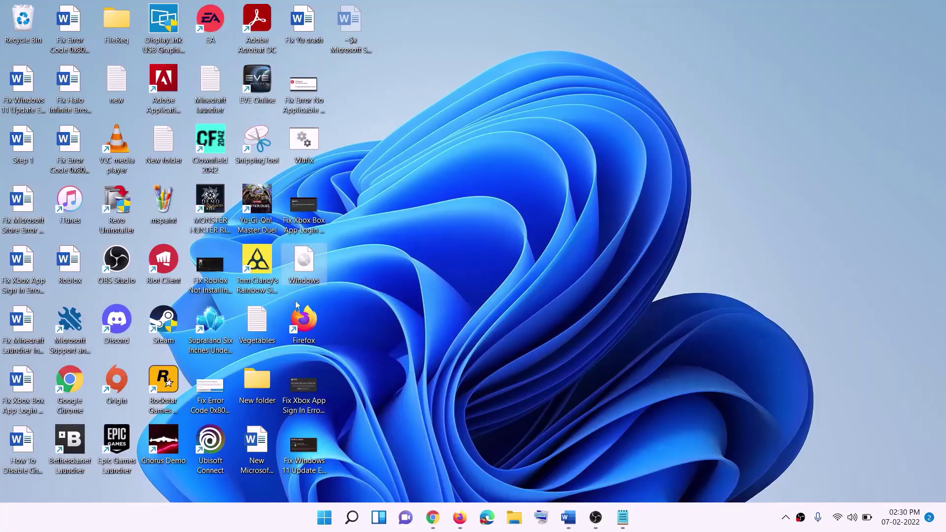
- Mount the Windows ISO file from the desktop, run its setup application and continue past the Install Windows 11 introduction
{"action": "double_click", "coordinate": [308, 269]}
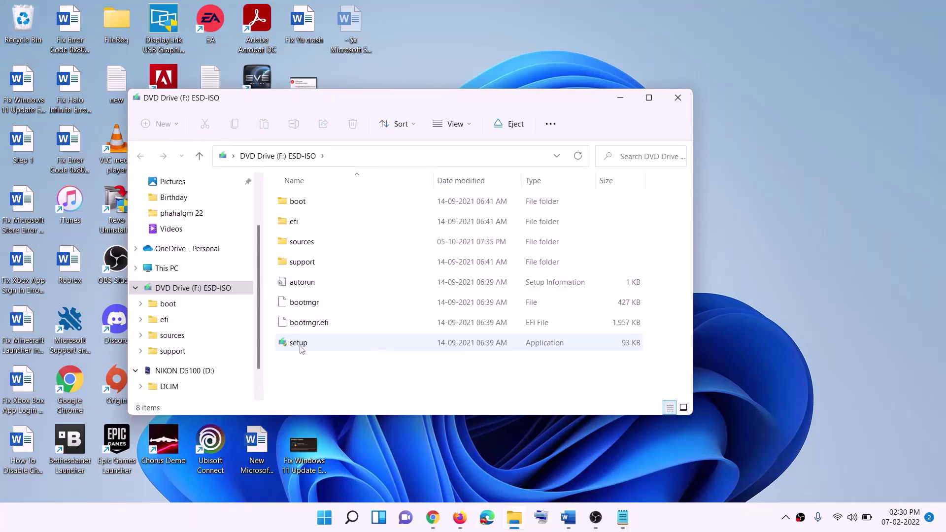
{"action": "left_click", "coordinate": [302, 345]}
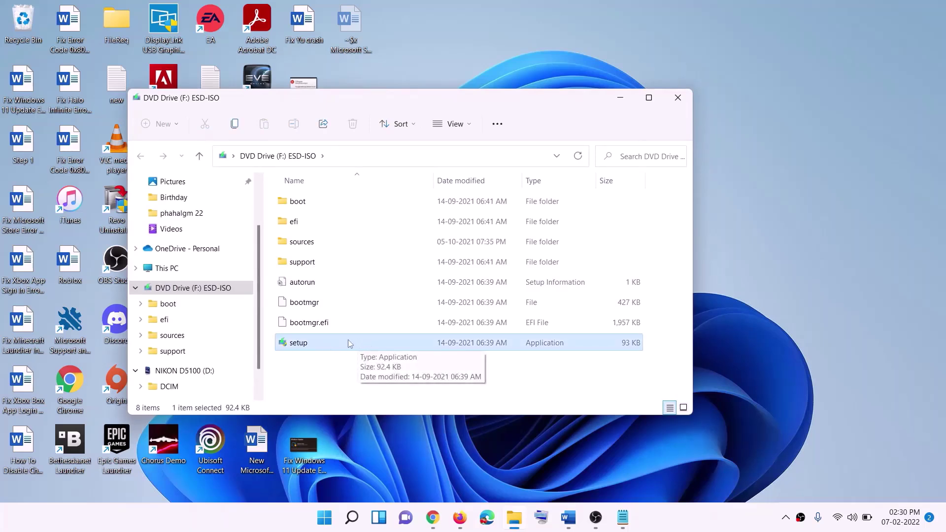
{"action": "double_click", "coordinate": [323, 343]}
{"action": "left_click", "coordinate": [379, 387]}
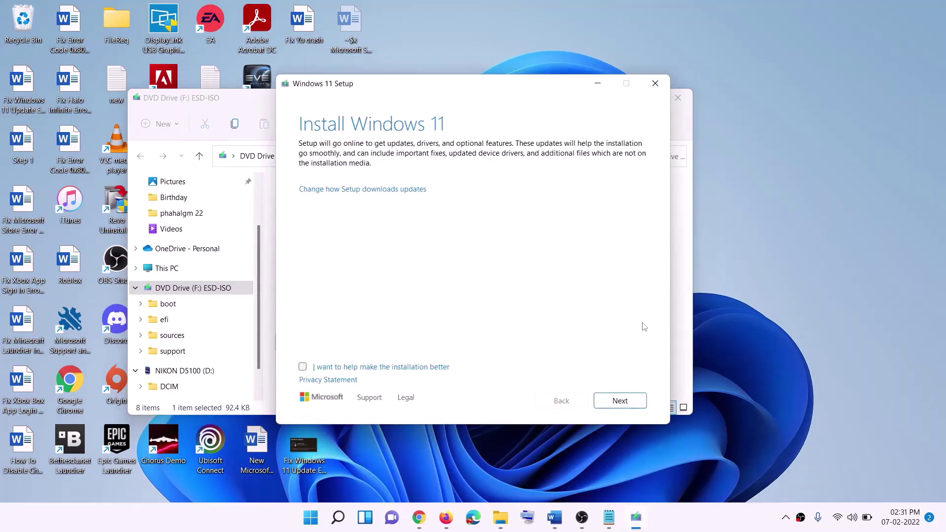
{"action": "left_click", "coordinate": [621, 401]}
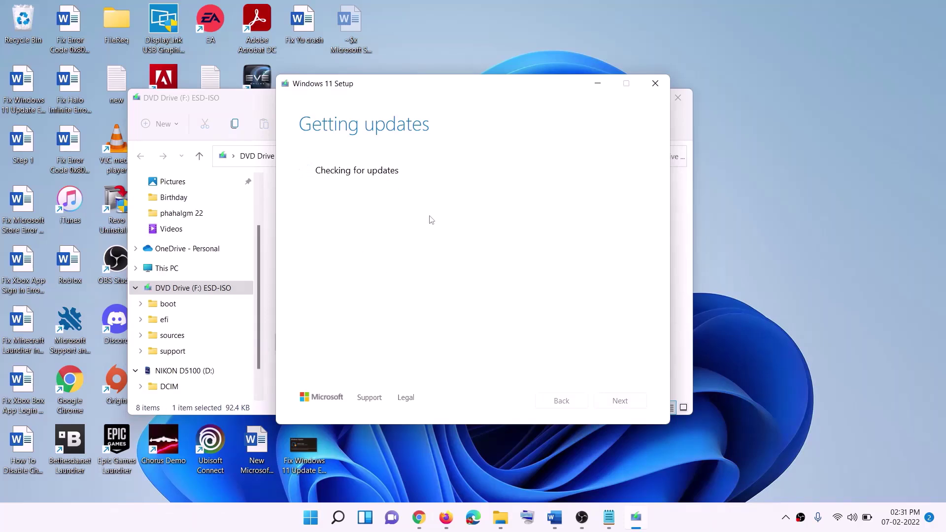
- Switch to the Word notes and review the Ready to install screenshot, including the choices for the edition and what to keep
{"action": "left_click", "coordinate": [555, 518]}
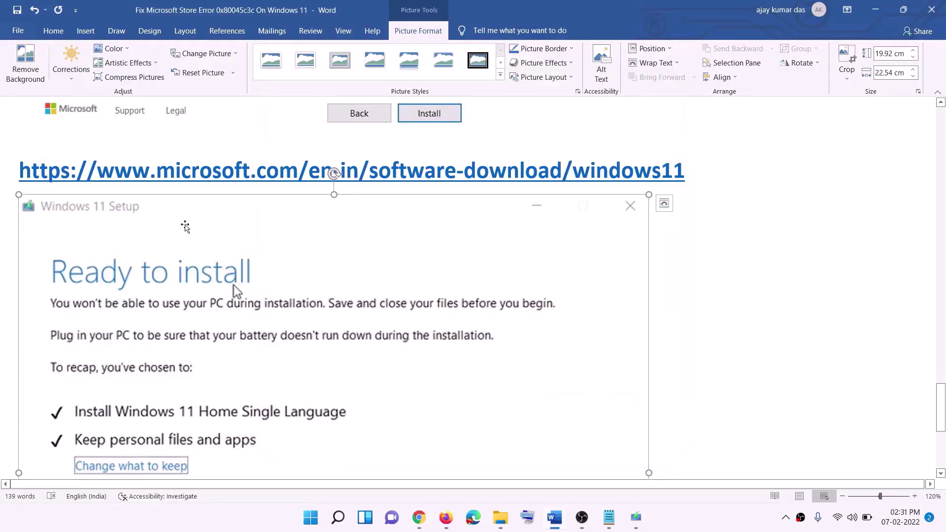
{"action": "scroll", "coordinate": [219, 246], "scroll_direction": "down", "scroll_amount": 2}
{"action": "scroll", "coordinate": [219, 247], "scroll_direction": "down", "scroll_amount": 2}
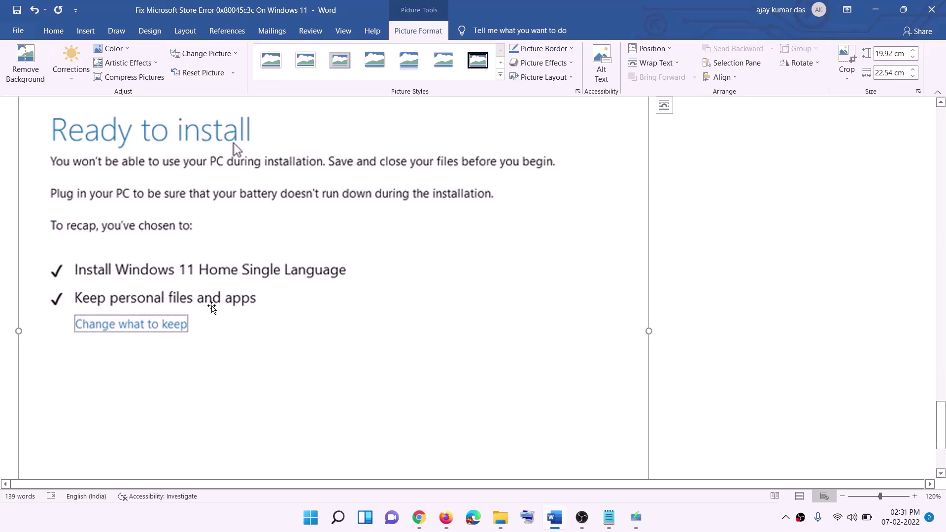
{"action": "scroll", "coordinate": [446, 344], "scroll_direction": "down", "scroll_amount": 2}
{"action": "scroll", "coordinate": [498, 363], "scroll_direction": "up", "scroll_amount": 5}
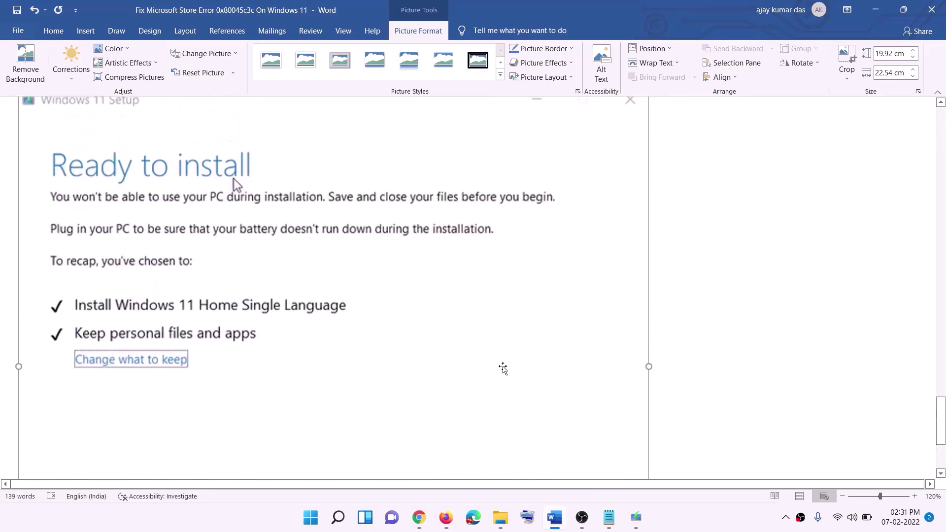